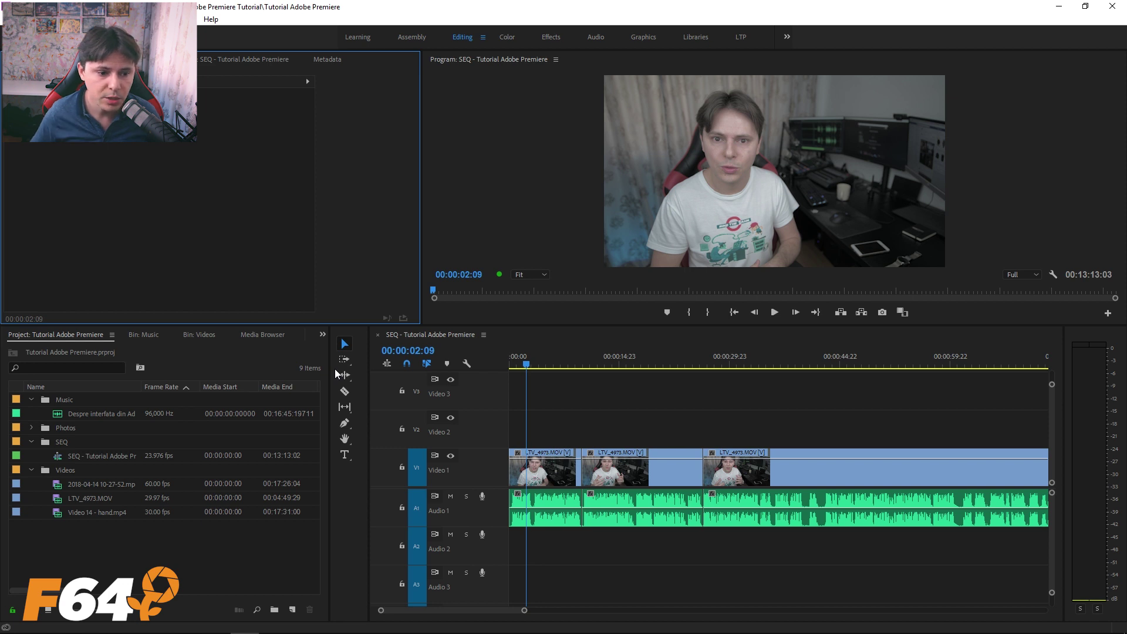
- Swap the Project bin for the Effects panel from the overflow list, then check the Window menu
left_click(323, 335)
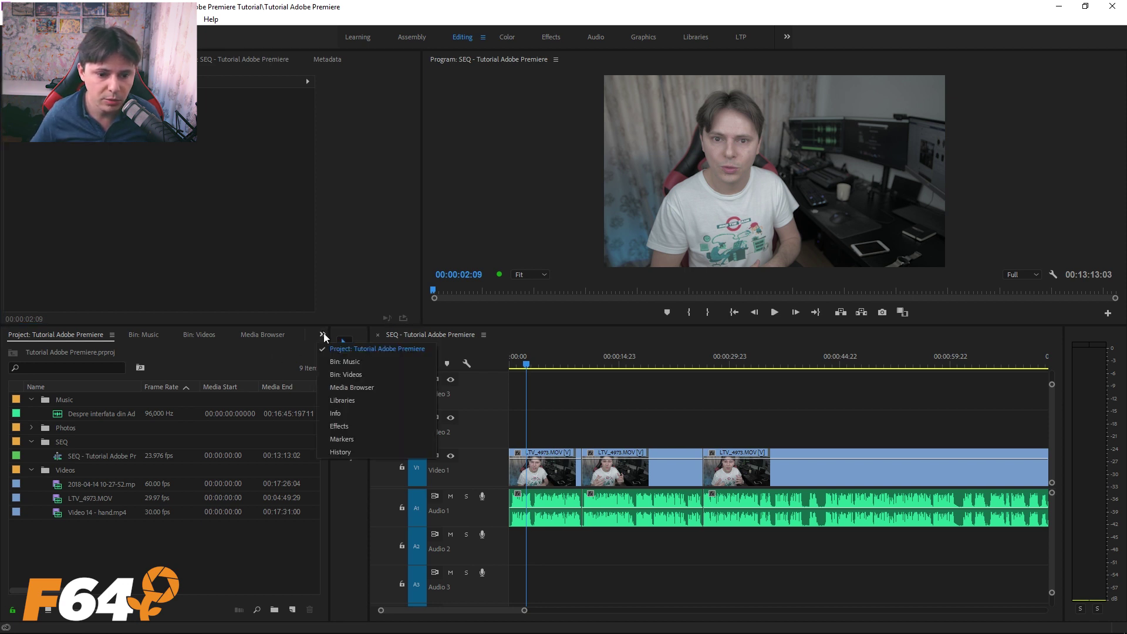
left_click(341, 426)
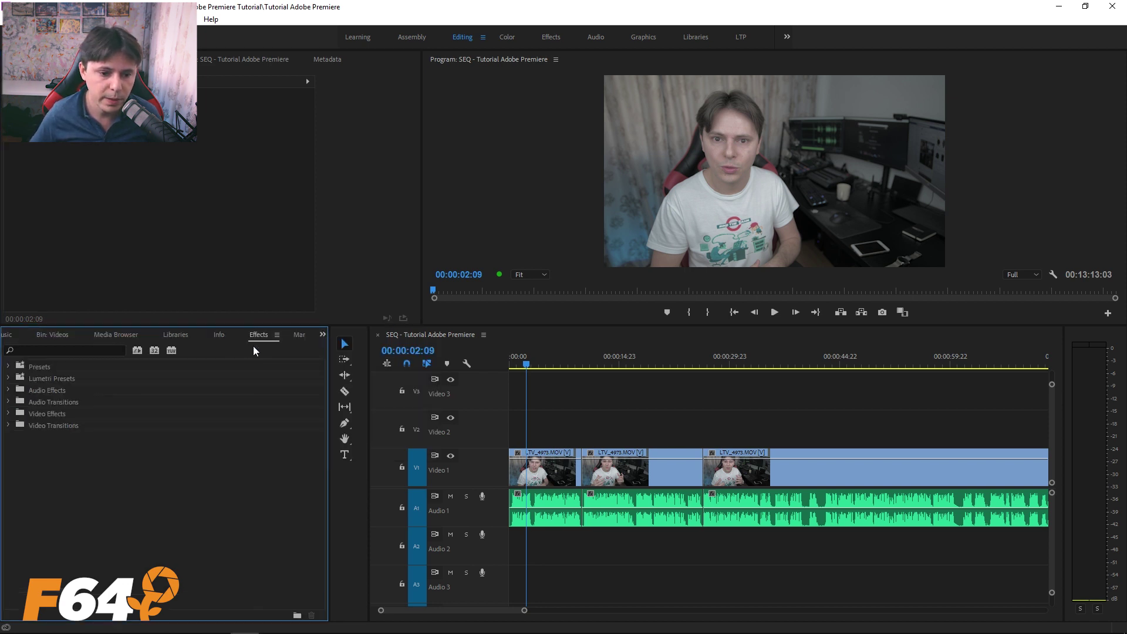
left_click(183, 20)
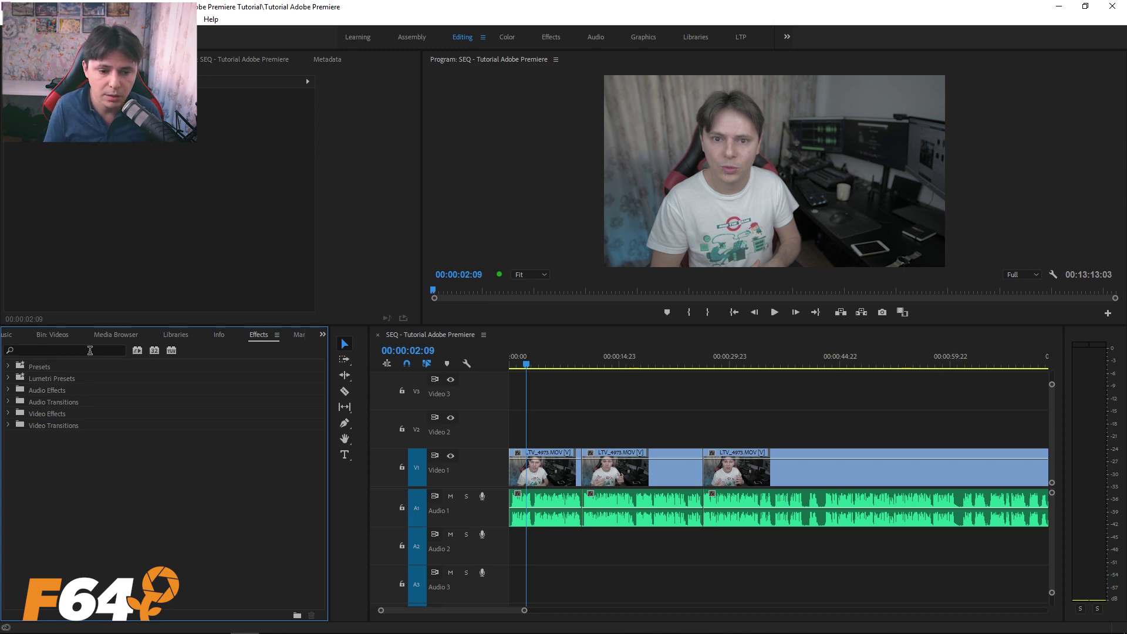
- Filter the Effects panel by 'color', collapse Presets and browse the matching effects
left_click(90, 350)
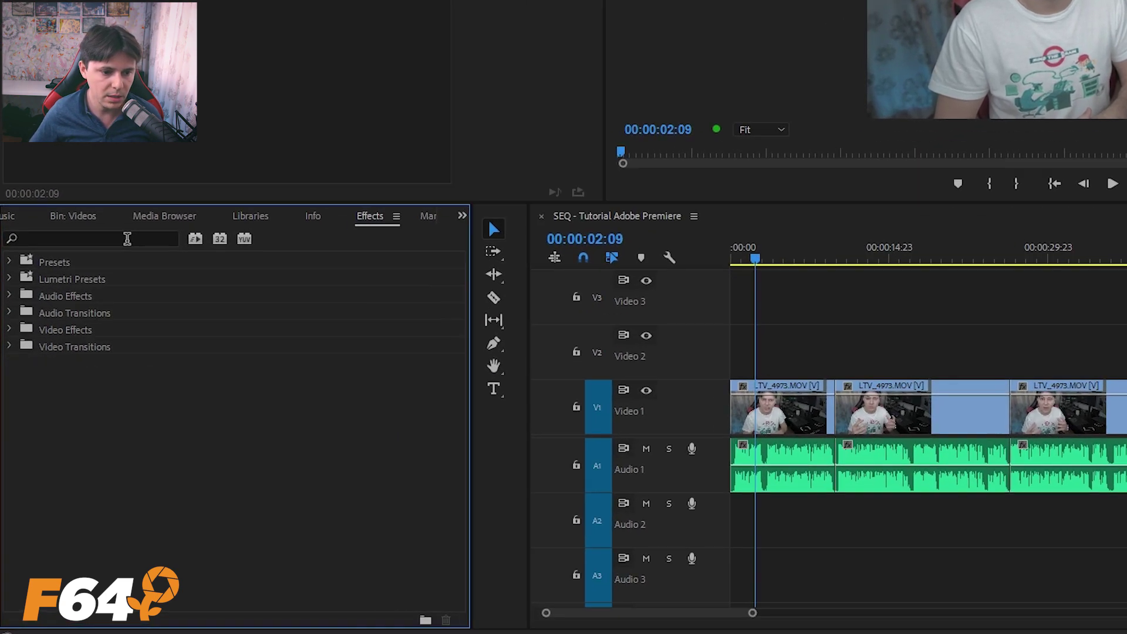
type("color")
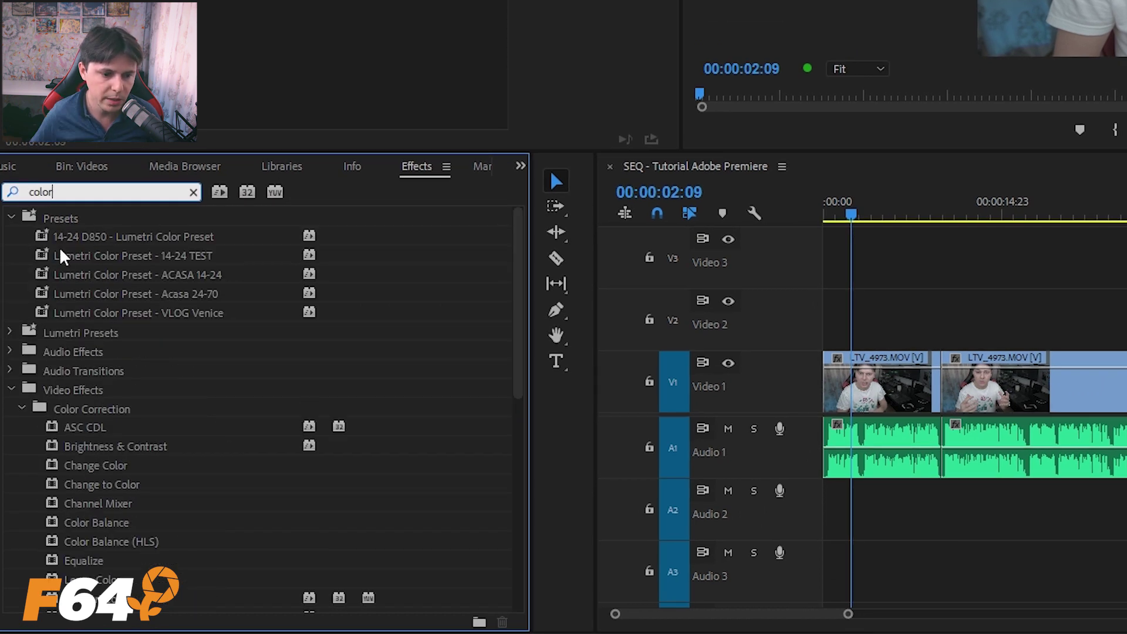
left_click(12, 218)
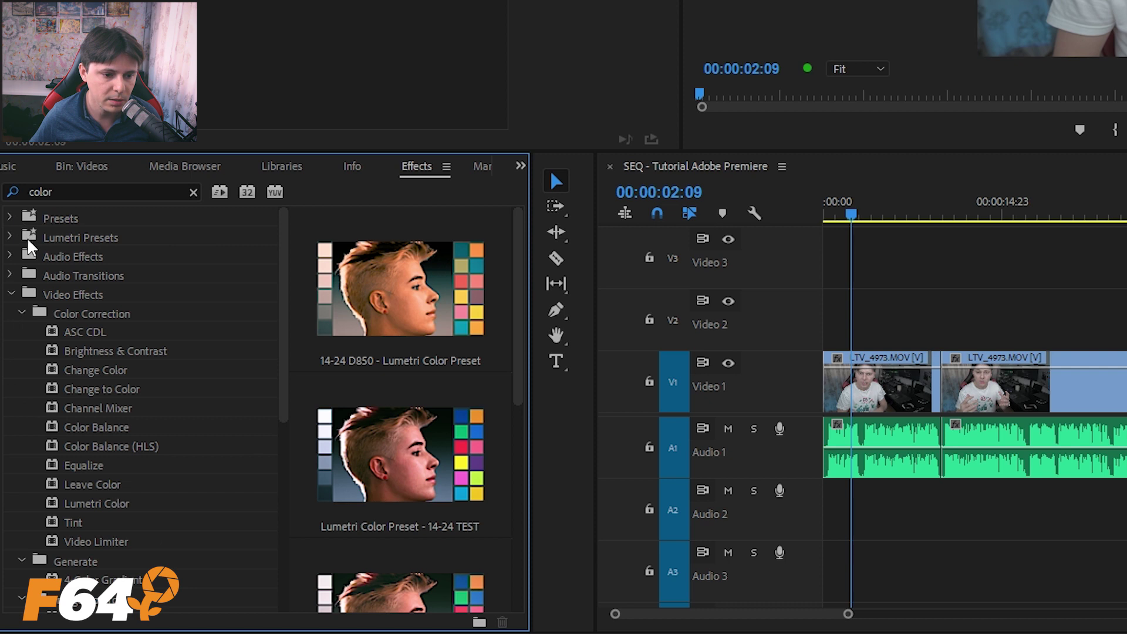
scroll(133, 295, "down", 1)
scroll(122, 294, "down", 2)
scroll(120, 308, "down", 1)
scroll(122, 317, "down", 2)
scroll(124, 335, "down", 2)
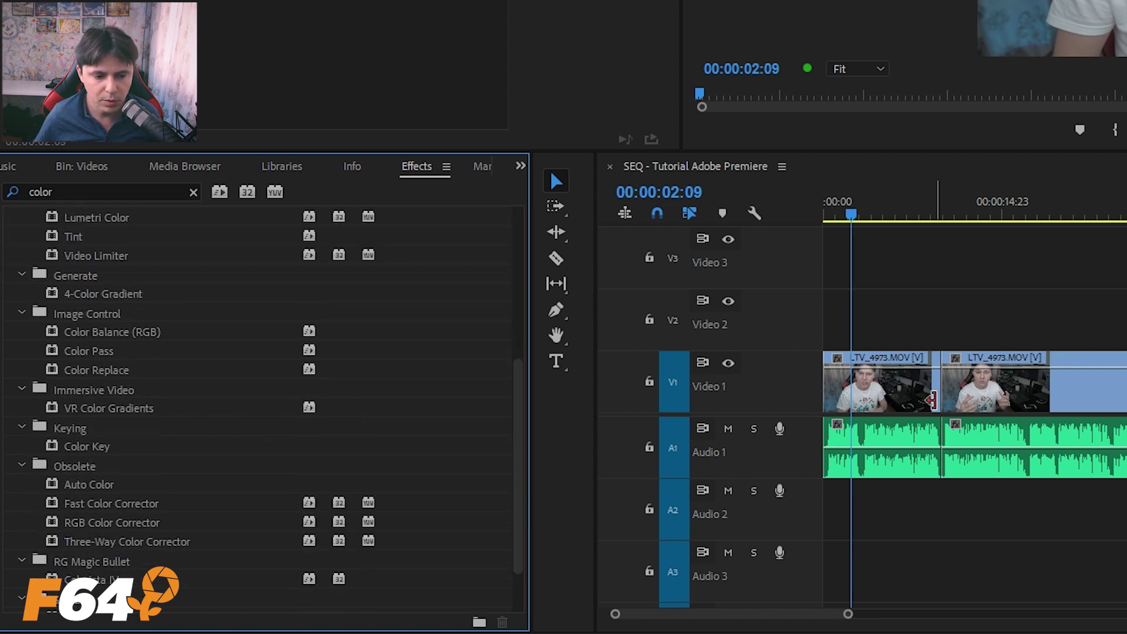
scroll(261, 385, "down", 2)
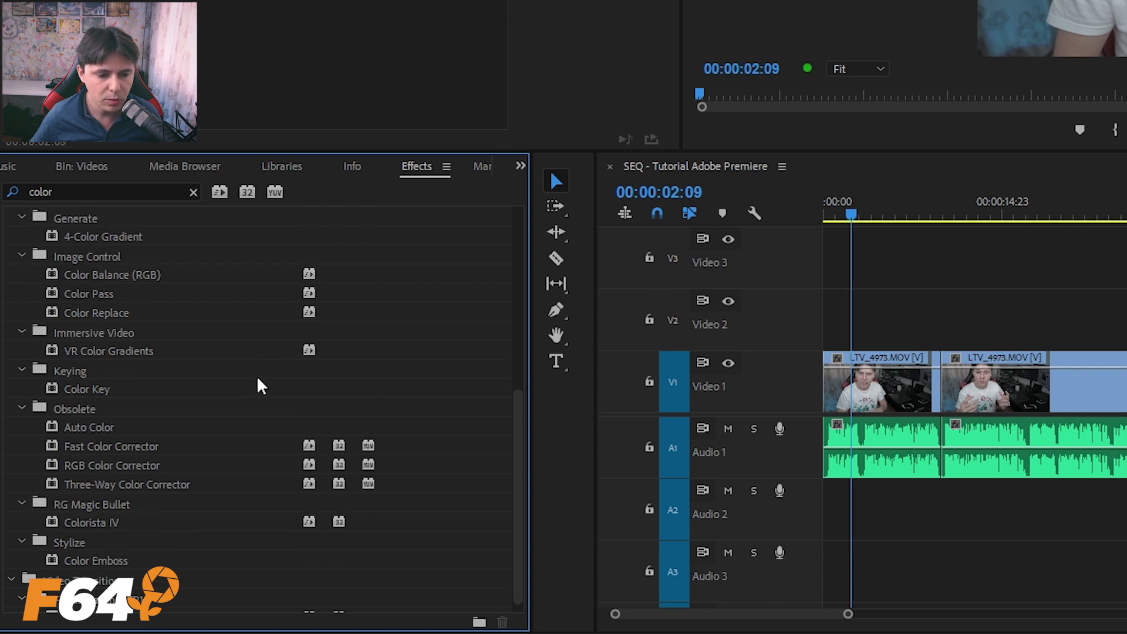
scroll(176, 364, "up", 10)
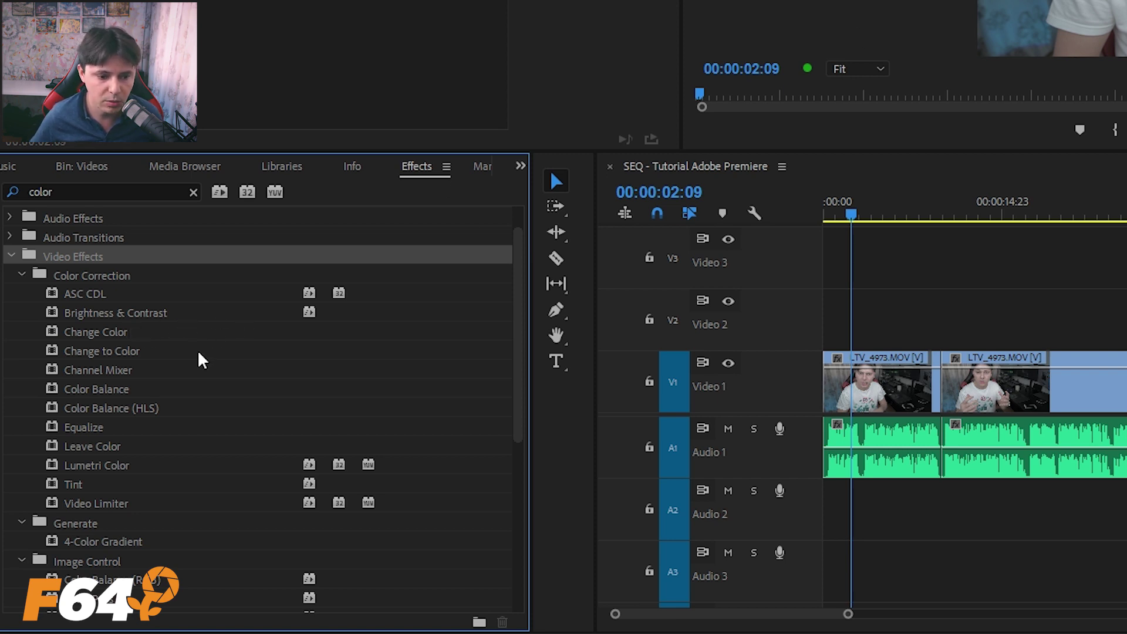
scroll(202, 361, "down", 1)
scroll(211, 357, "down", 2)
scroll(211, 357, "down", 2)
scroll(211, 357, "down", 2)
scroll(211, 358, "up", 7)
- Re-filter by 'bri' and drop Brightness & Contrast onto the first Video 1 clip
double_click(83, 188)
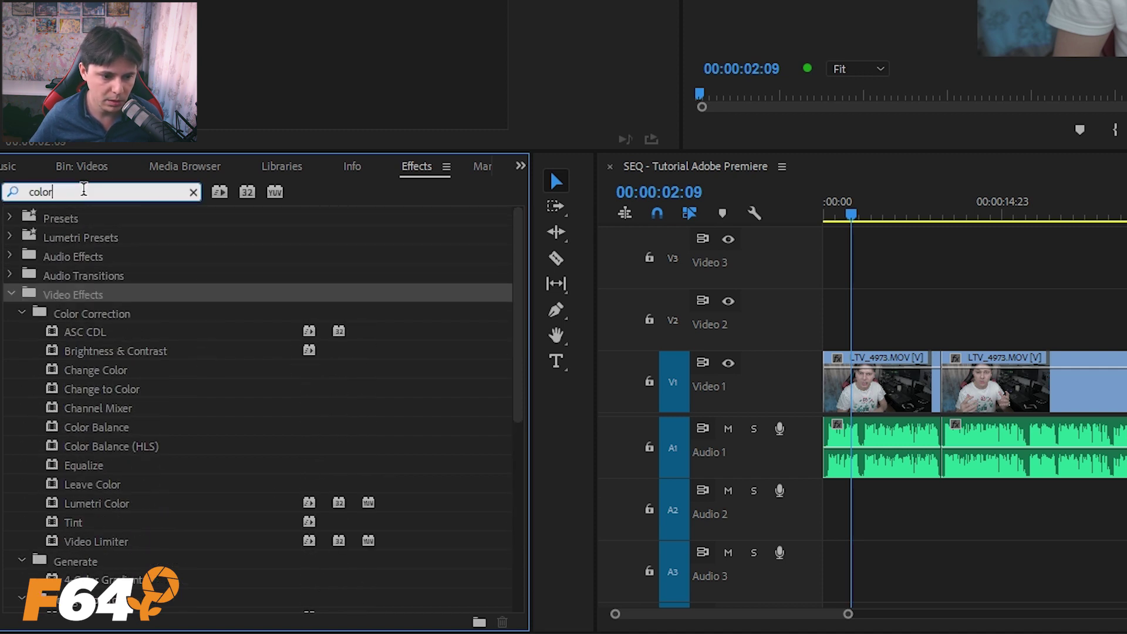
type("bri")
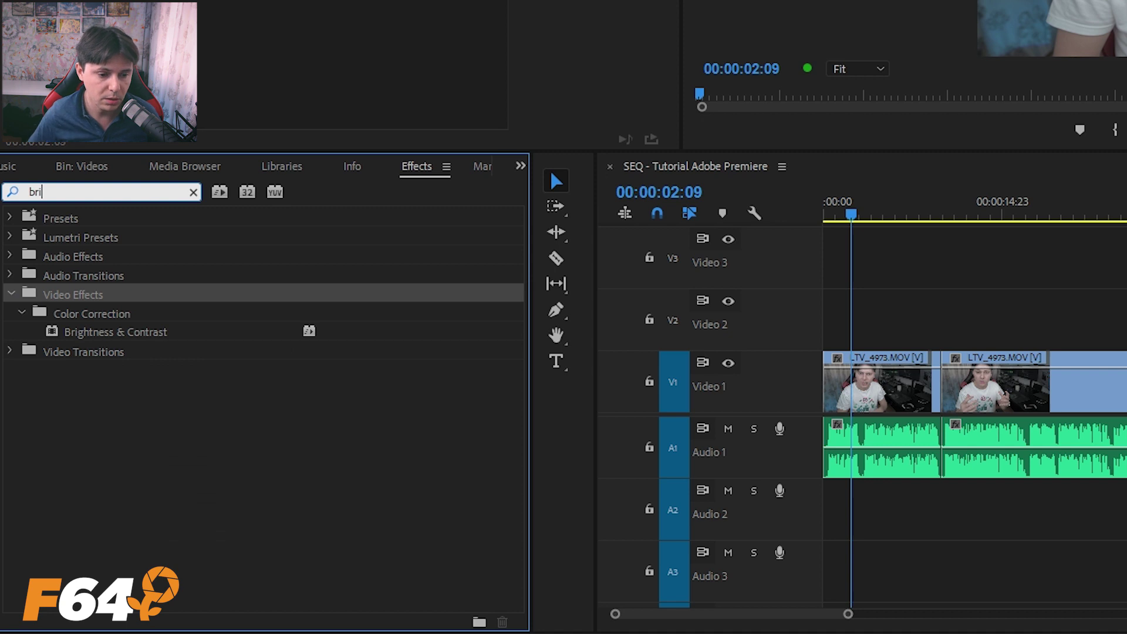
left_click_drag(113, 333, 887, 385)
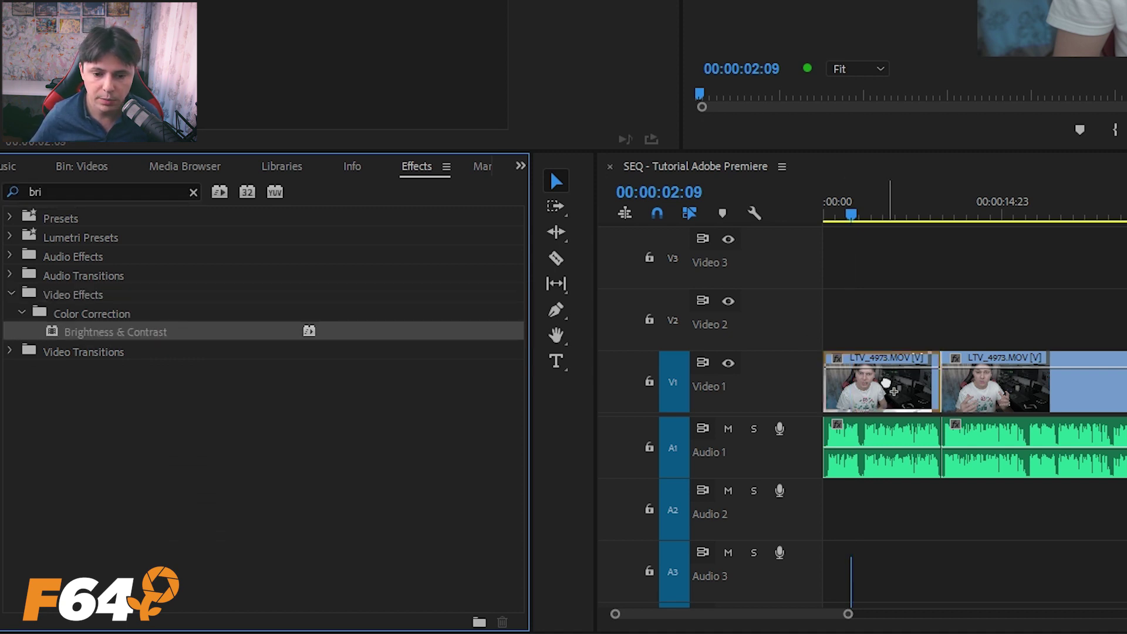
left_click_drag(887, 383, 887, 384)
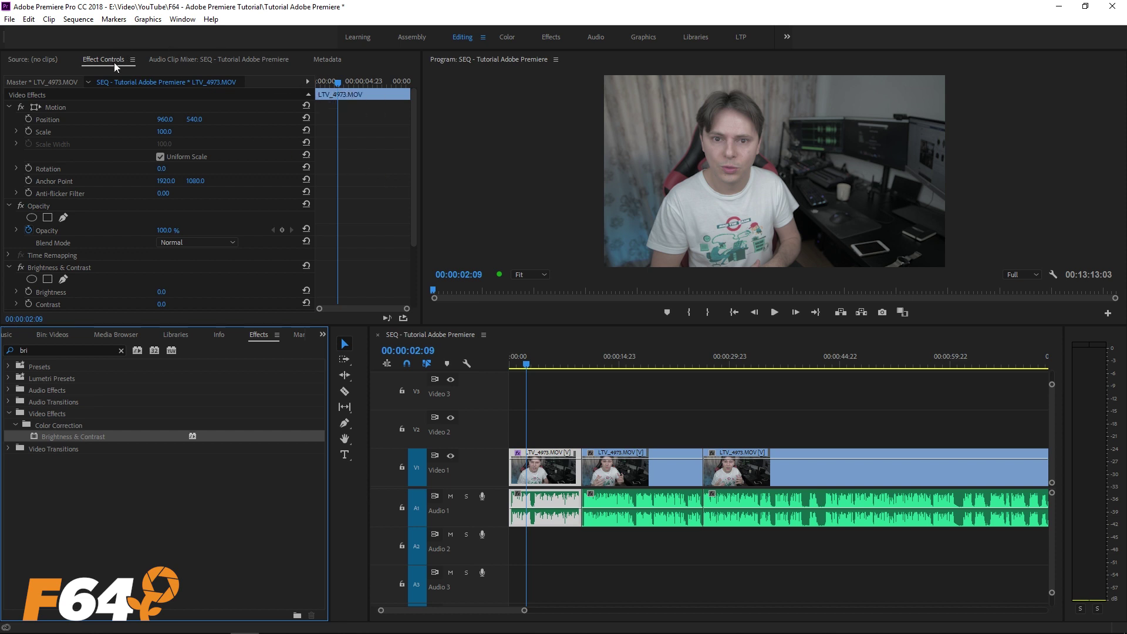
- Set Brightness to 24.1 and Contrast to 39.8 in Effect Controls, then delete the effect
scroll(178, 183, "down", 2)
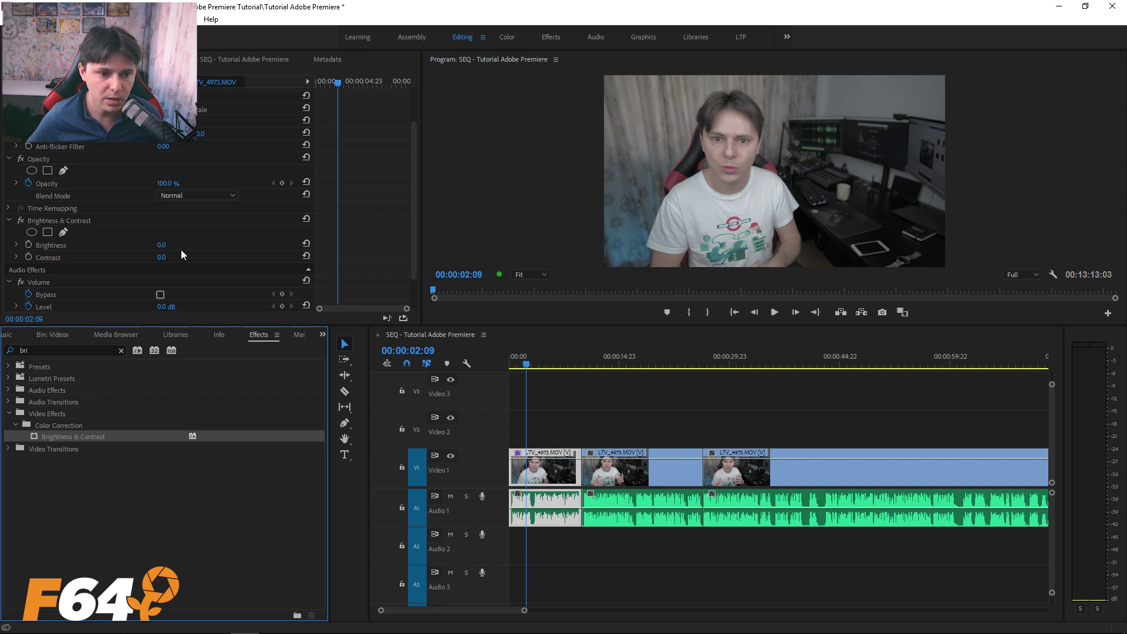
left_click(17, 245)
left_click_drag(161, 267, 192, 266)
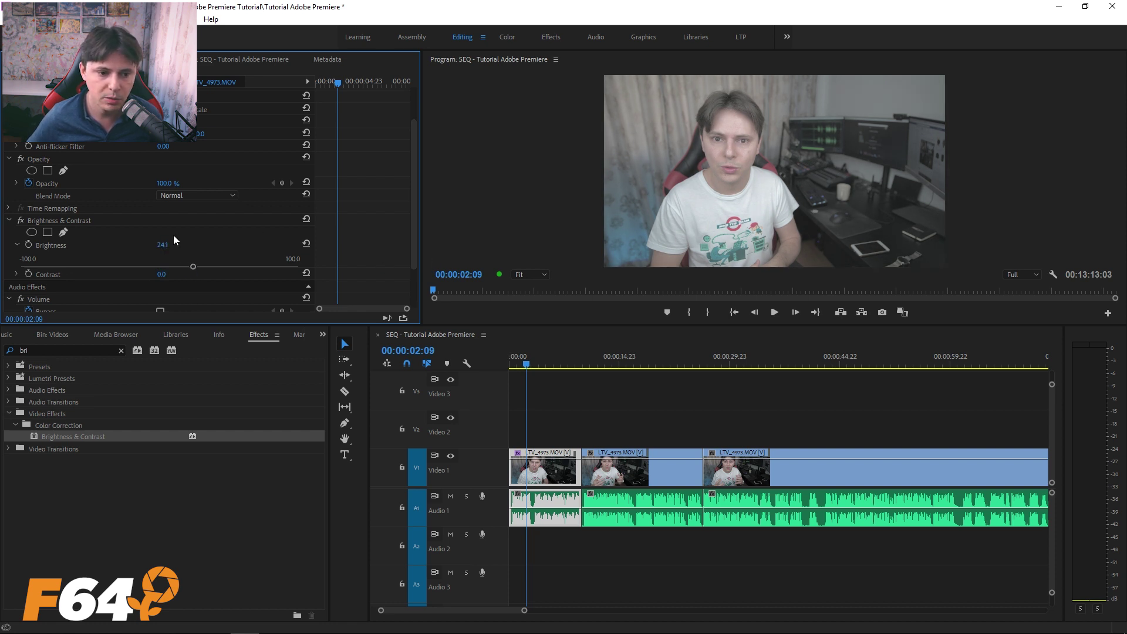
left_click(16, 274)
mouse_move(185, 297)
left_mouse_down()
mouse_move(245, 296)
mouse_move(214, 297)
left_mouse_up()
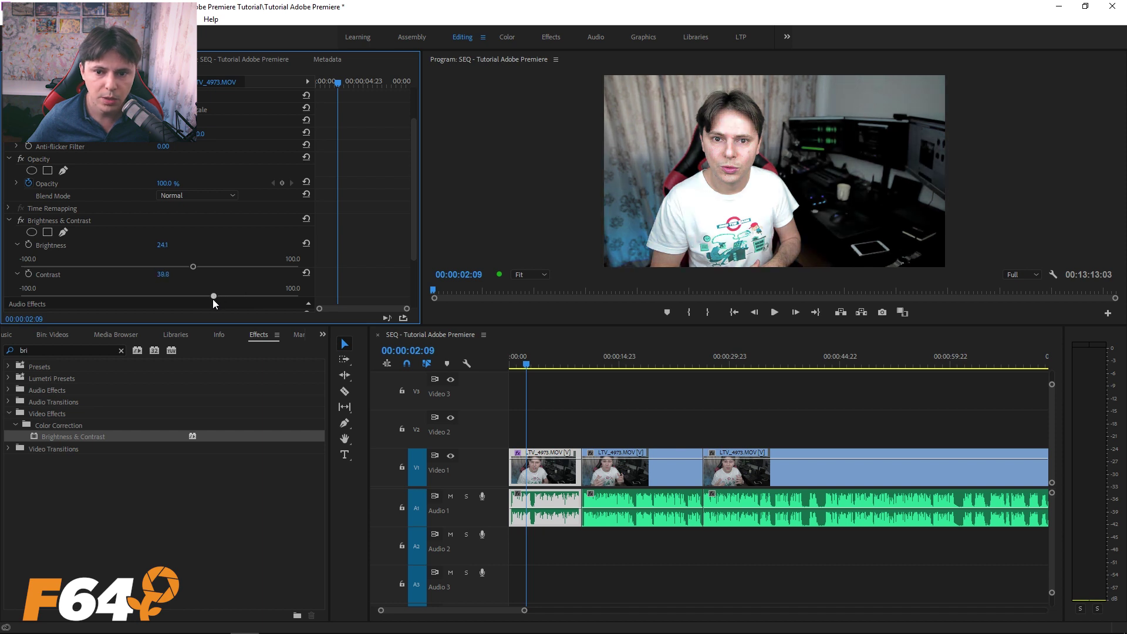
left_click(80, 222)
key("Delete")
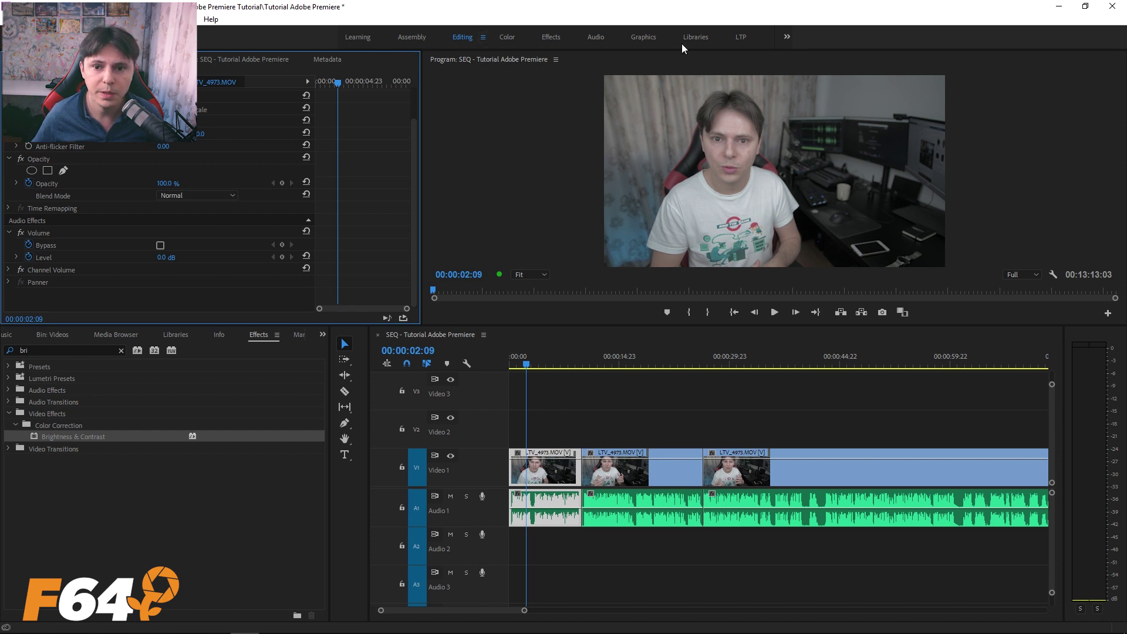
- Switch to the Color workspace via Window > Workspaces > Color
left_click(185, 19)
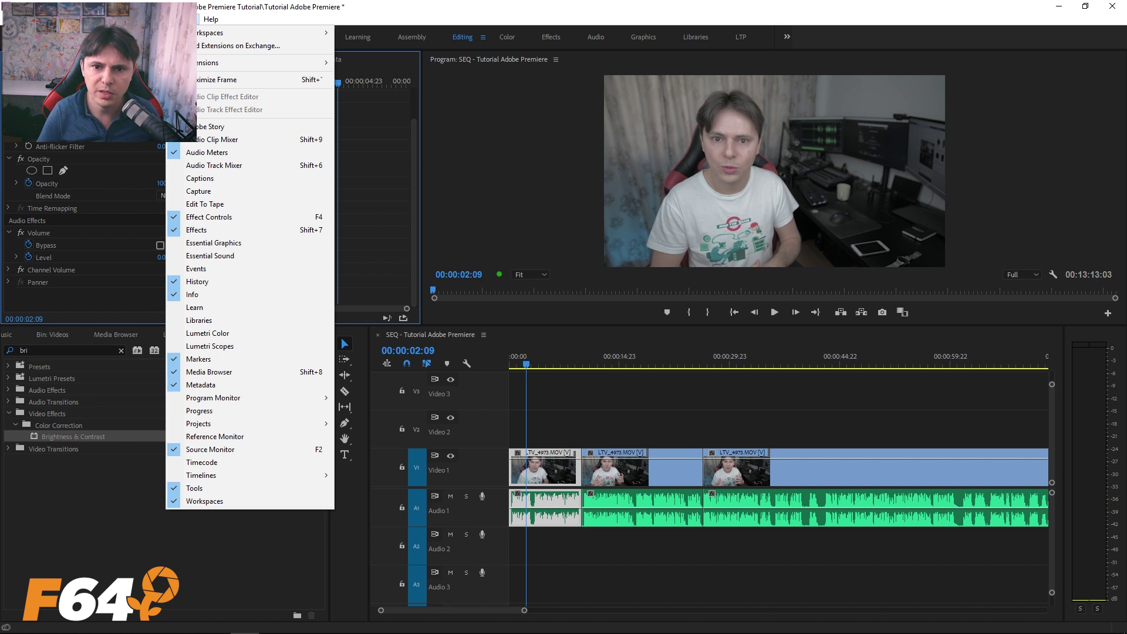
mouse_move(215, 33)
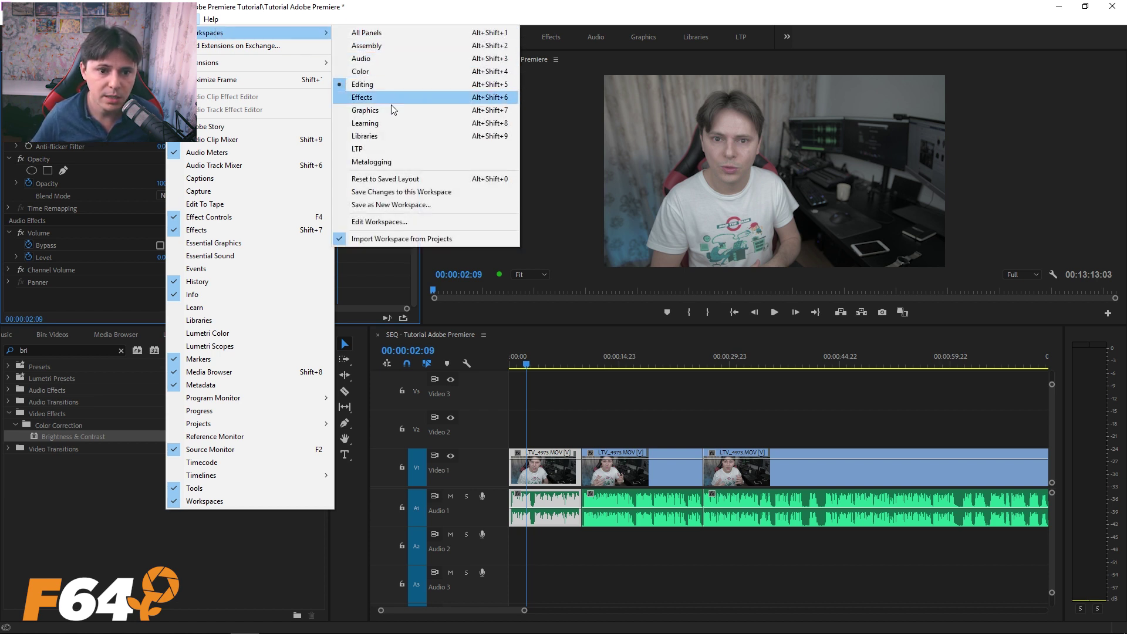
left_click(402, 76)
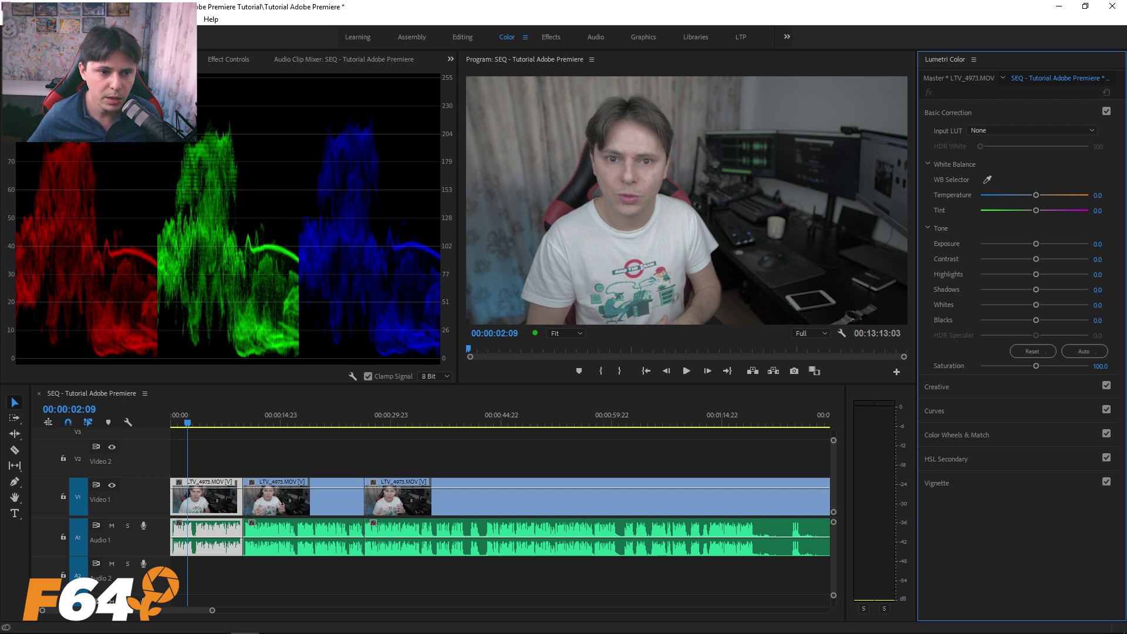
right_click(221, 150)
left_click(271, 184)
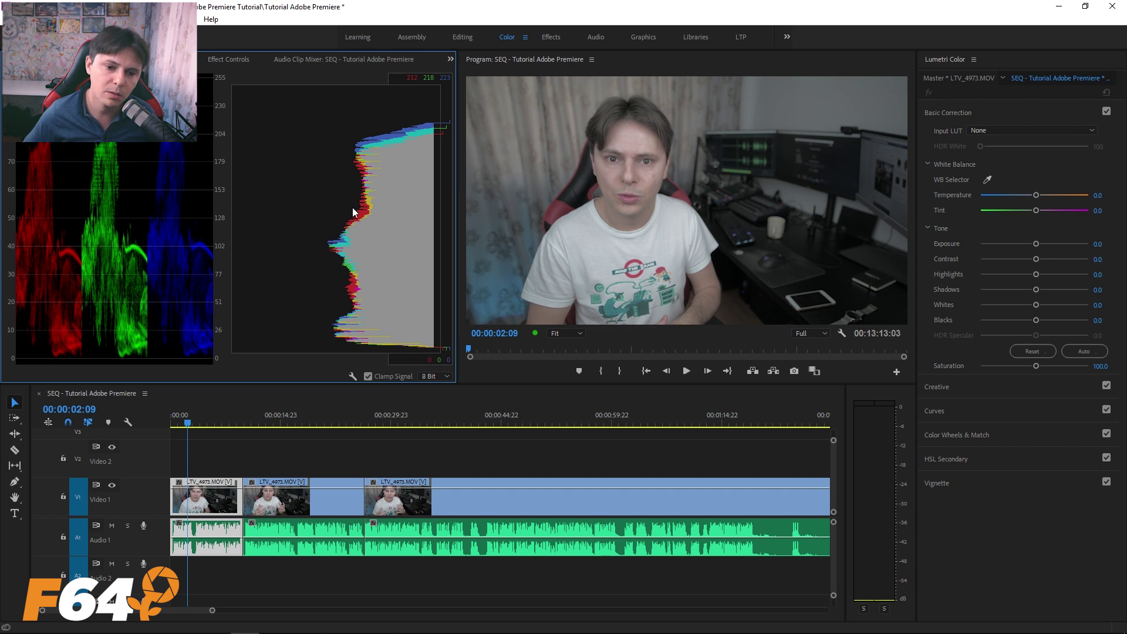
right_click(156, 170)
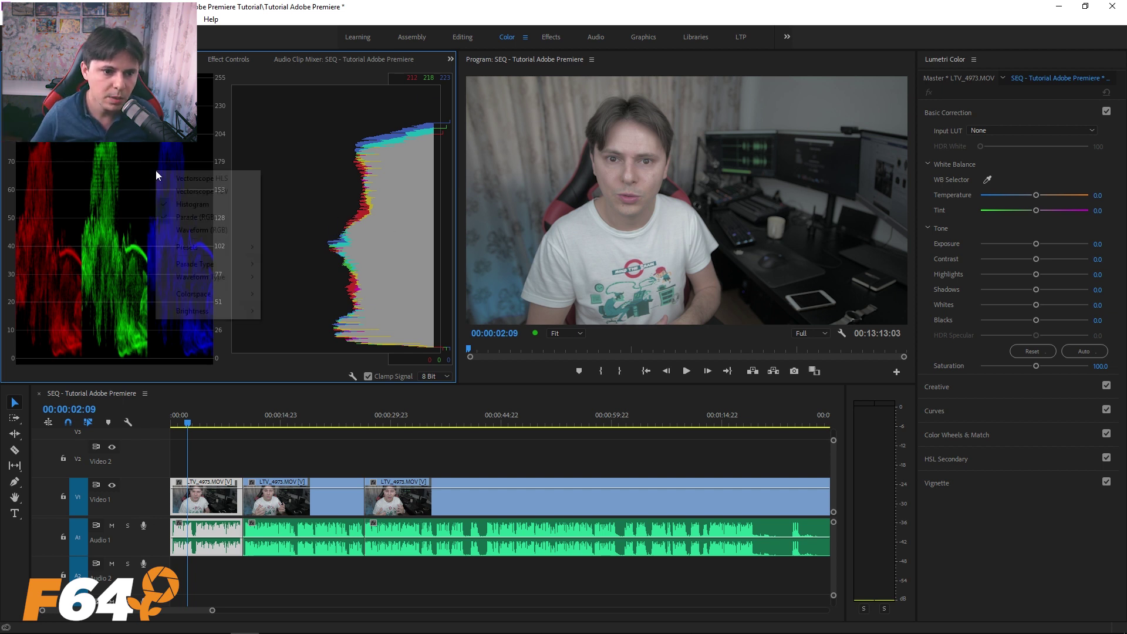
left_click(193, 206)
right_click(234, 204)
right_click(279, 220)
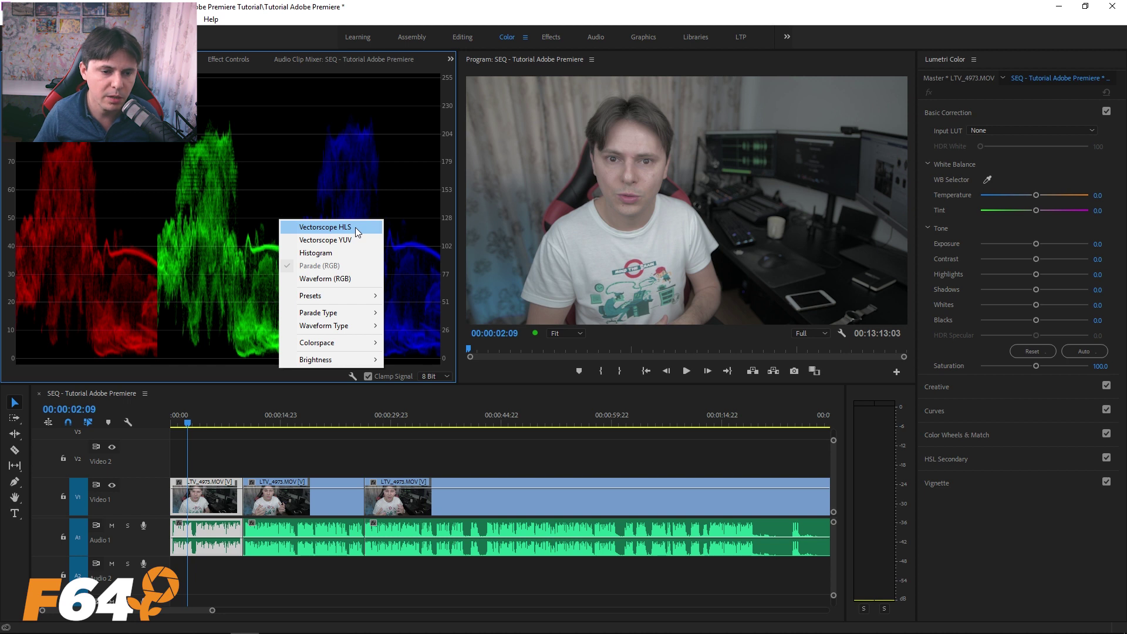
left_click(385, 7)
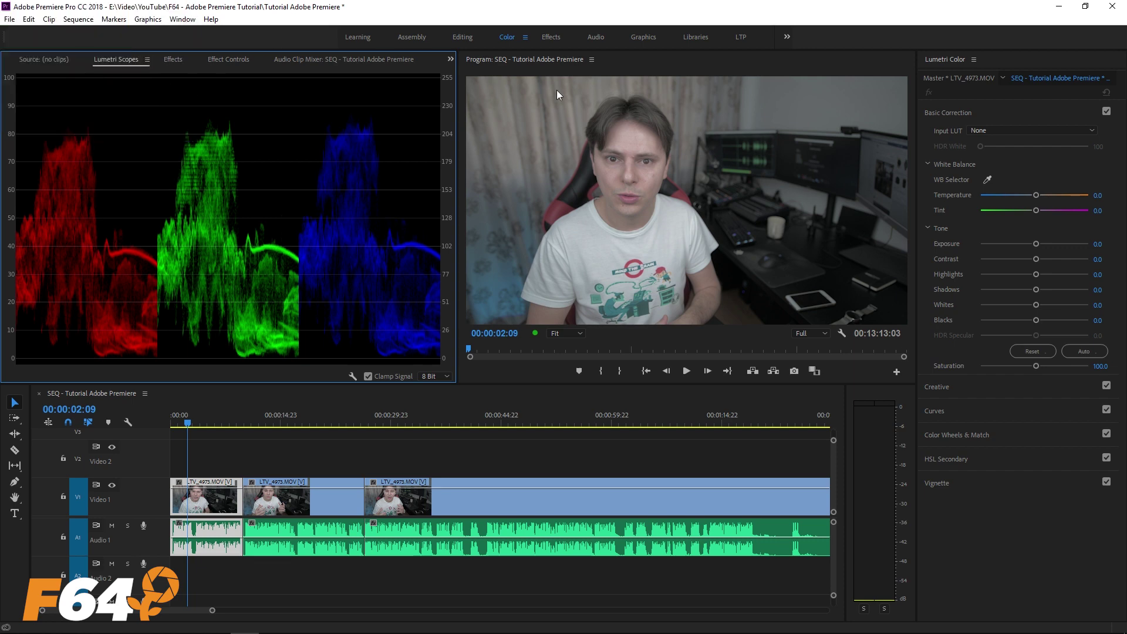
- Try Whites at 95.7 and Blacks at -38.4, then reset both to 0.0
left_click_drag(1036, 304, 1086, 304)
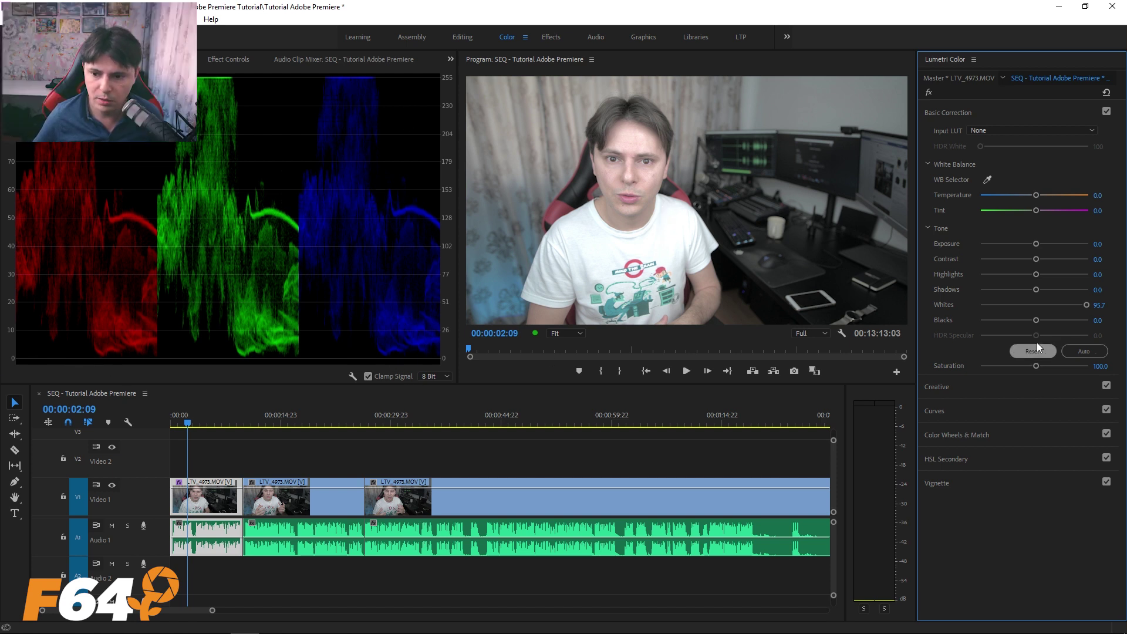
left_click_drag(1036, 321, 1013, 321)
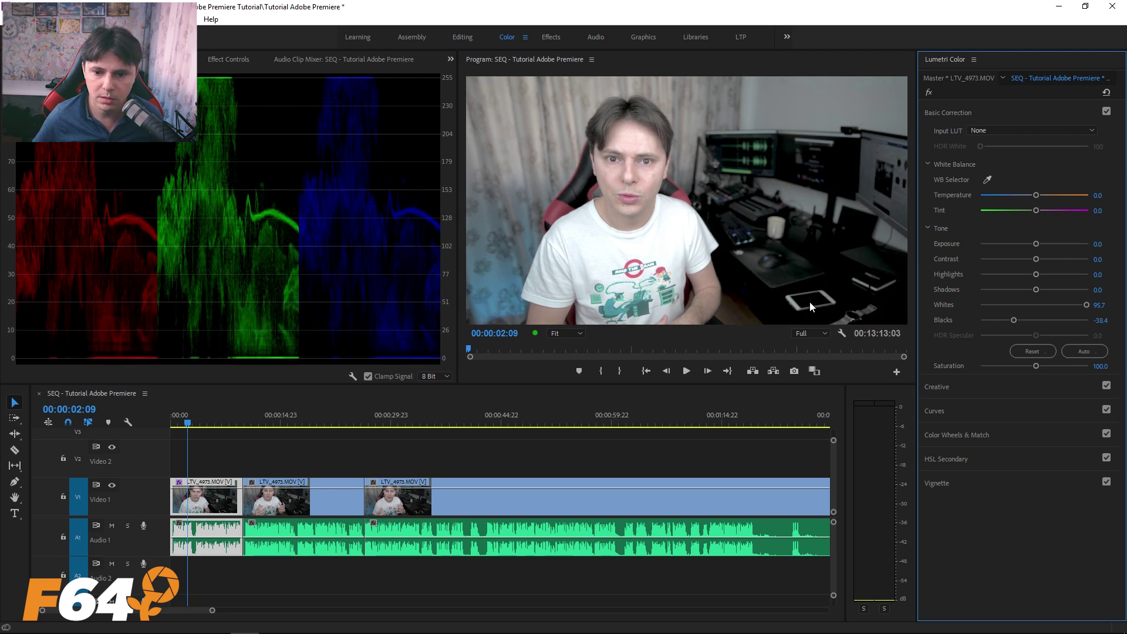
double_click(1013, 320)
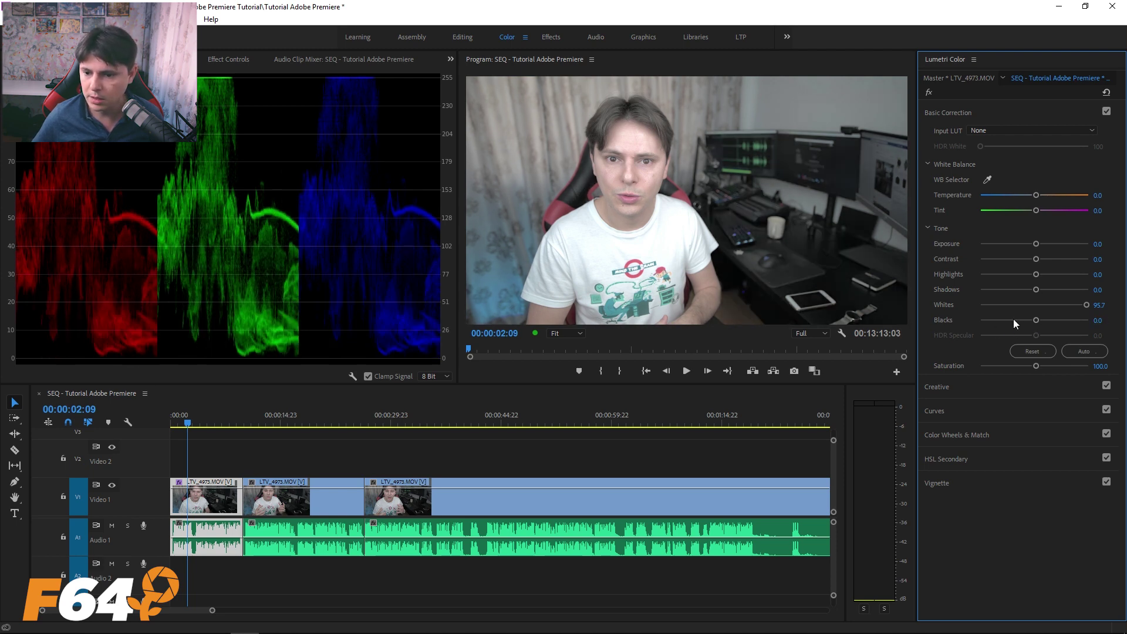
double_click(1085, 305)
- Widen the Lumetri Color panel and enlarge the program monitor over the scopes
left_click_drag(917, 136, 870, 142)
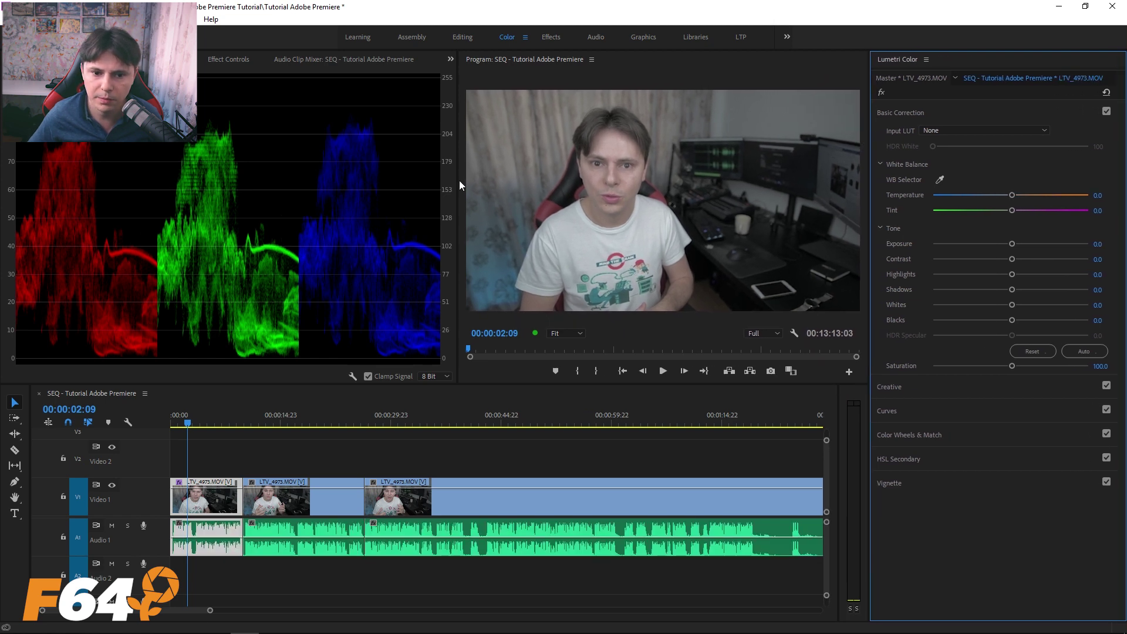
left_click_drag(459, 179, 376, 179)
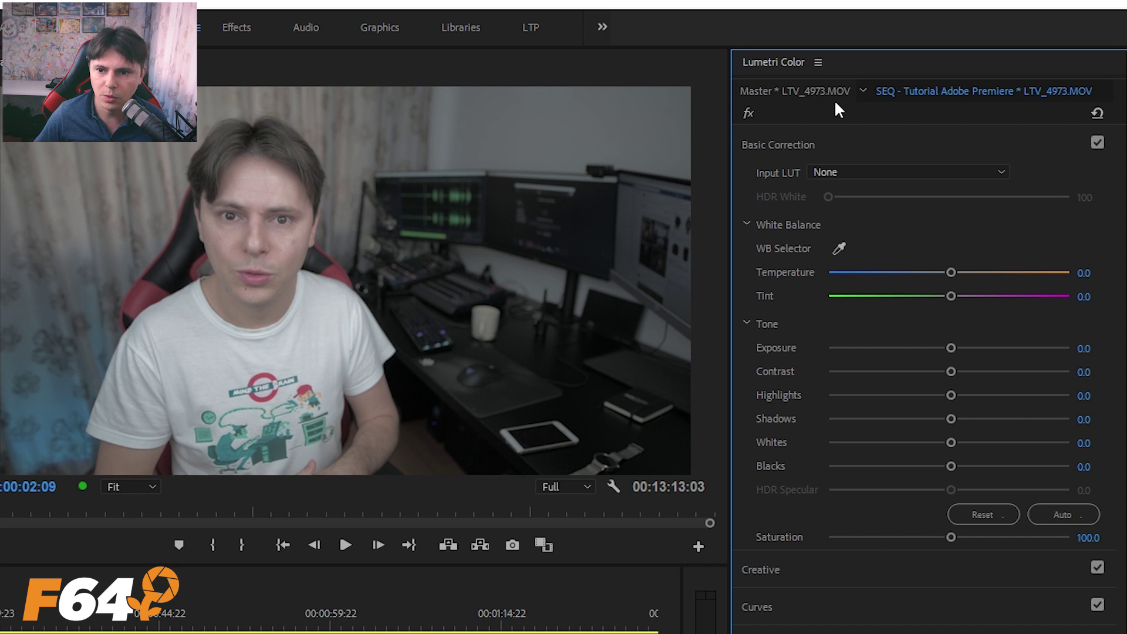
left_click(798, 91)
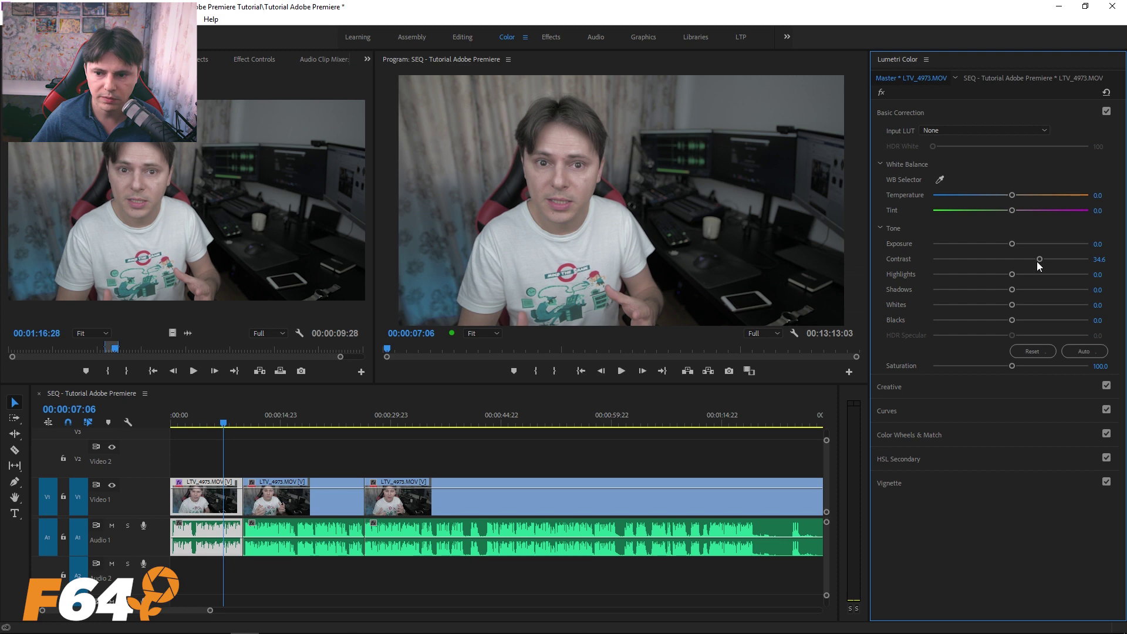
- Raise the master clip's contrast and check its effect on the second, third and first clips
mouse_move(1038, 259)
left_mouse_down()
mouse_move(1058, 258)
mouse_move(1037, 243)
left_mouse_up()
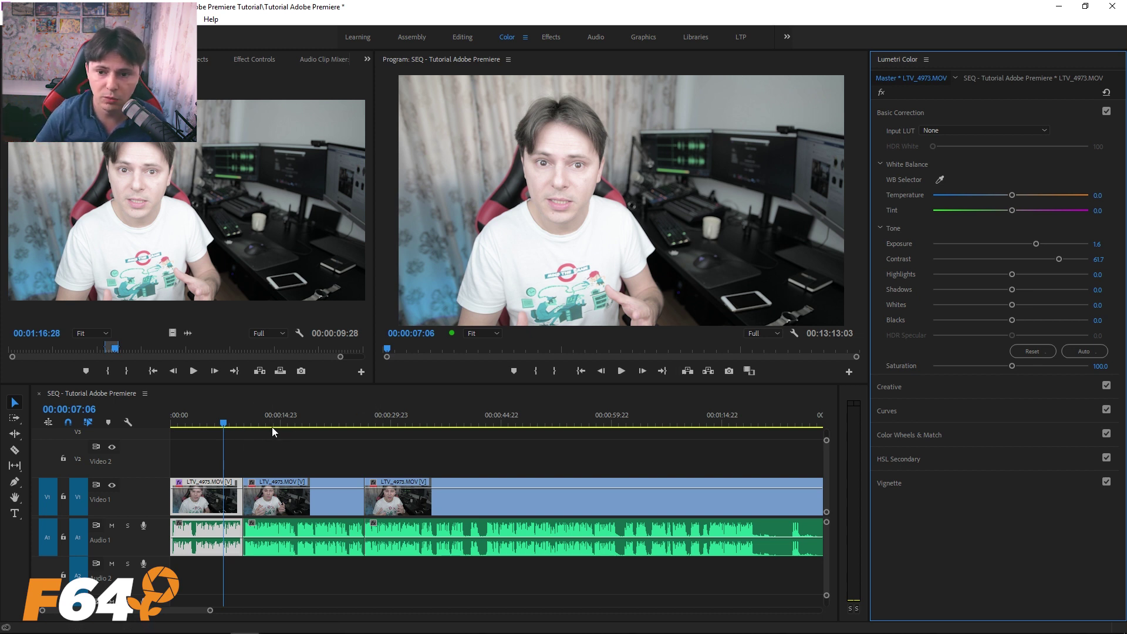
left_click_drag(292, 422, 295, 421)
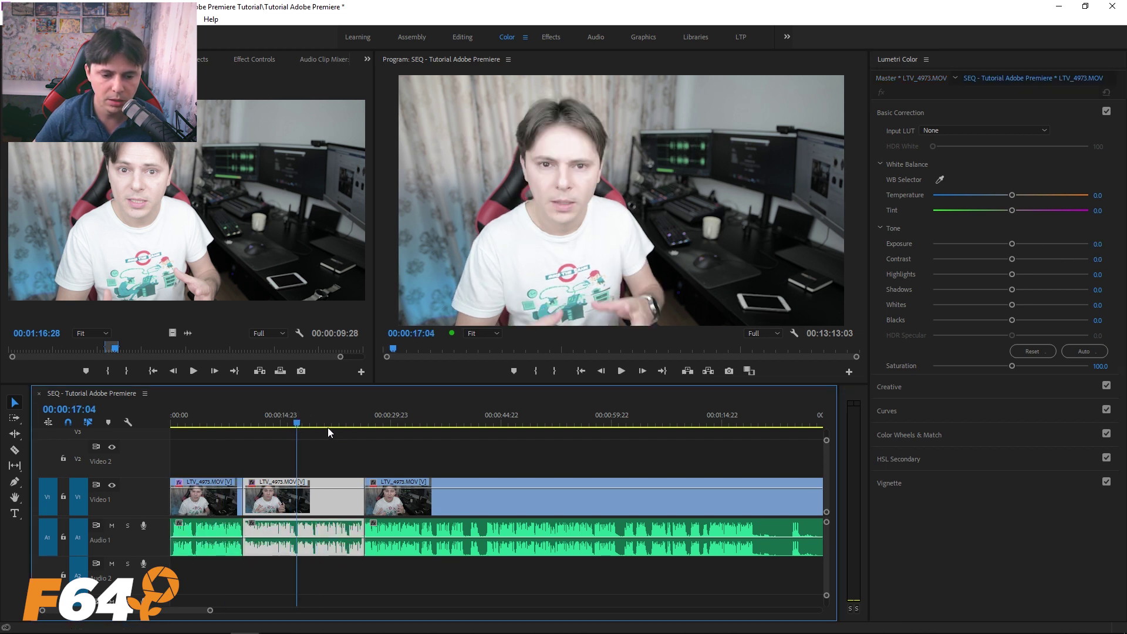
left_click(422, 418)
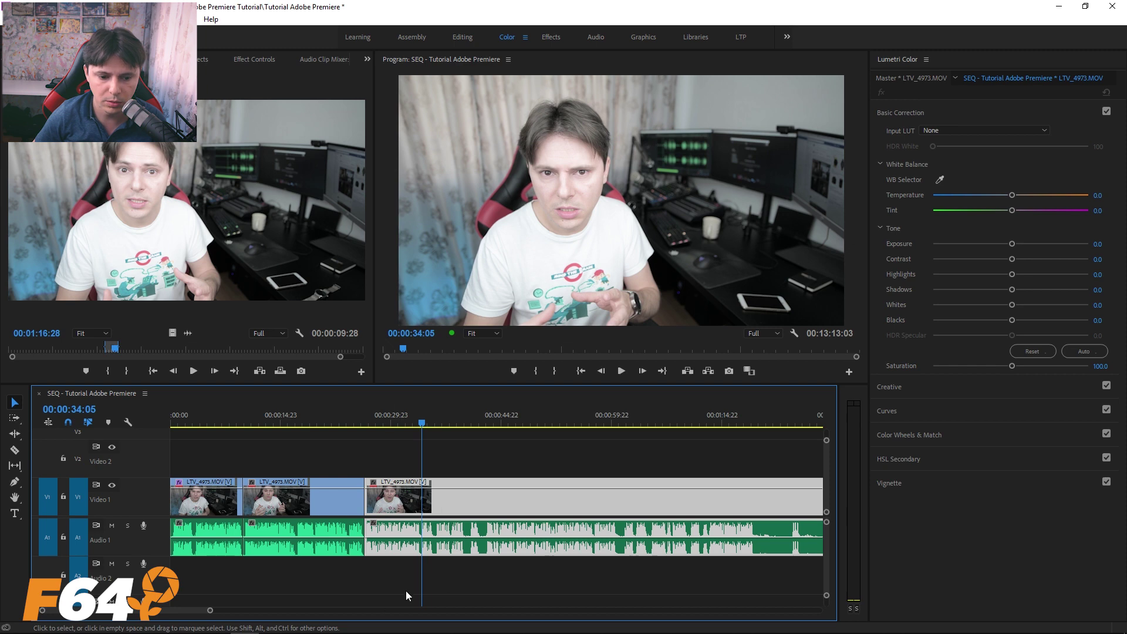
left_click(217, 420)
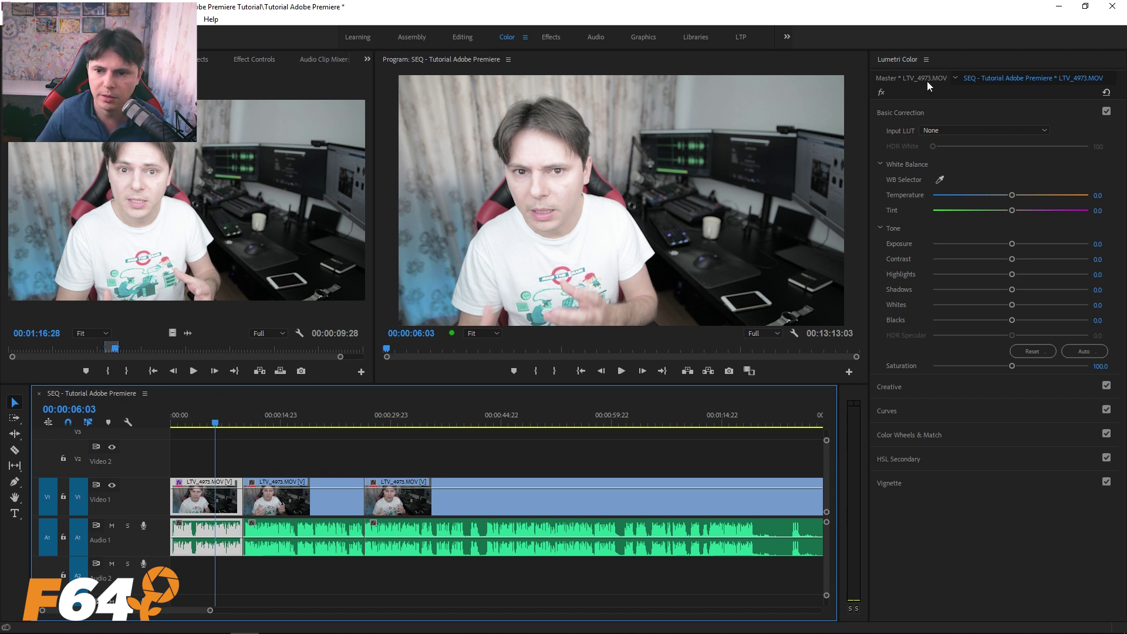
- Reset the master clip's Exposure and Contrast to 0.0
left_click(911, 83)
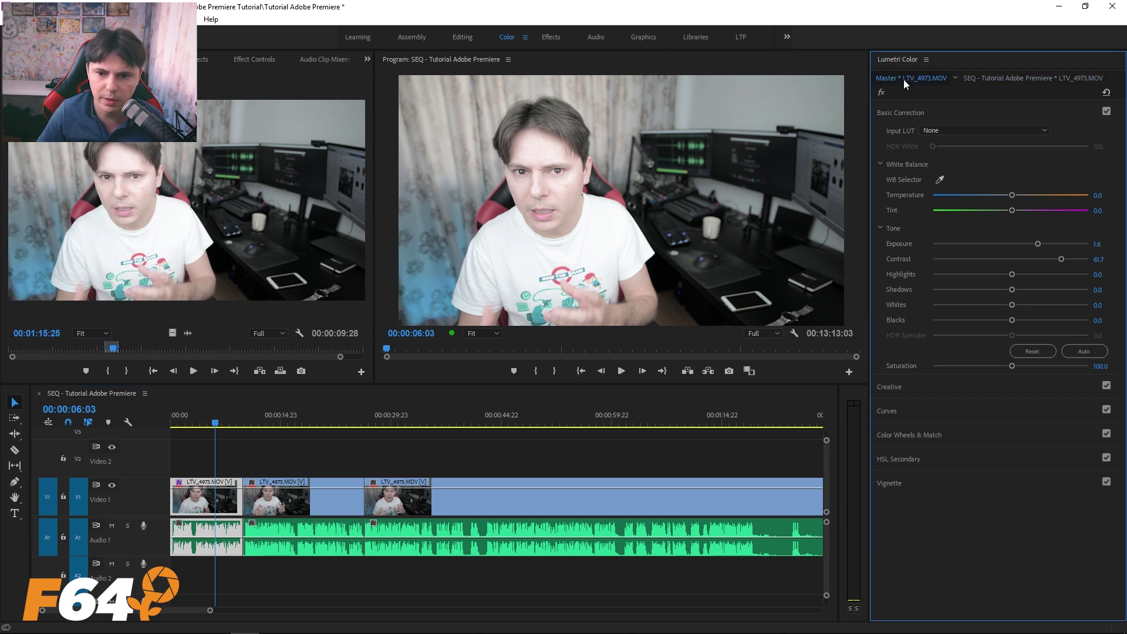
double_click(1037, 244)
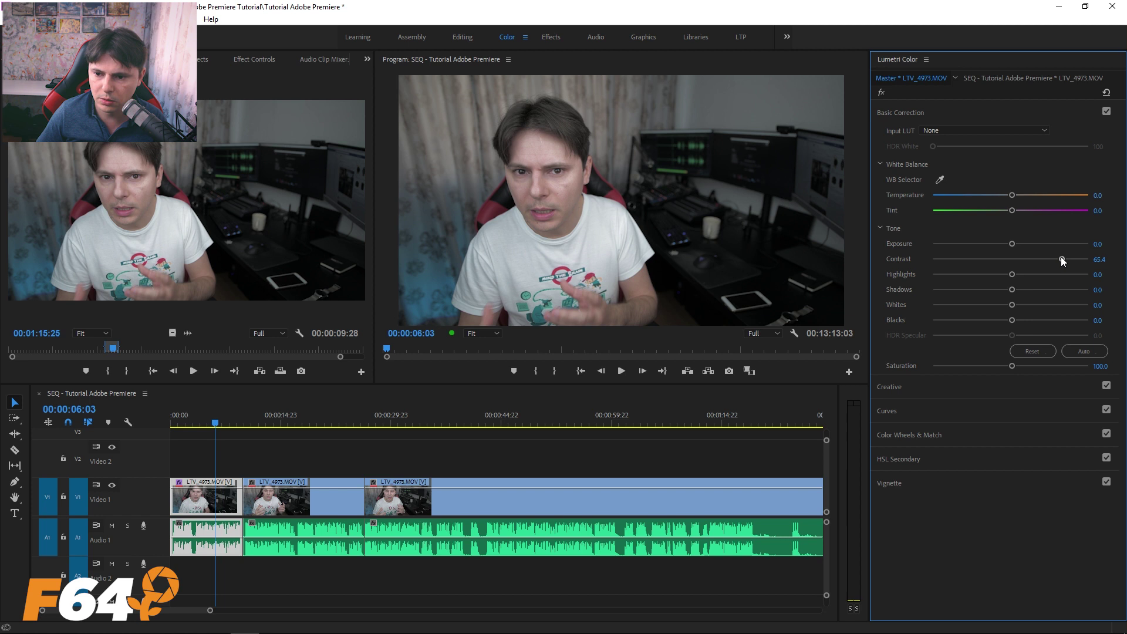
double_click(1062, 257)
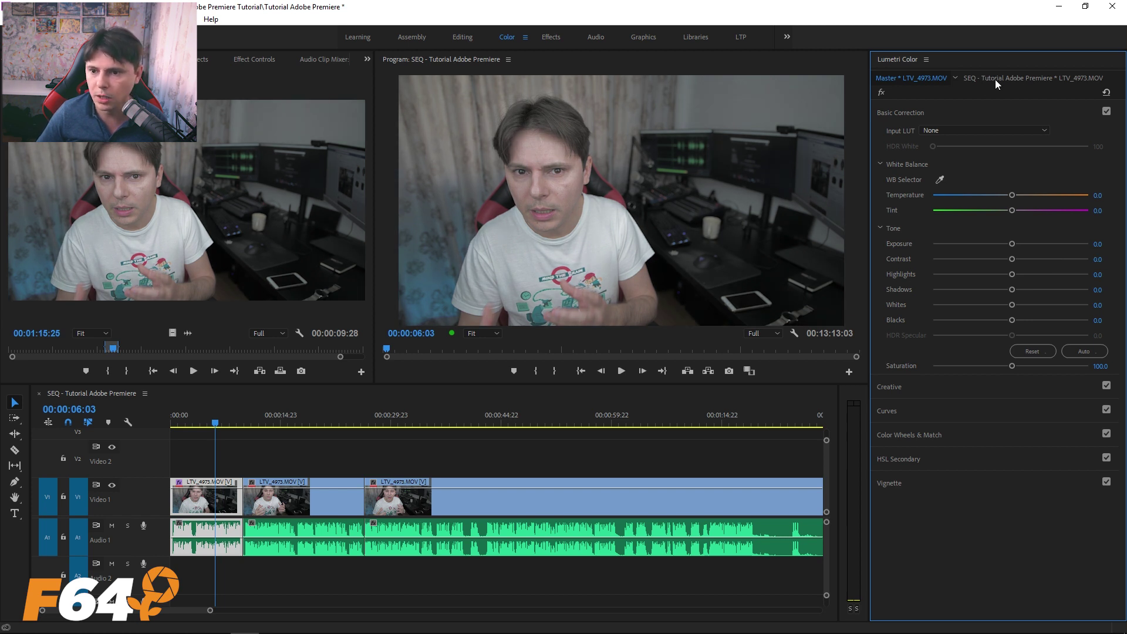
left_click(316, 446)
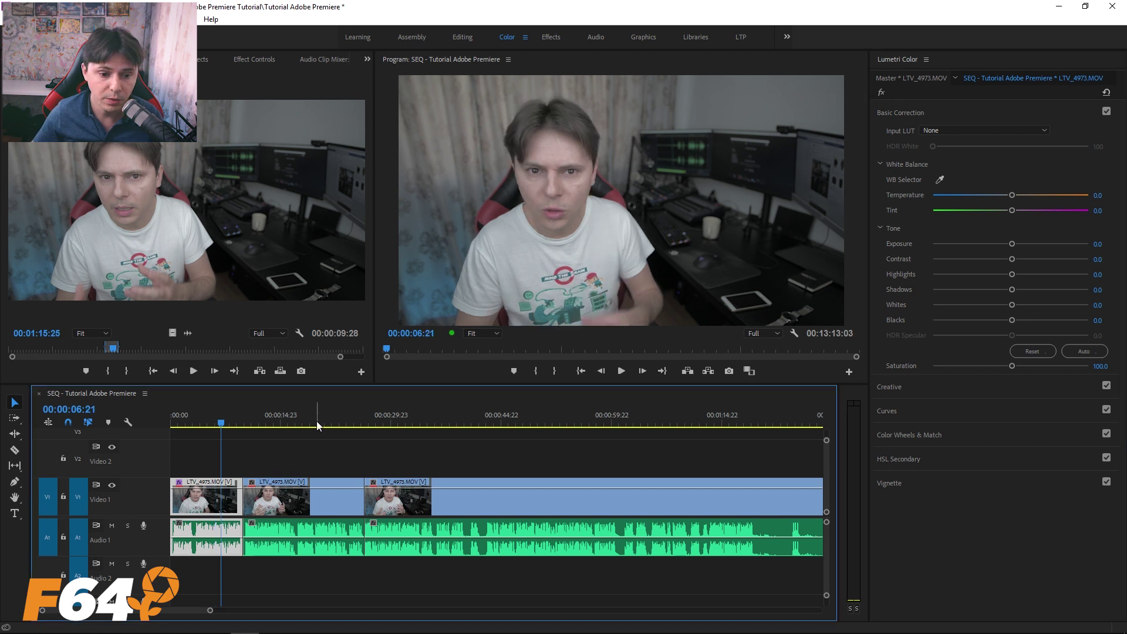
key("space")
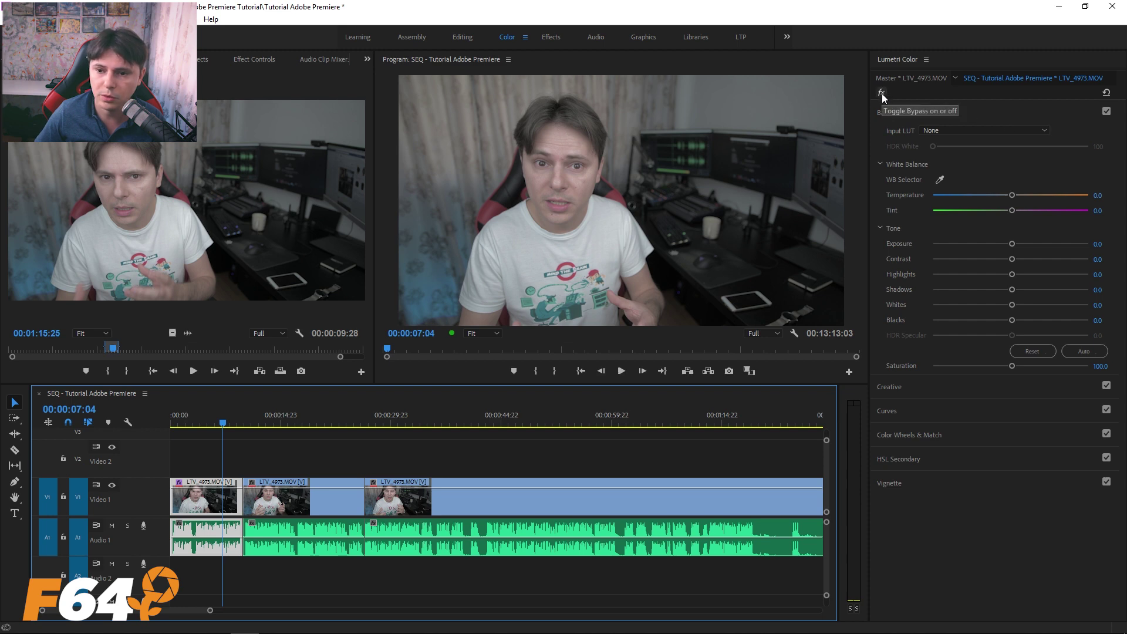
left_click_drag(1010, 252, 1047, 253)
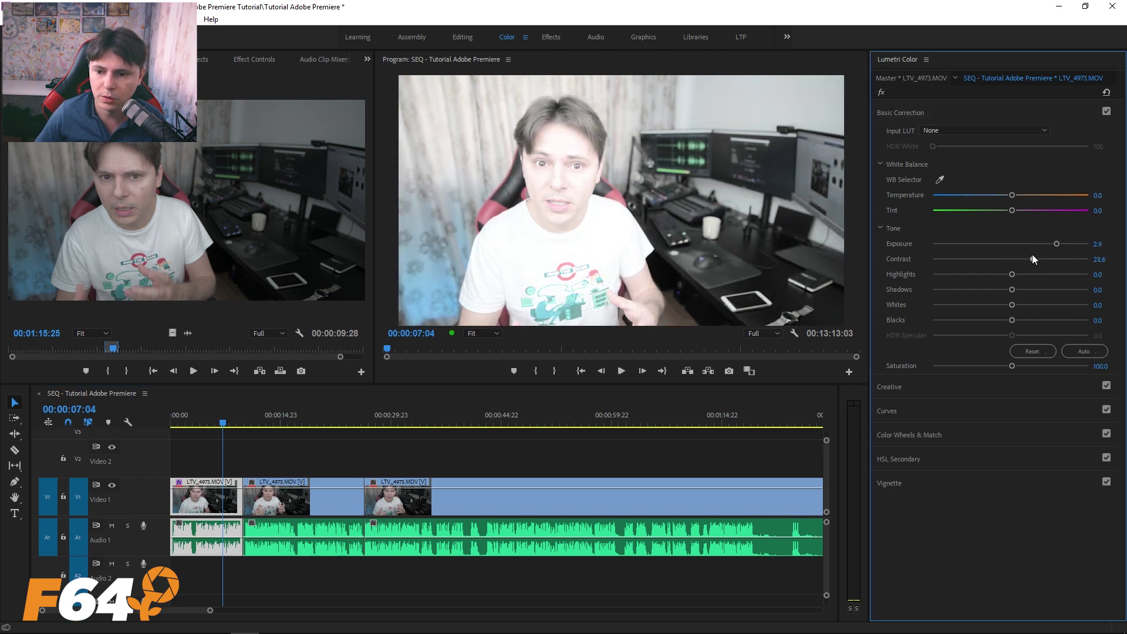
left_click(881, 93)
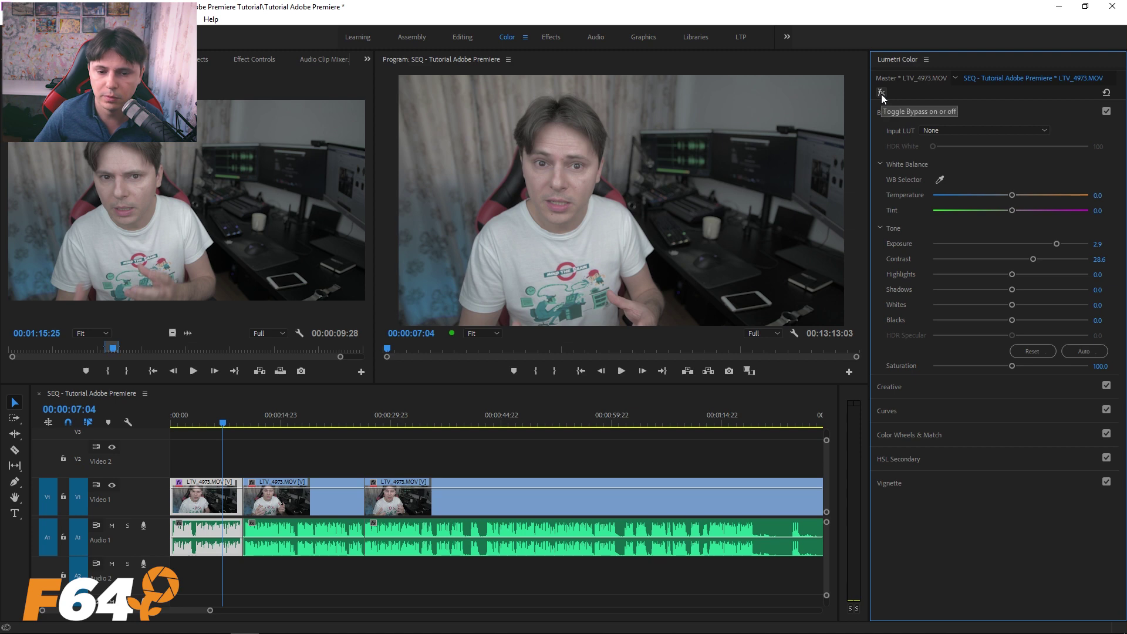
left_click(881, 92)
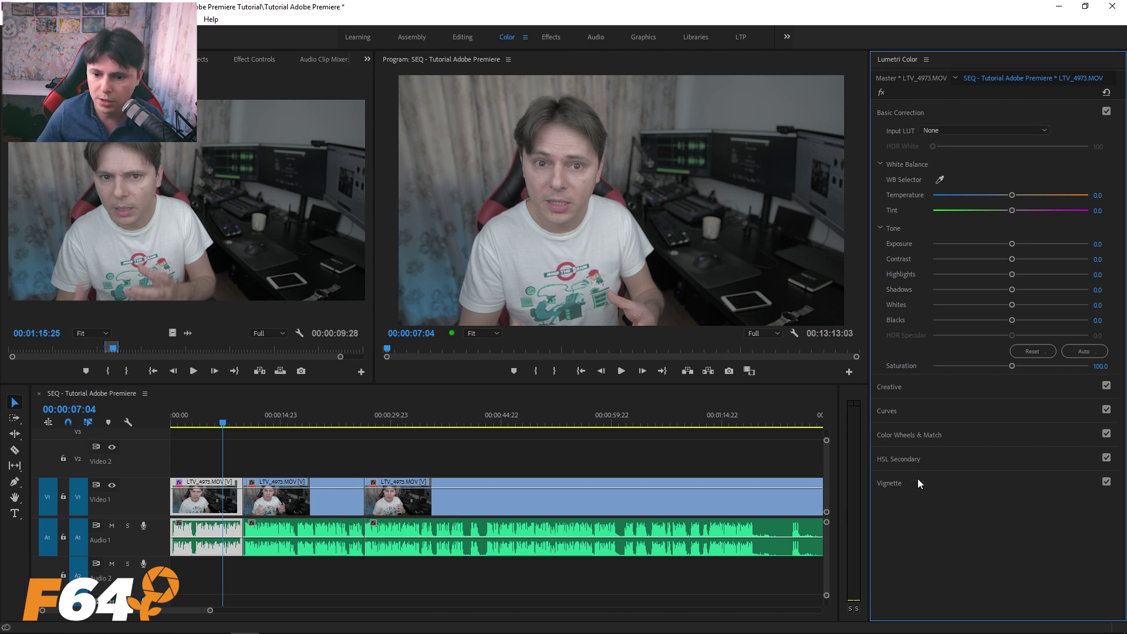
- Glance at Creative, then view the Input LUT options and keep Input LUT at None
left_click(913, 394)
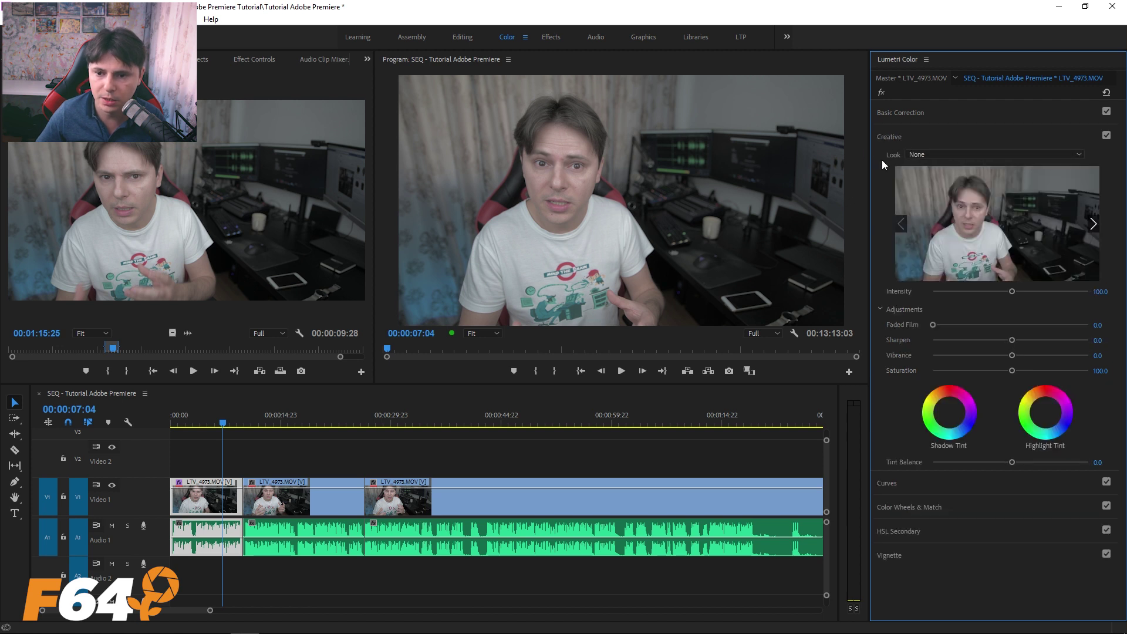
left_click(898, 113)
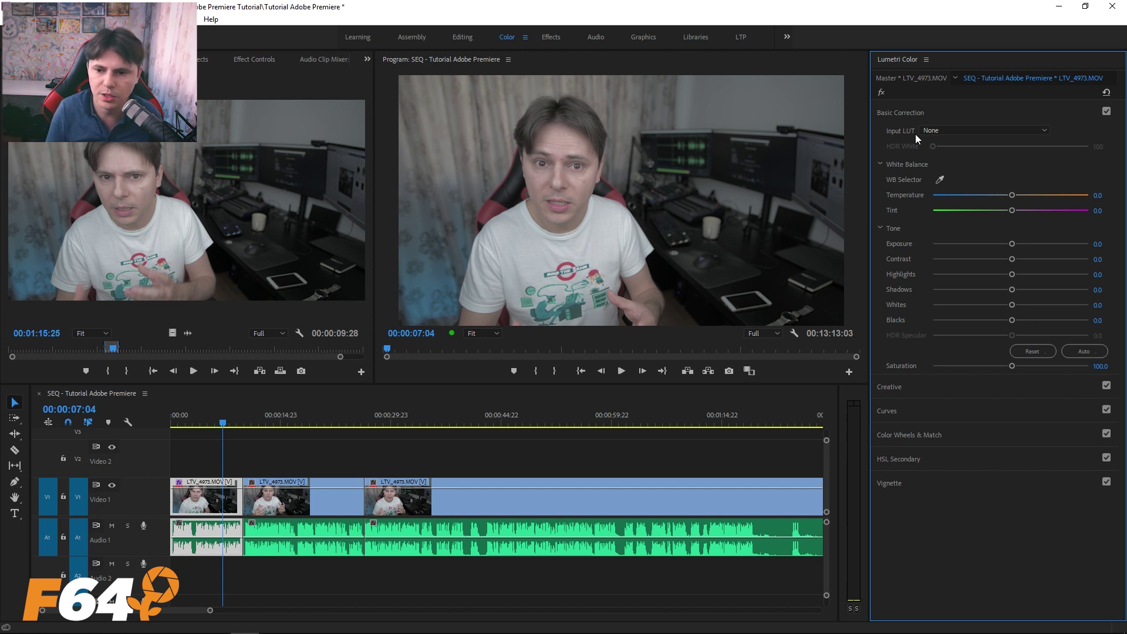
left_click(922, 131)
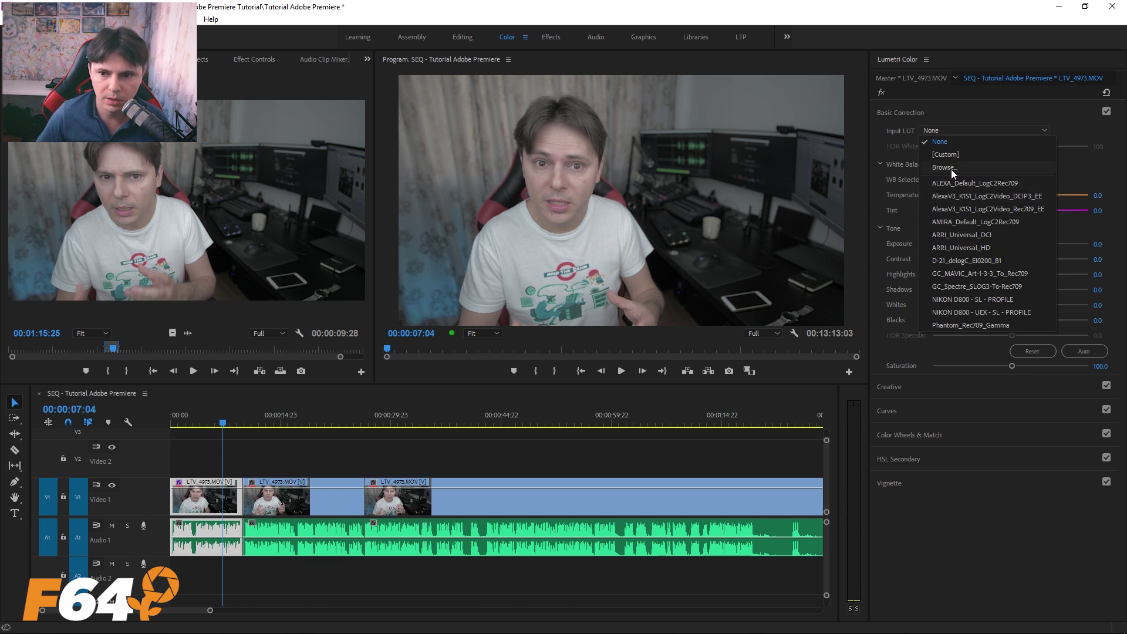
left_click(939, 140)
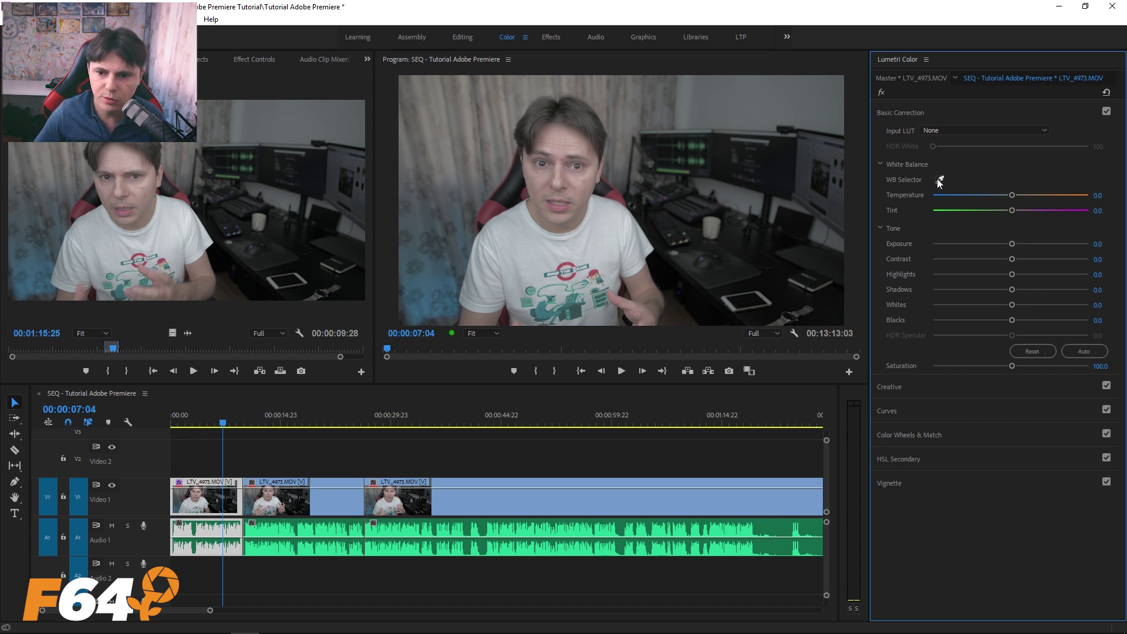
- Test and reset Temperature, then white-balance from the white T-shirt with the WB Selector
left_click_drag(998, 202, 1005, 191)
double_click(1004, 194)
left_click(939, 179)
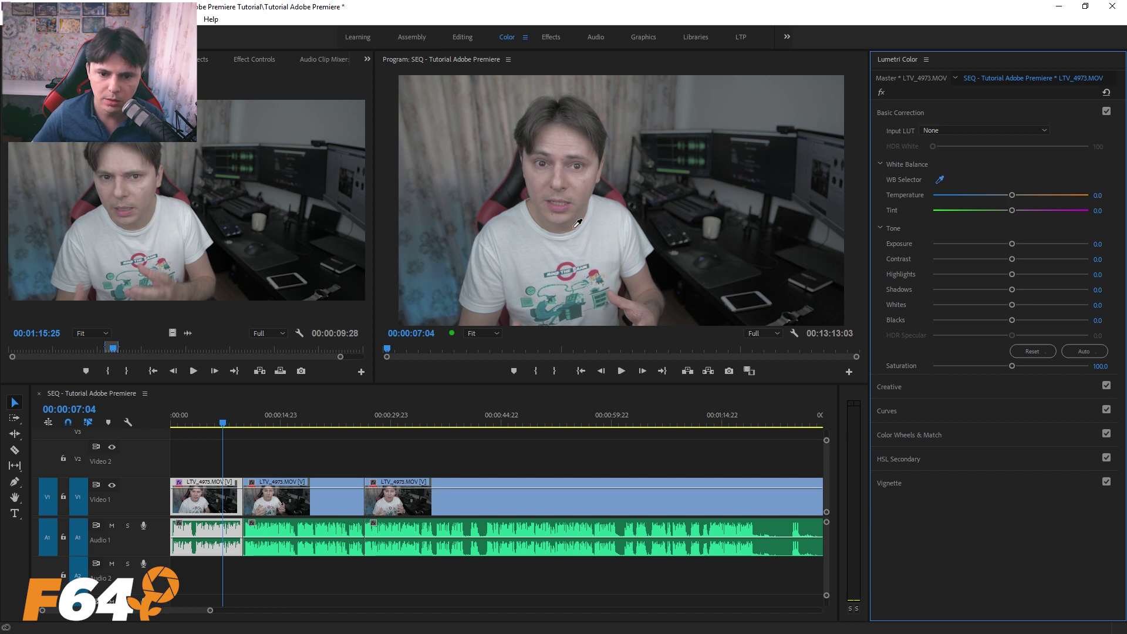
left_click(597, 245)
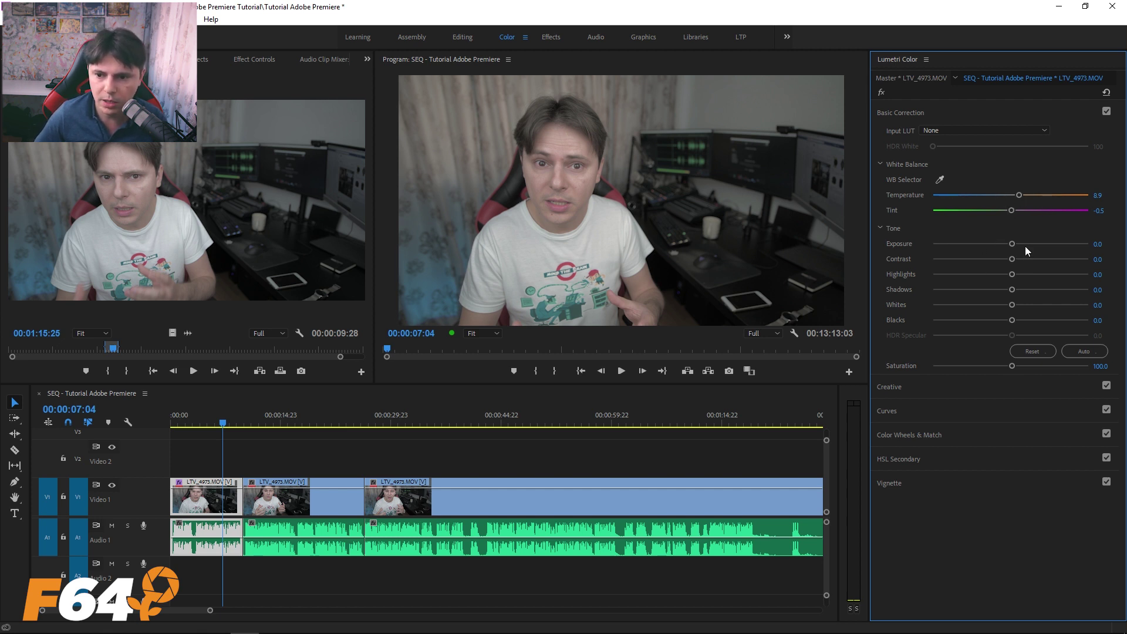
- Set Exposure 0.5, Contrast 45.9 and Highlights 26.3, and lift the Shadows
left_click_drag(1015, 244, 1032, 245)
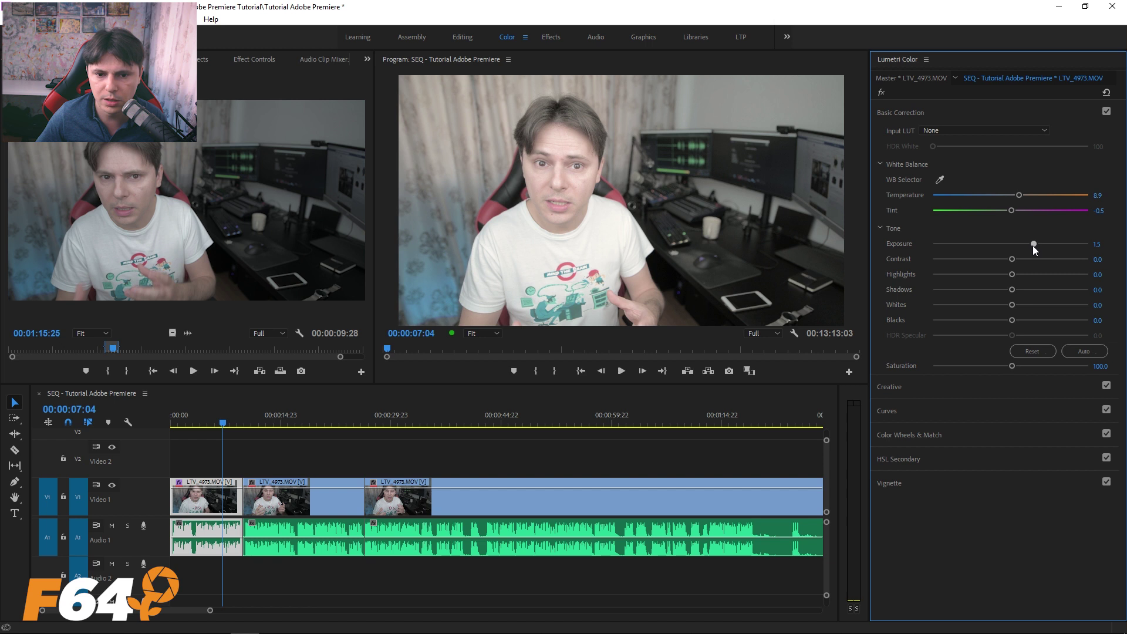
left_click_drag(1032, 245, 1017, 251)
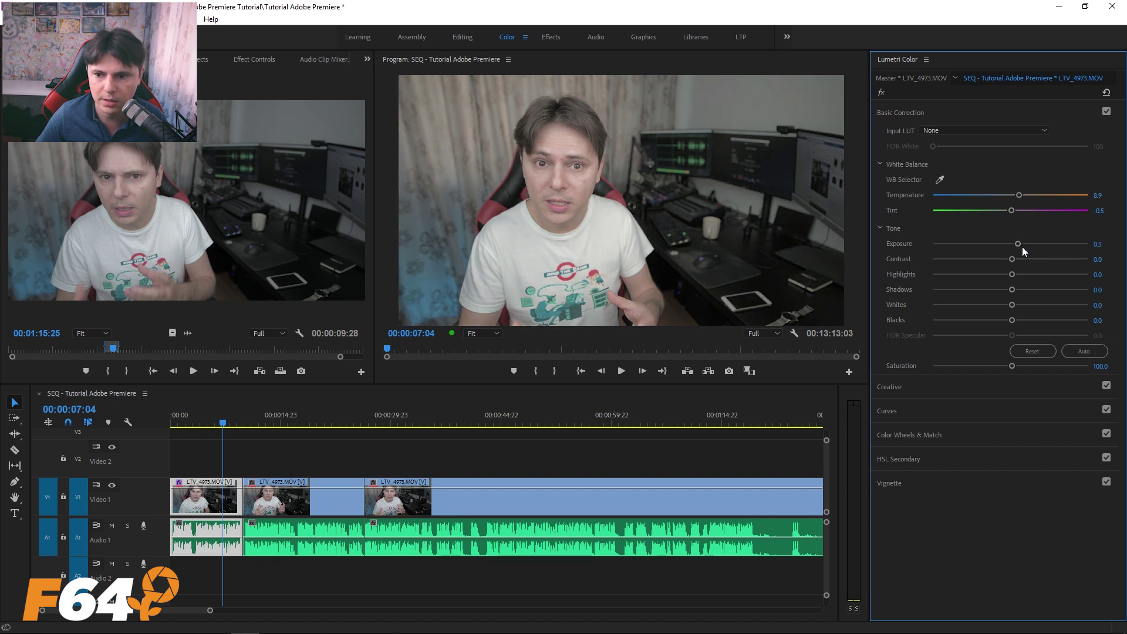
left_click_drag(1012, 259, 1030, 259)
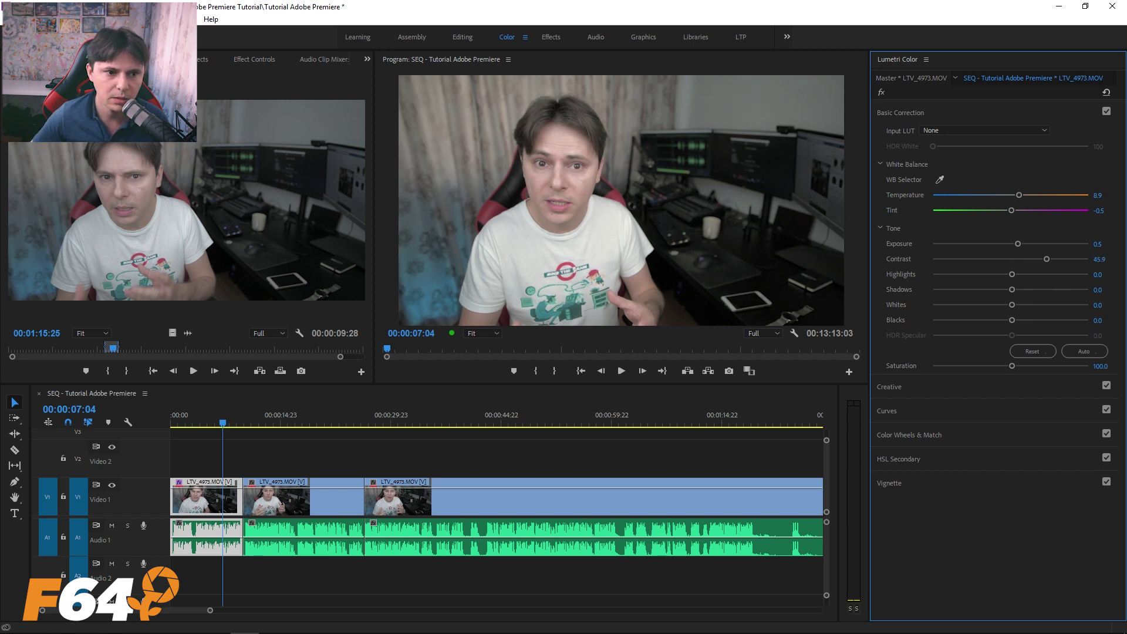
mouse_move(1012, 274)
left_mouse_down()
mouse_move(1030, 274)
mouse_move(1020, 308)
mouse_move(1037, 320)
left_mouse_up()
left_click(1026, 289)
- Raise the Whites and adjust the Blacks, settling them at 12.0
left_click(1028, 304)
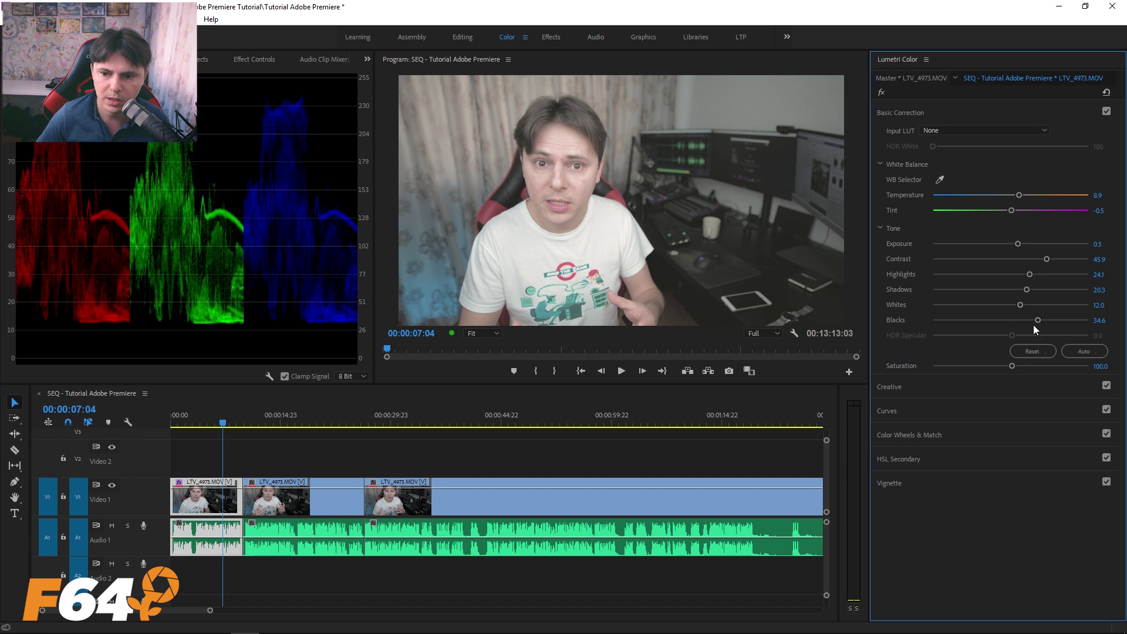
left_click(1038, 319)
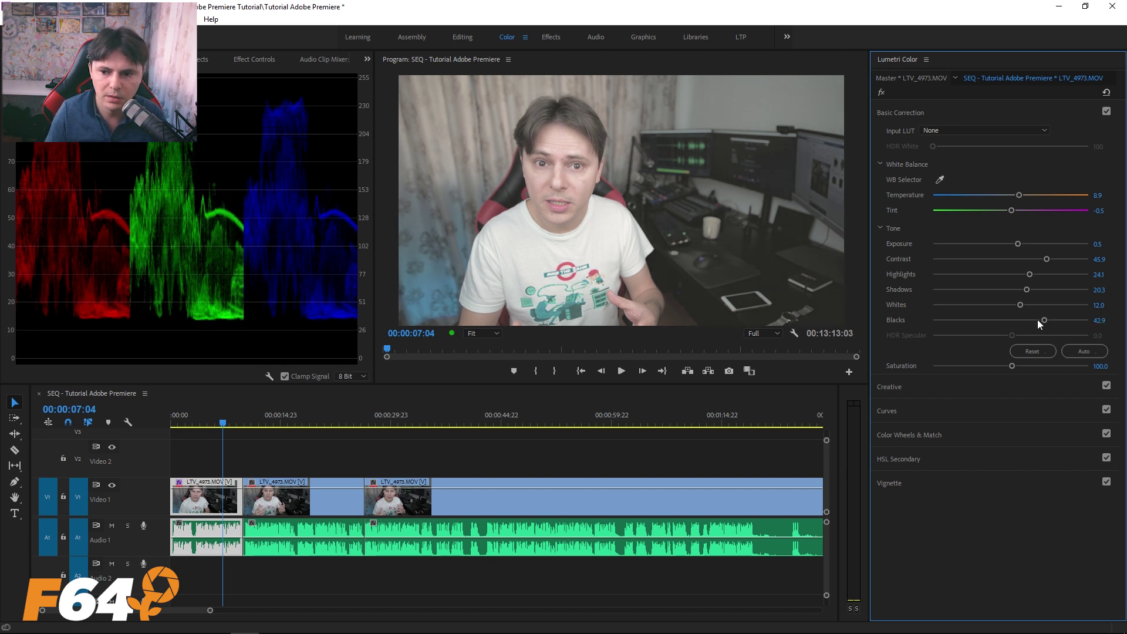
mouse_move(1034, 320)
left_mouse_down()
mouse_move(971, 323)
mouse_move(1018, 321)
left_mouse_up()
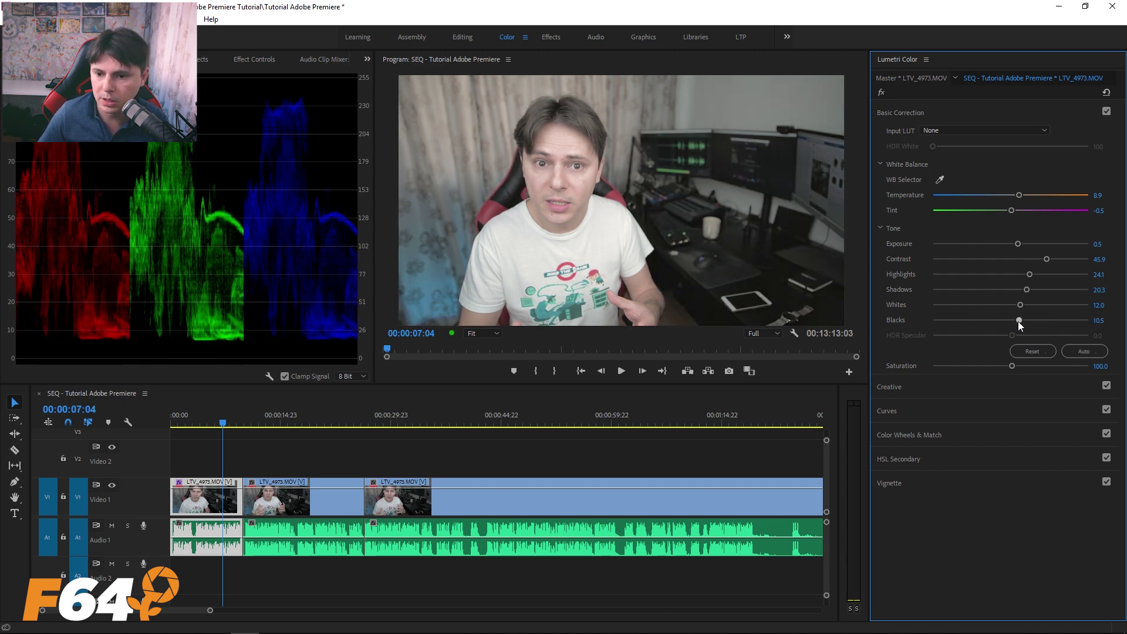
left_click_drag(1019, 321, 1020, 321)
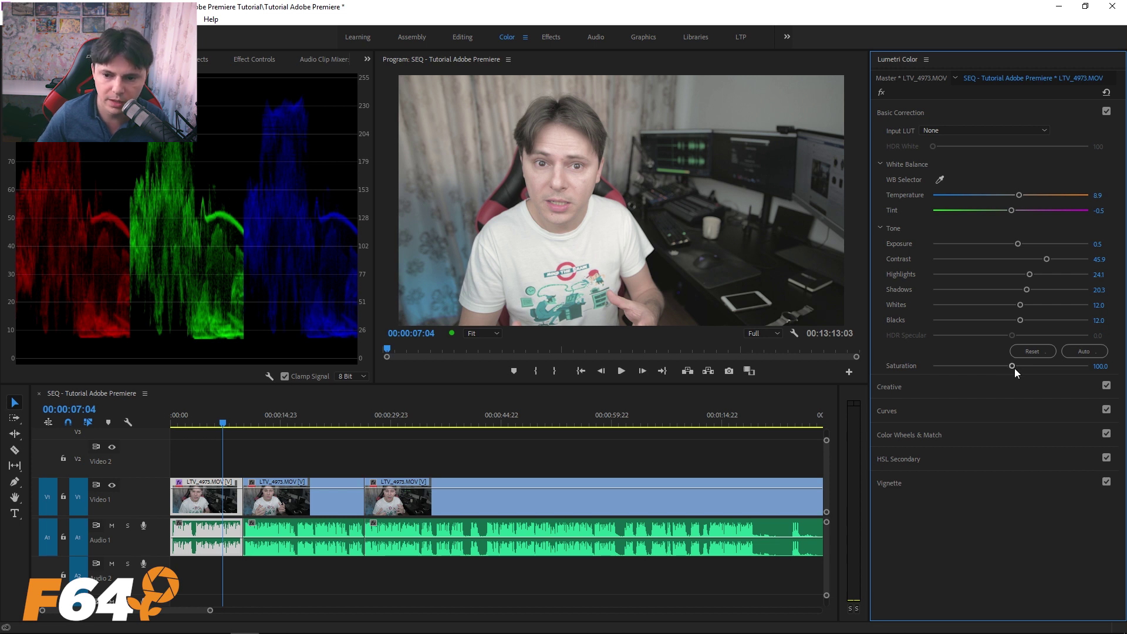
- Try Saturation at 81.2, then reset it to the default 100.0
left_click_drag(1014, 368, 988, 364)
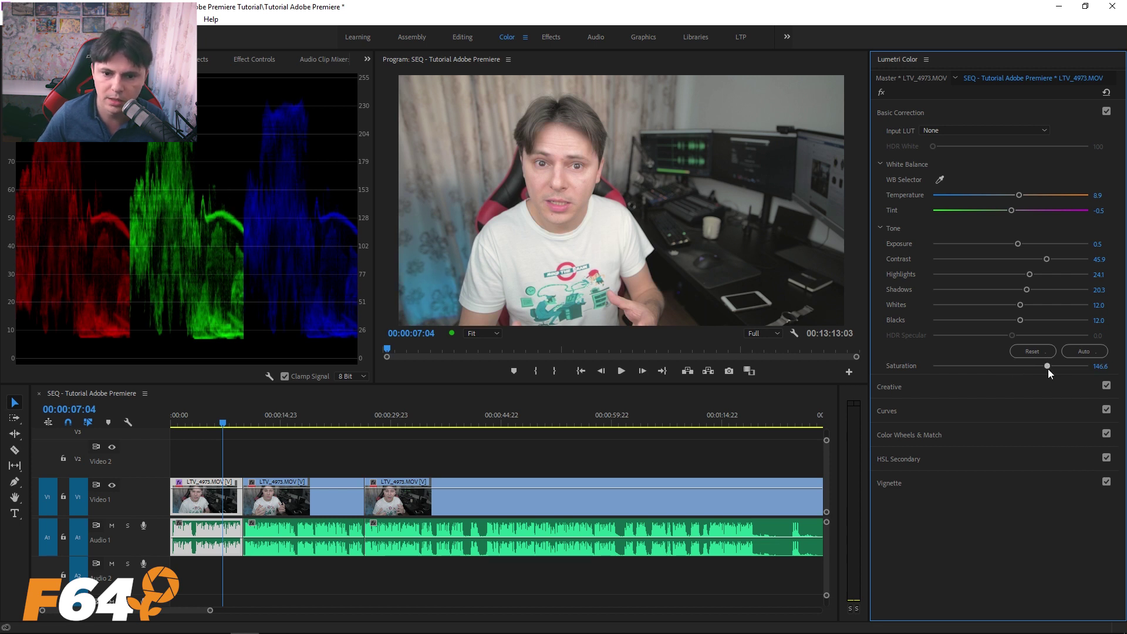
double_click(992, 365)
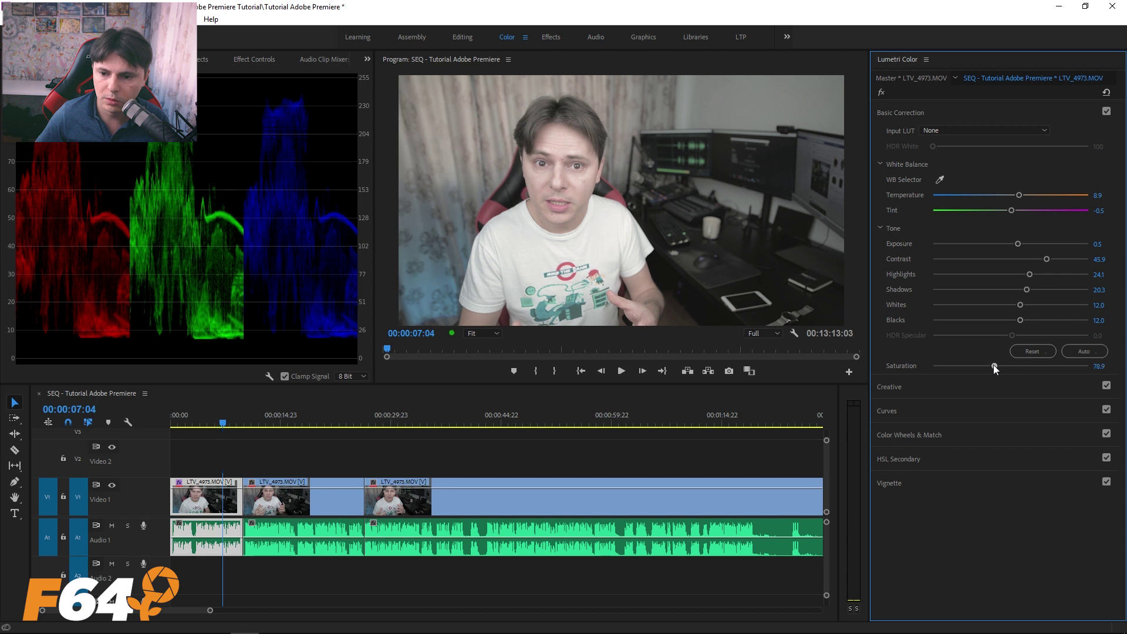
left_click(911, 390)
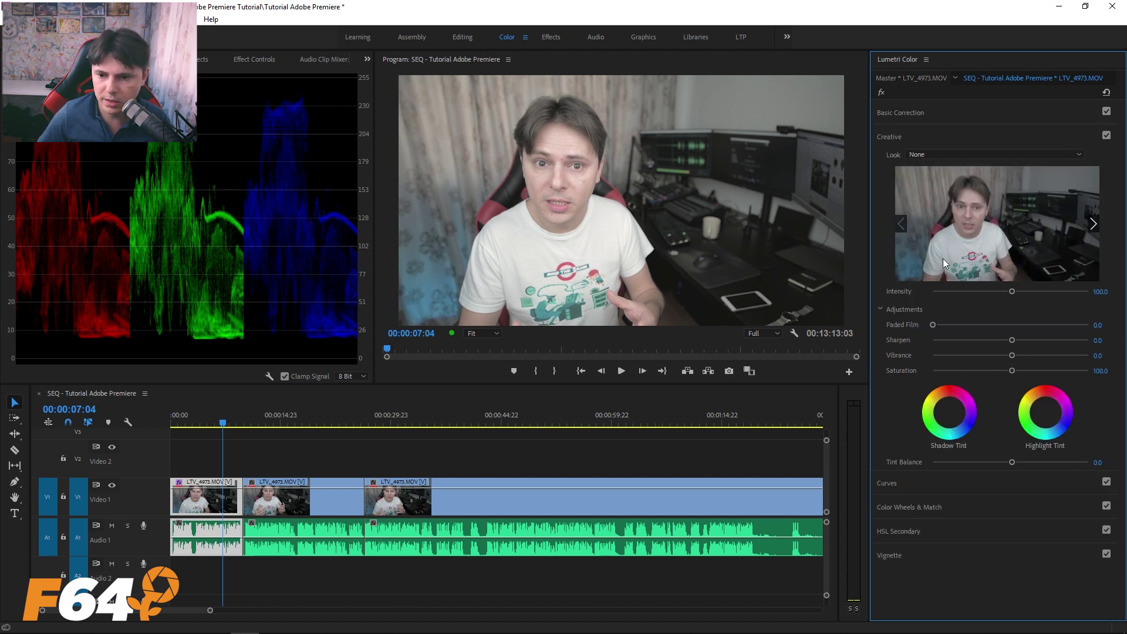
- Open the Creative Look list twice and close it each time, keeping None
left_click(991, 155)
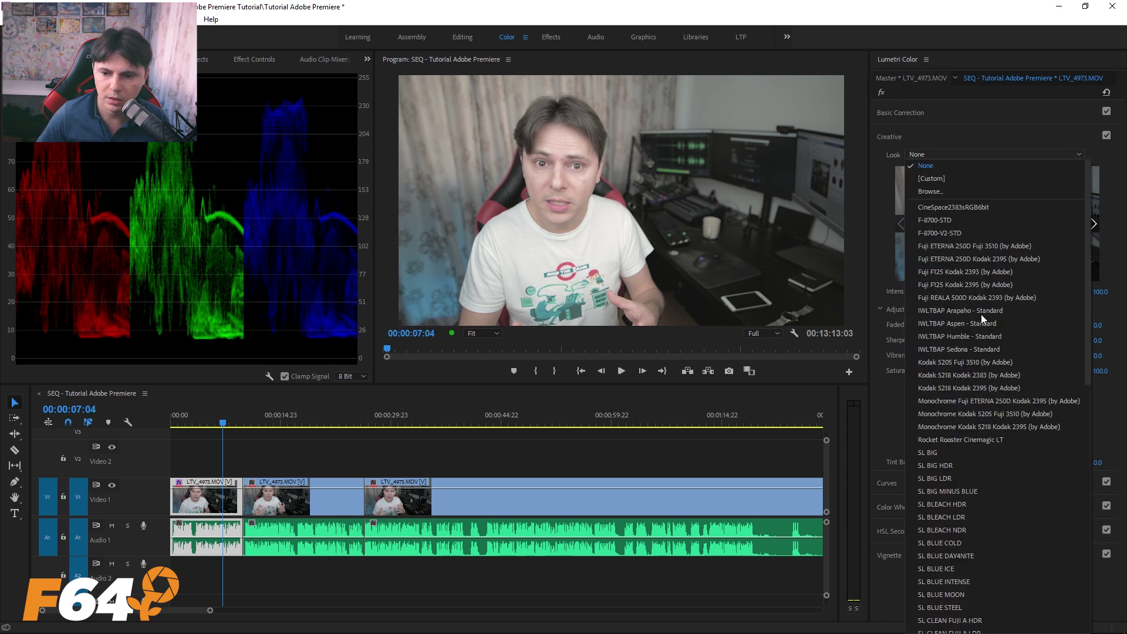
left_click(872, 189)
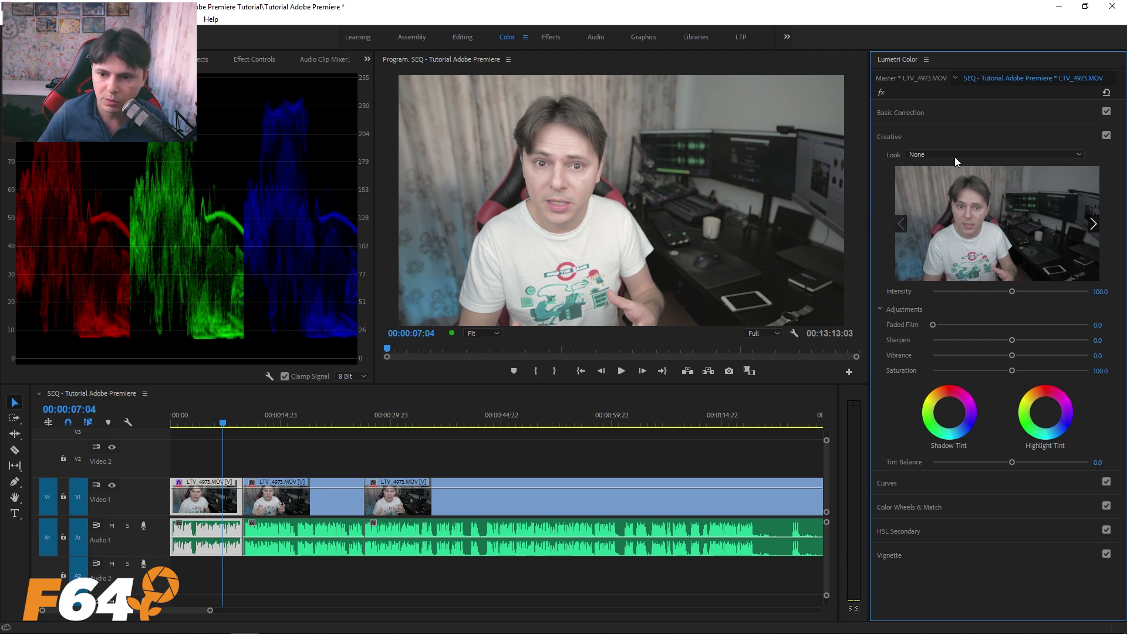
left_click(952, 154)
left_click(886, 196)
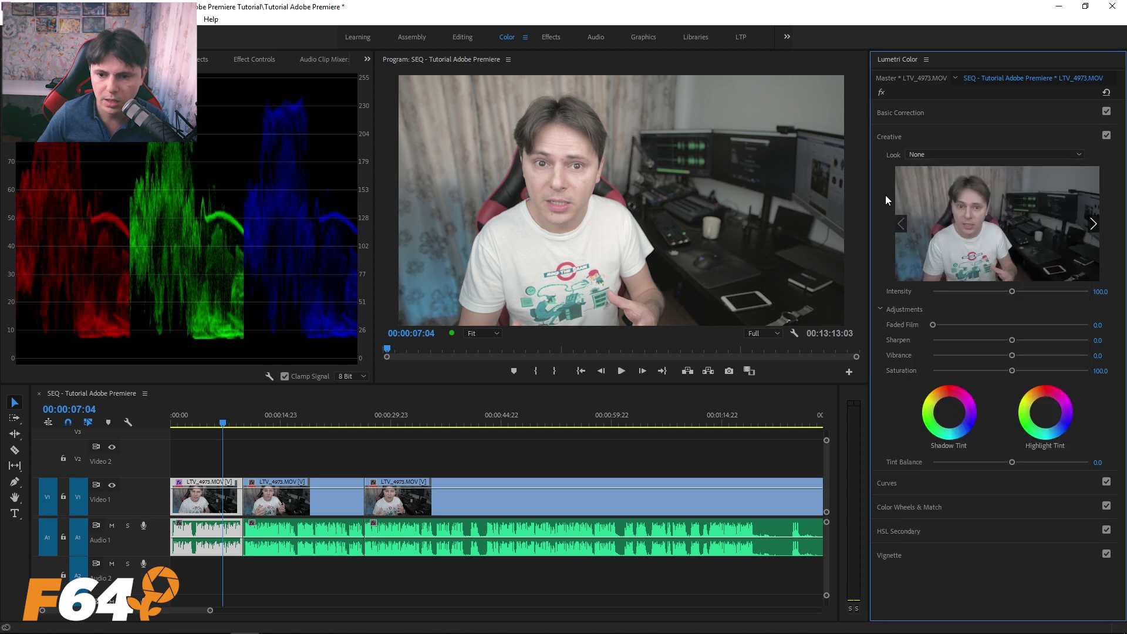
- Preview looks with the arrows and apply Fuji ETERNA 250D Fuji 3510 at Intensity 100
left_click(1093, 226)
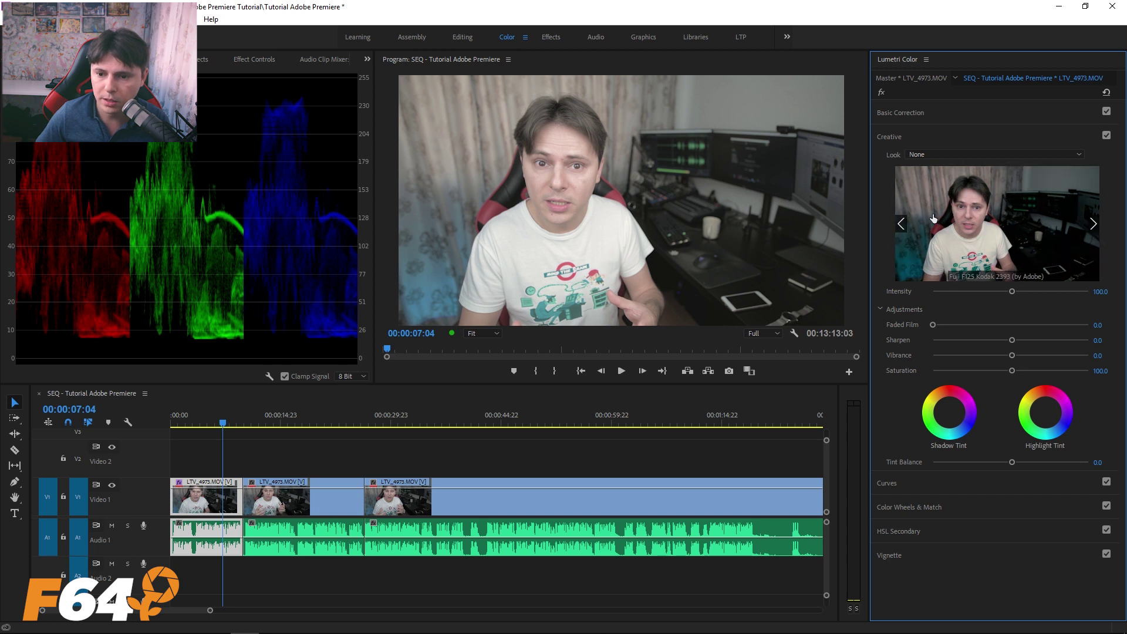
left_click(1095, 224)
left_click(1095, 223)
left_click(1094, 224)
left_click(1095, 224)
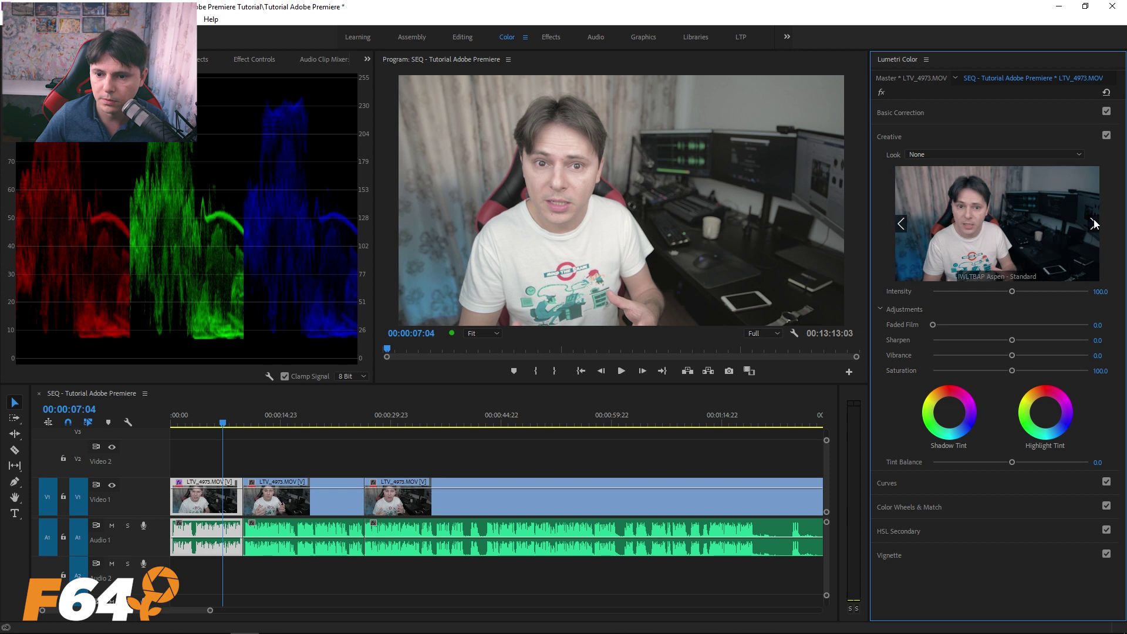
left_click(1094, 224)
left_click(899, 225)
left_click(899, 224)
left_click(898, 224)
left_click(899, 224)
left_click(899, 224)
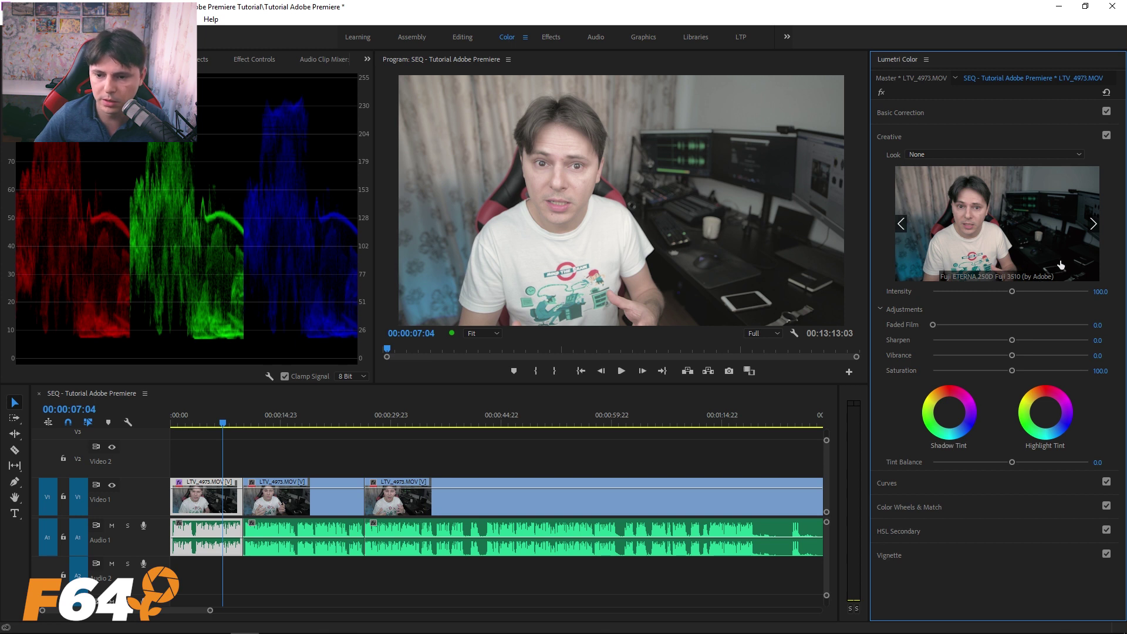
left_click(990, 227)
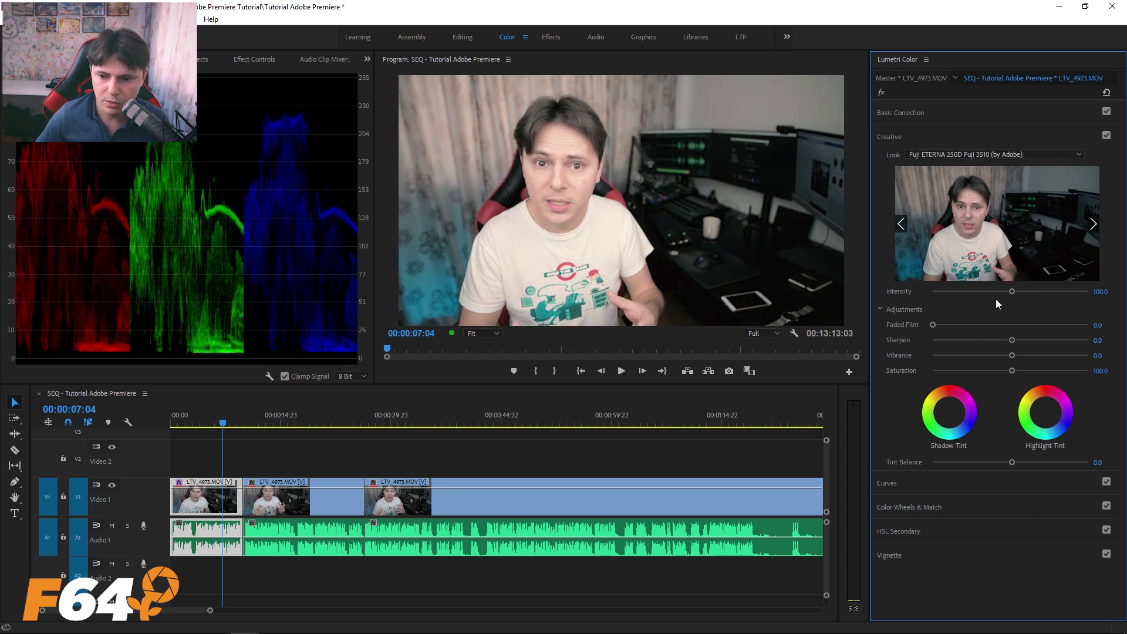
- Set the Fuji ETERNA look to Intensity 45.9, Faded Film 17.7, Sharpen 27.8 and Saturation 115, comparing with the original
mouse_move(1012, 291)
left_mouse_down()
mouse_move(905, 302)
mouse_move(1123, 305)
left_mouse_up()
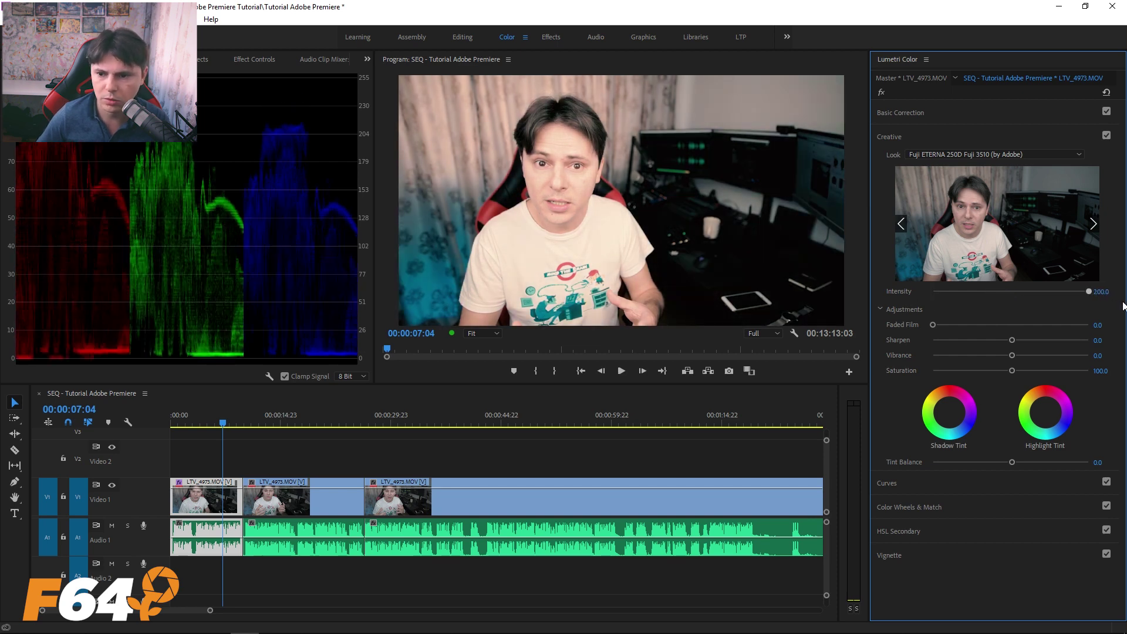
left_click_drag(1086, 295, 967, 294)
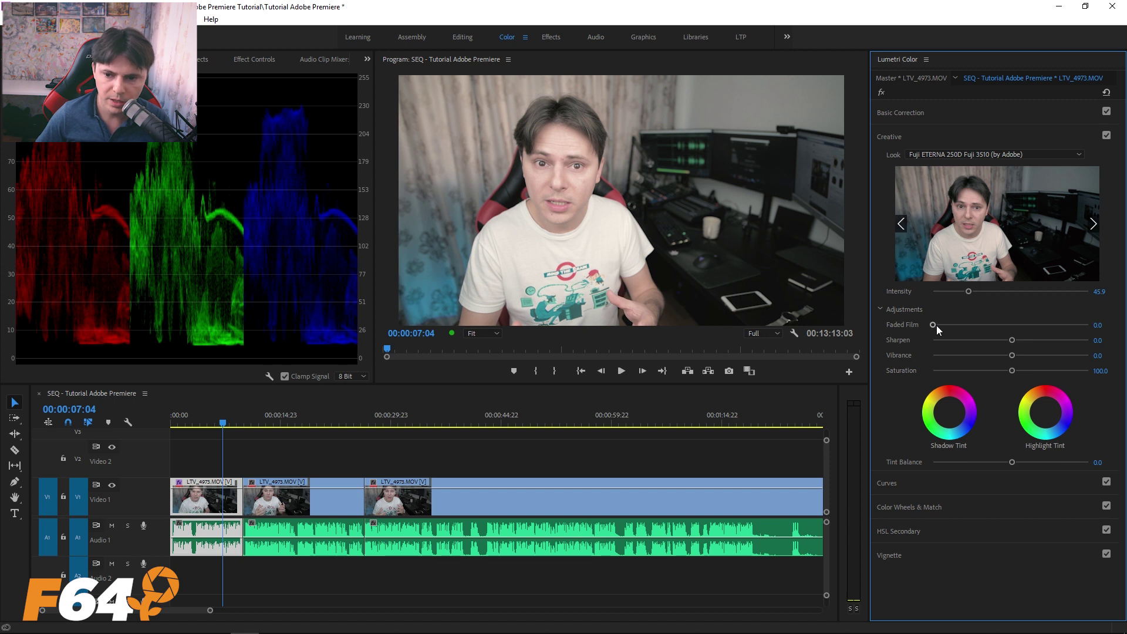
mouse_move(933, 325)
left_mouse_down()
mouse_move(991, 322)
mouse_move(974, 325)
left_mouse_up()
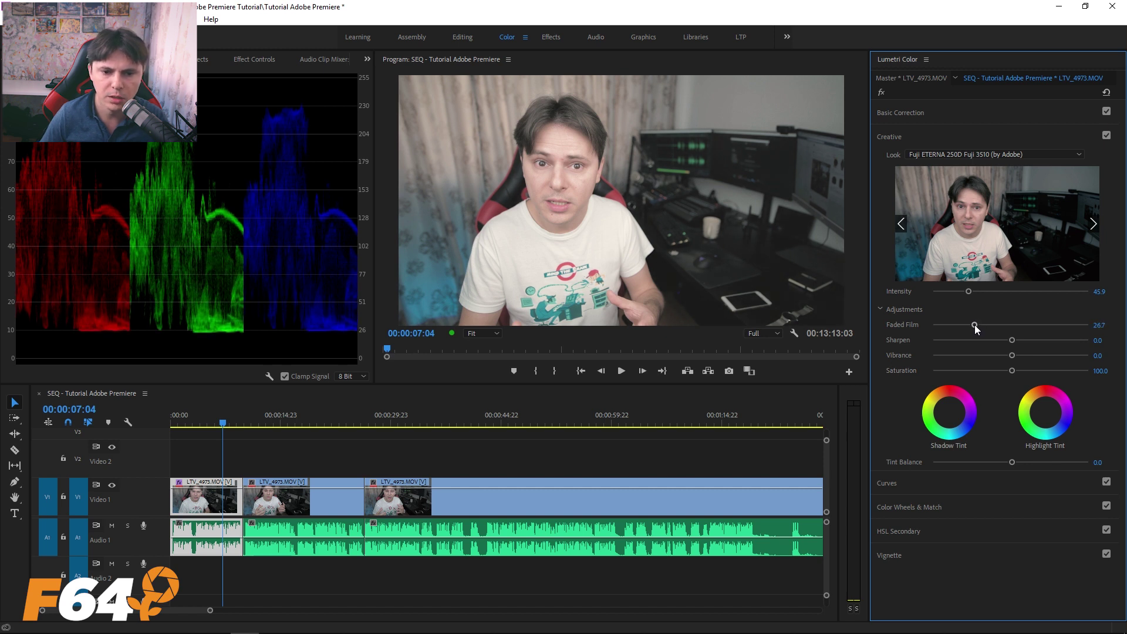
mouse_move(974, 325)
left_mouse_down()
mouse_move(947, 325)
mouse_move(1030, 343)
left_mouse_up()
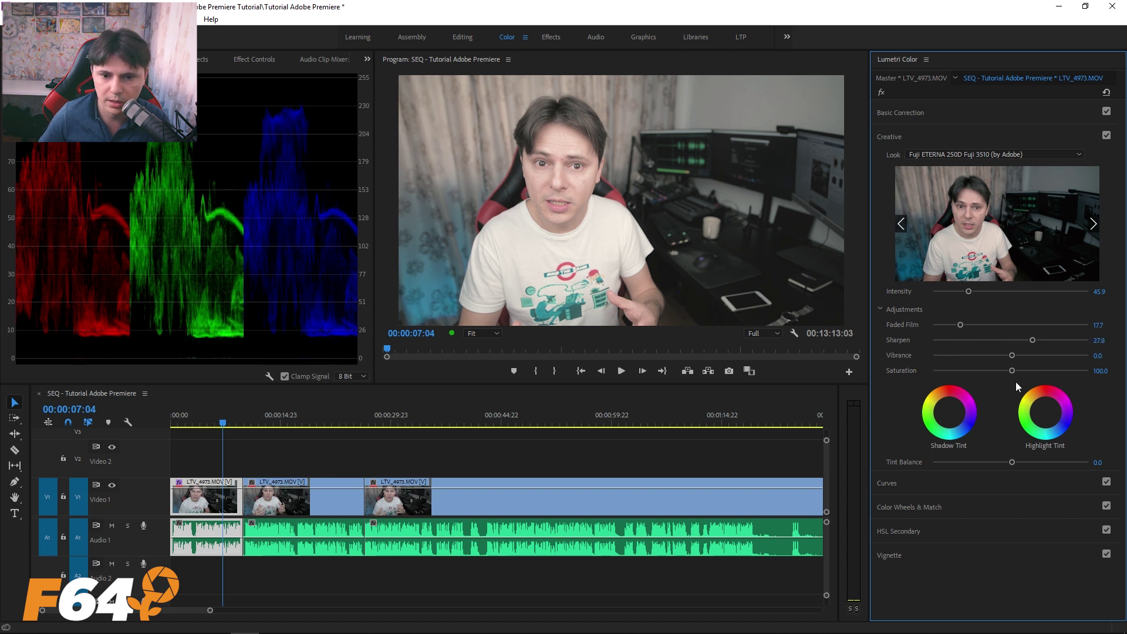
left_click_drag(1012, 355, 1022, 355)
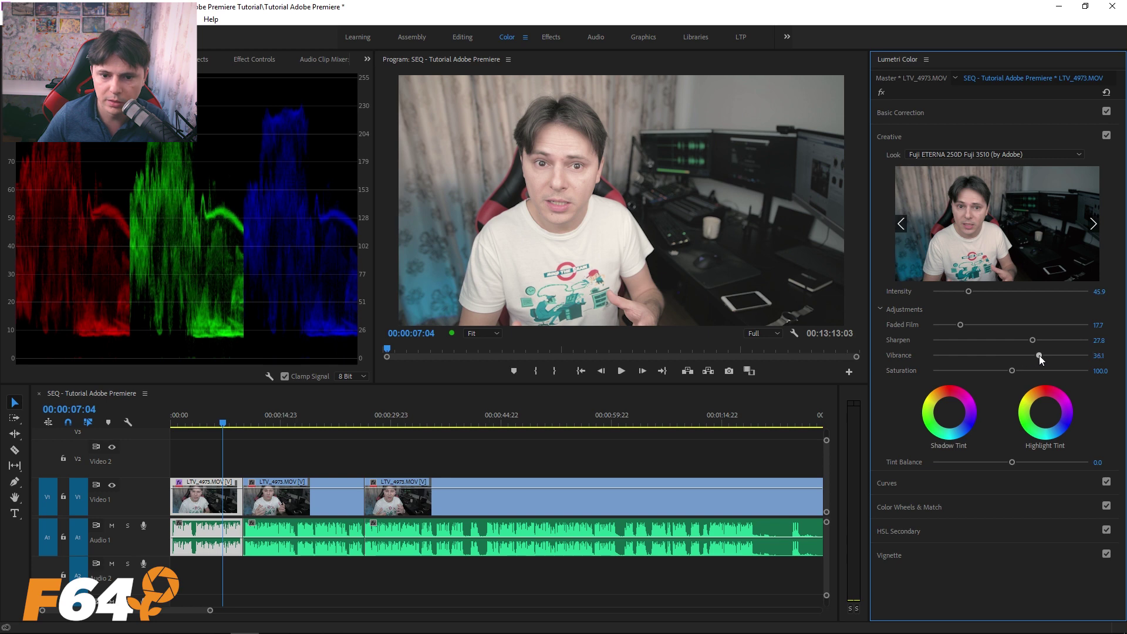
double_click(1017, 355)
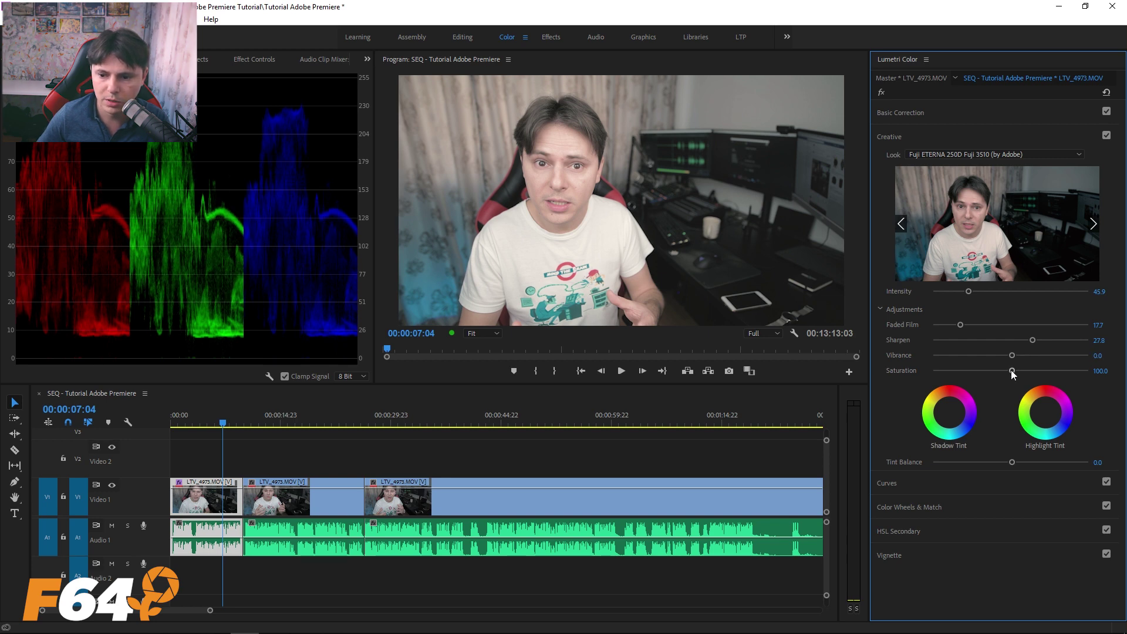
left_click_drag(1012, 368, 1021, 368)
left_click(882, 92)
left_click(881, 92)
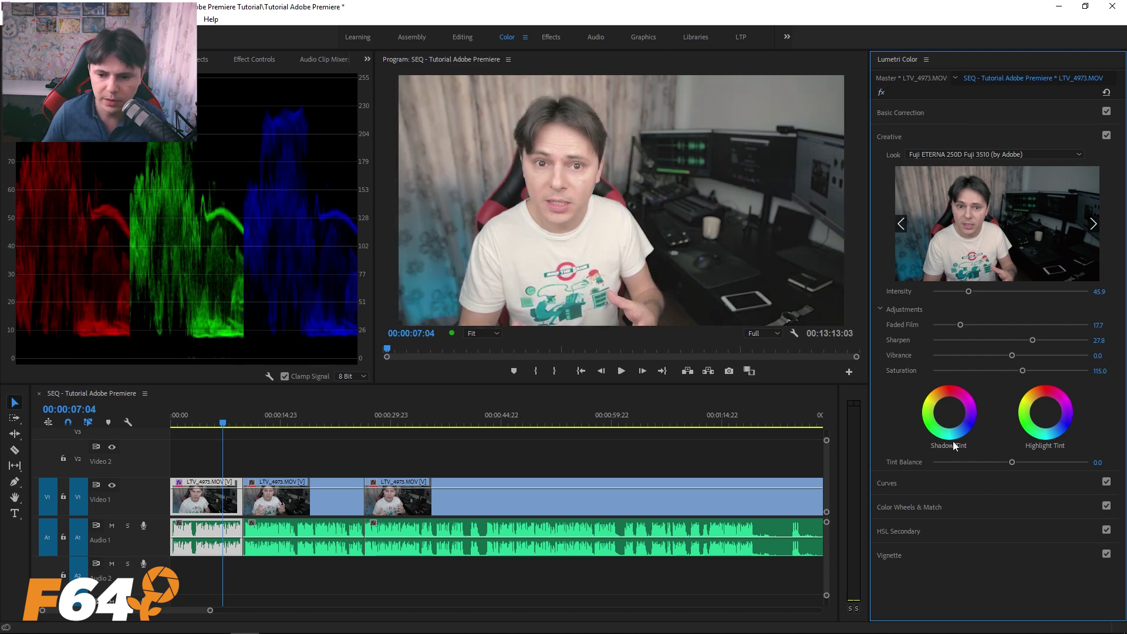
- Try cooler shadow and warmer highlight tints with a shifted tint balance, then reset both tints to neutral
mouse_move(950, 430)
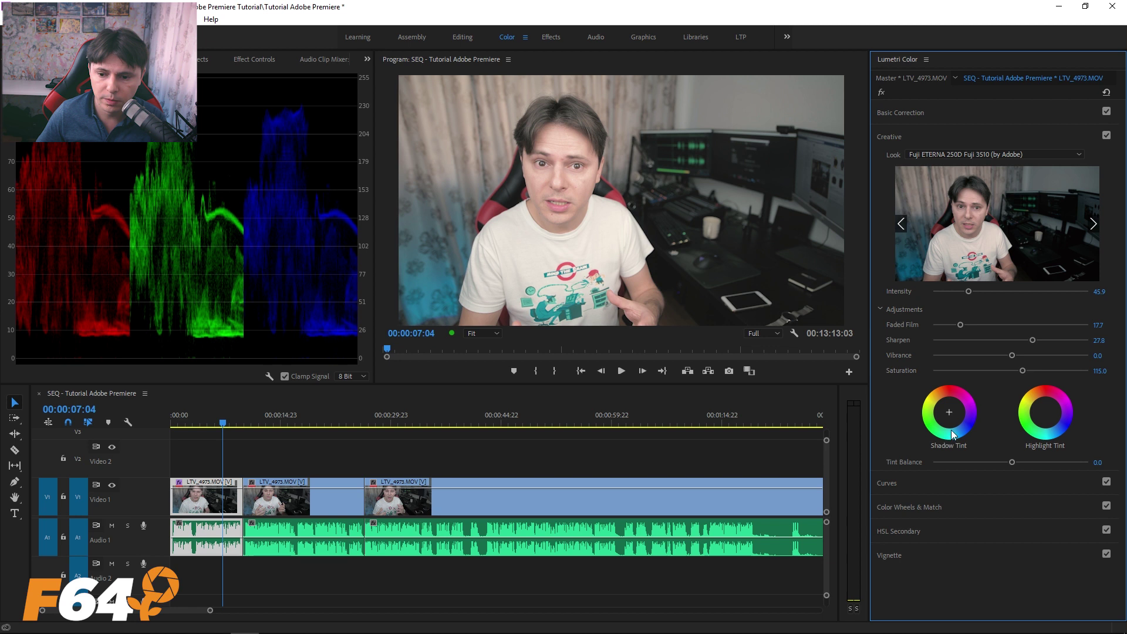
left_click_drag(955, 422, 960, 429)
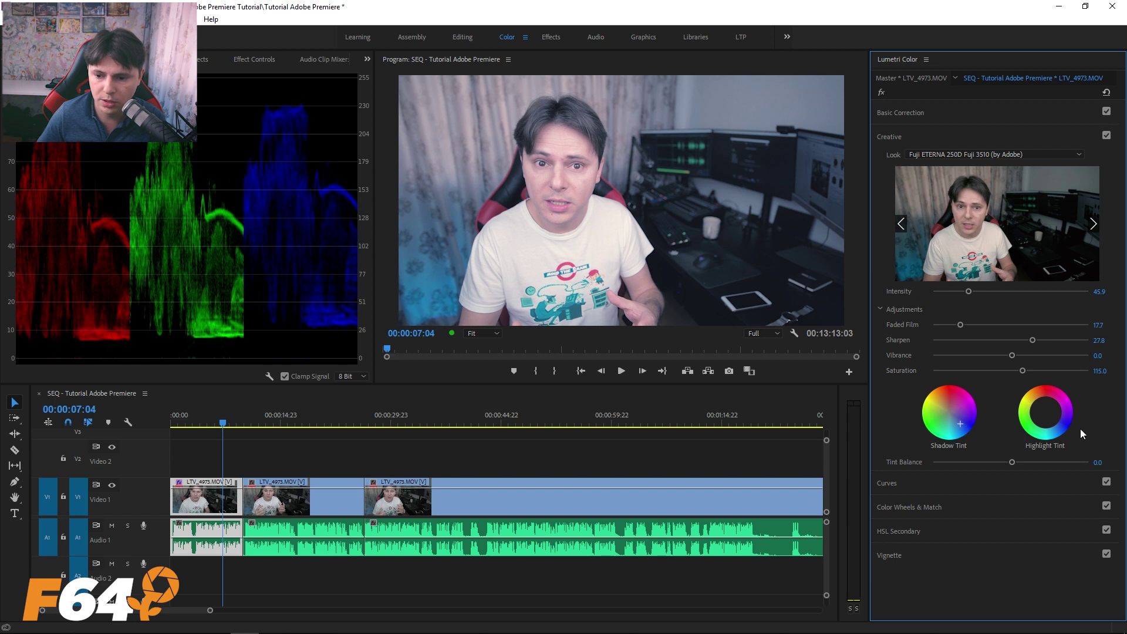
left_click_drag(1041, 395, 1039, 397)
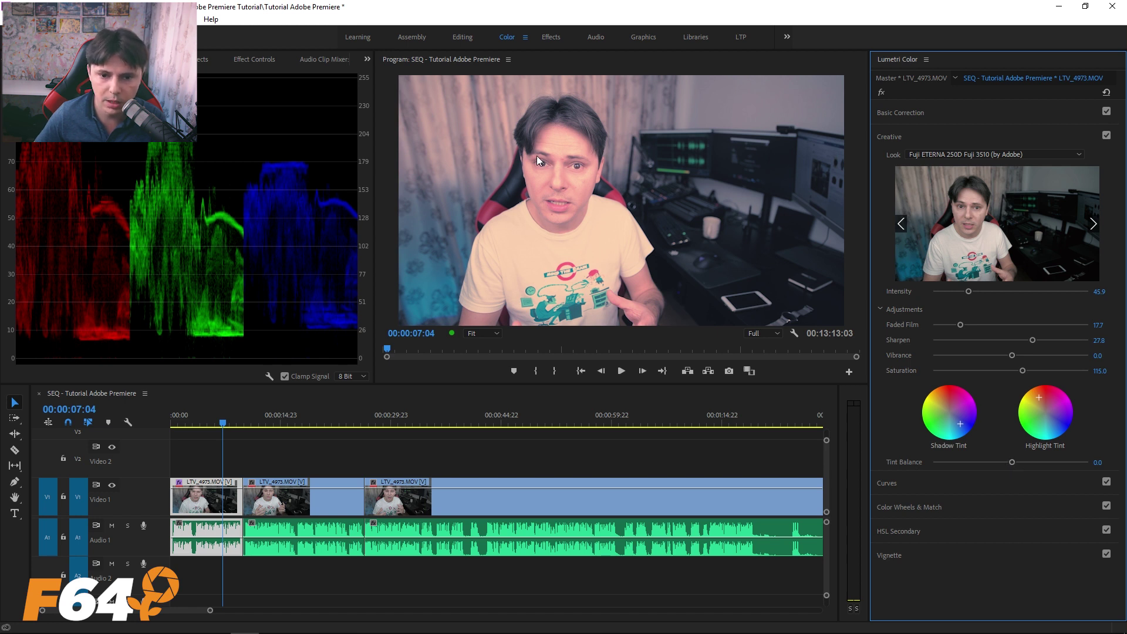
mouse_move(1012, 461)
left_mouse_down()
mouse_move(1077, 470)
mouse_move(1040, 471)
left_mouse_up()
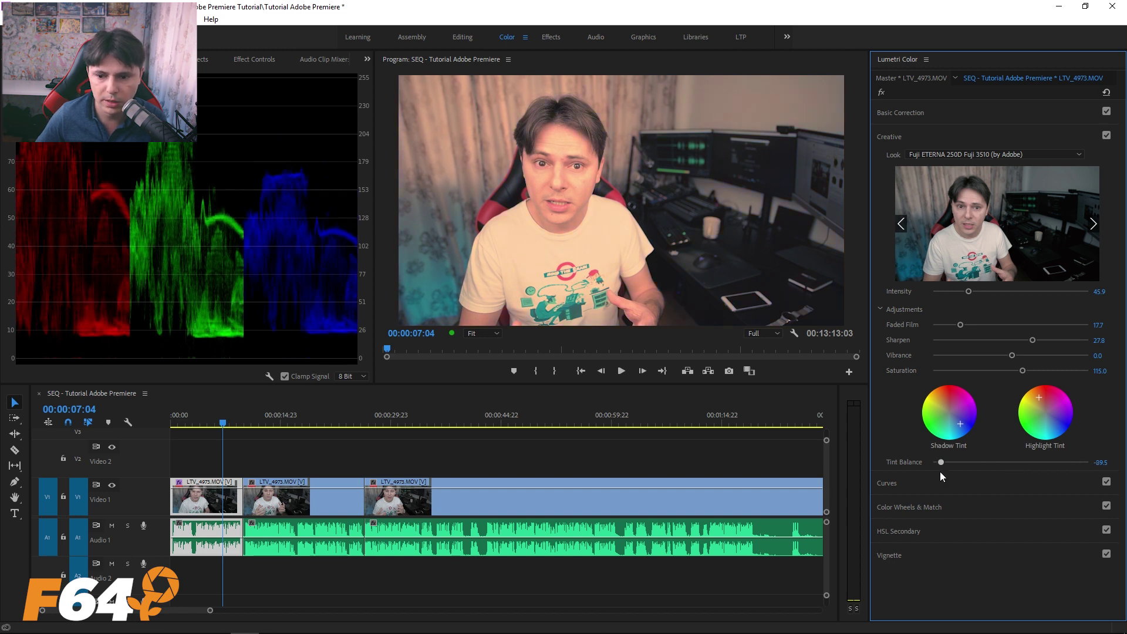
double_click(963, 424)
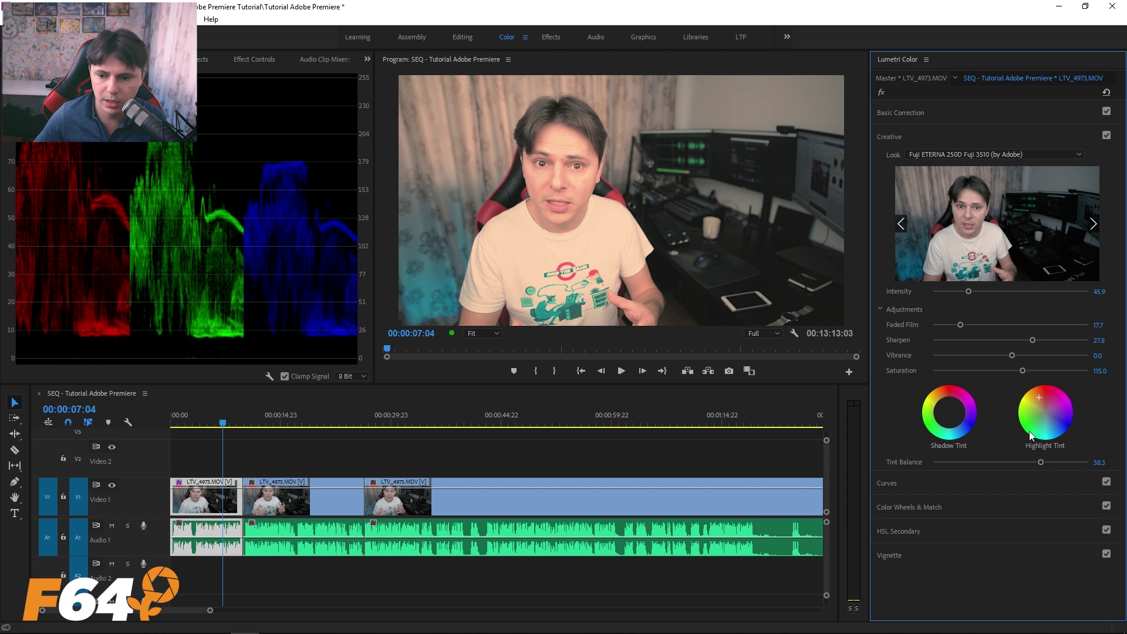
double_click(1039, 400)
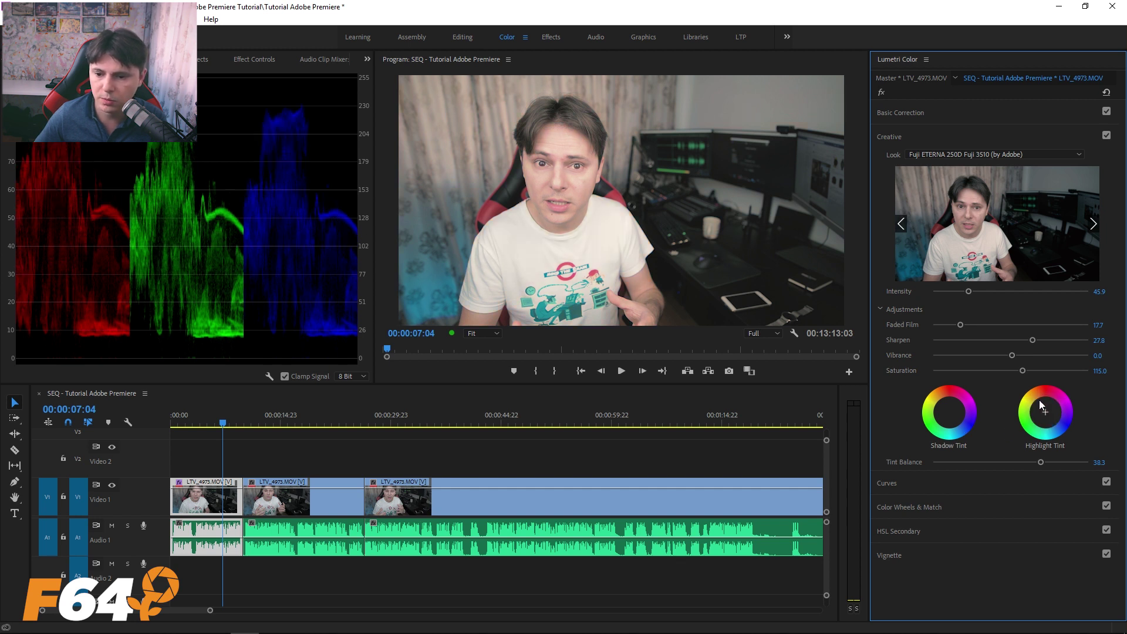
left_click(906, 484)
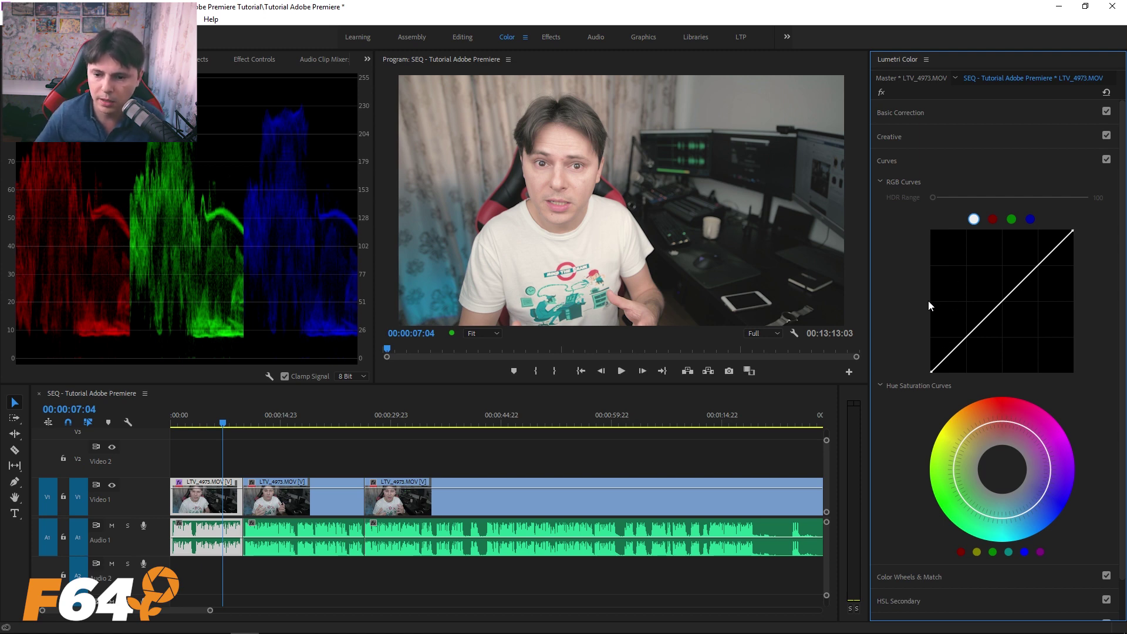
- Try a contrast S-curve, then reset the red channel and master RGB curves to straight lines
left_click_drag(1034, 263, 1033, 259)
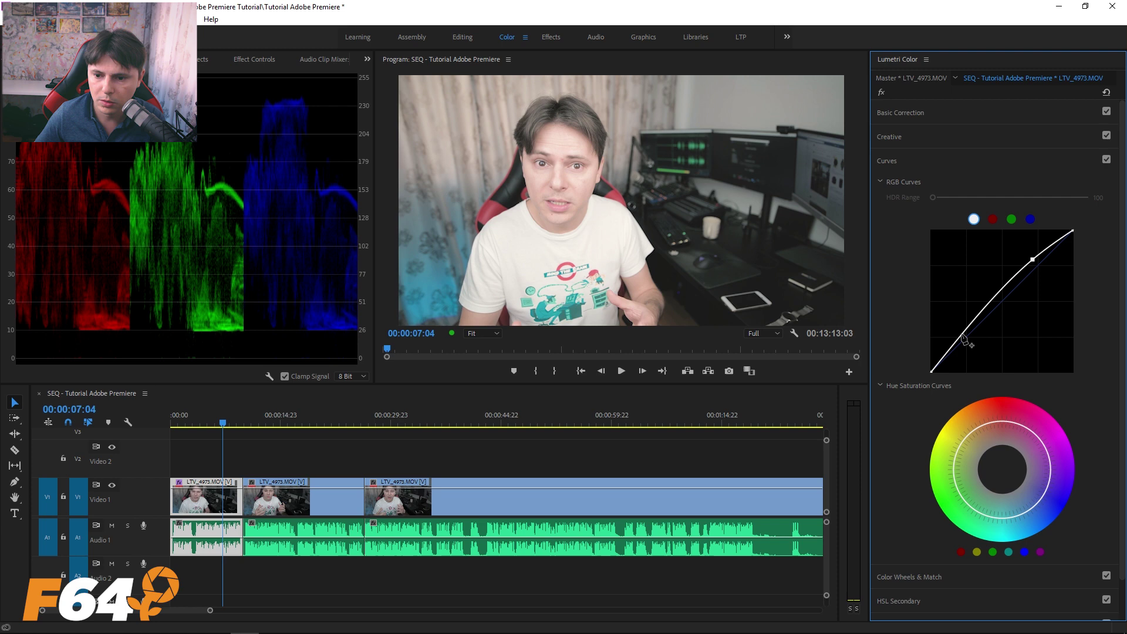
left_click_drag(966, 337, 965, 351)
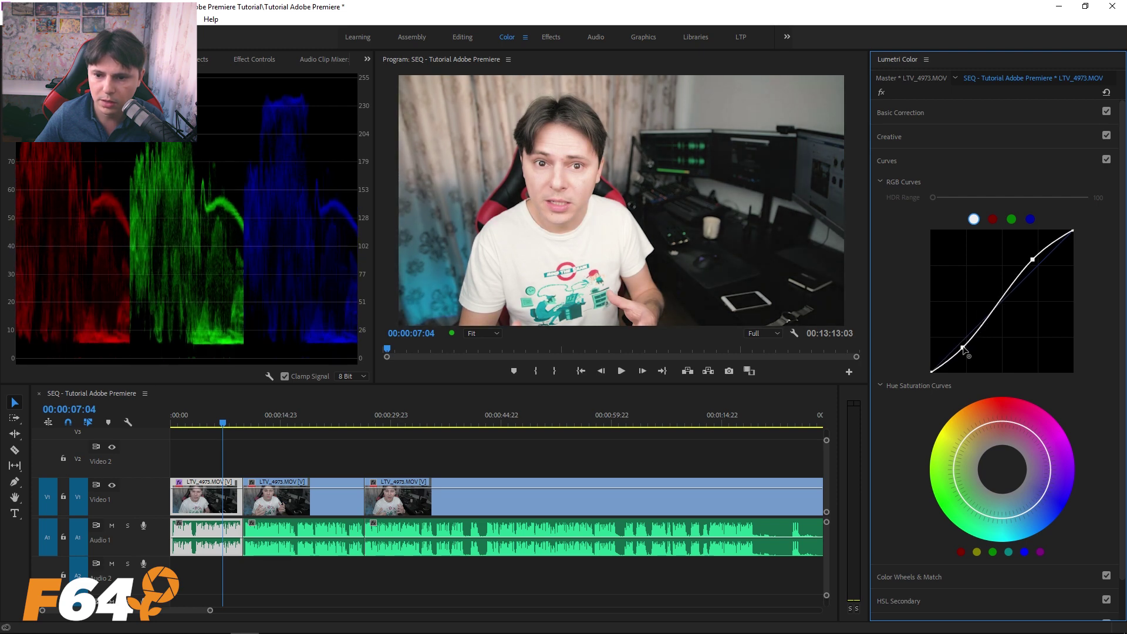
left_click(992, 219)
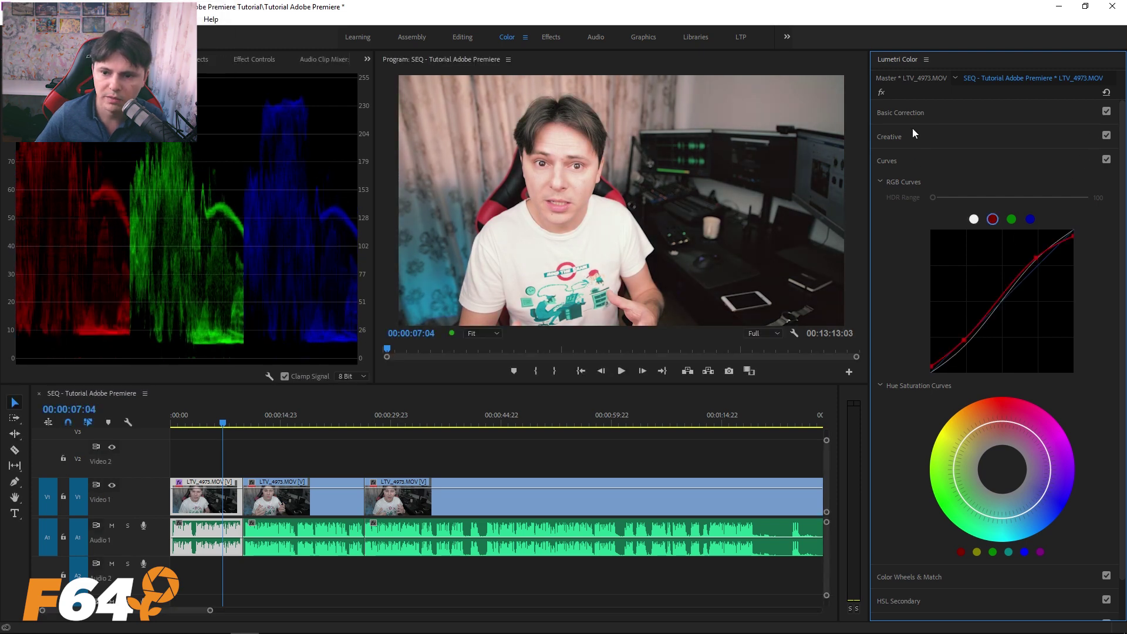
left_click(1106, 160)
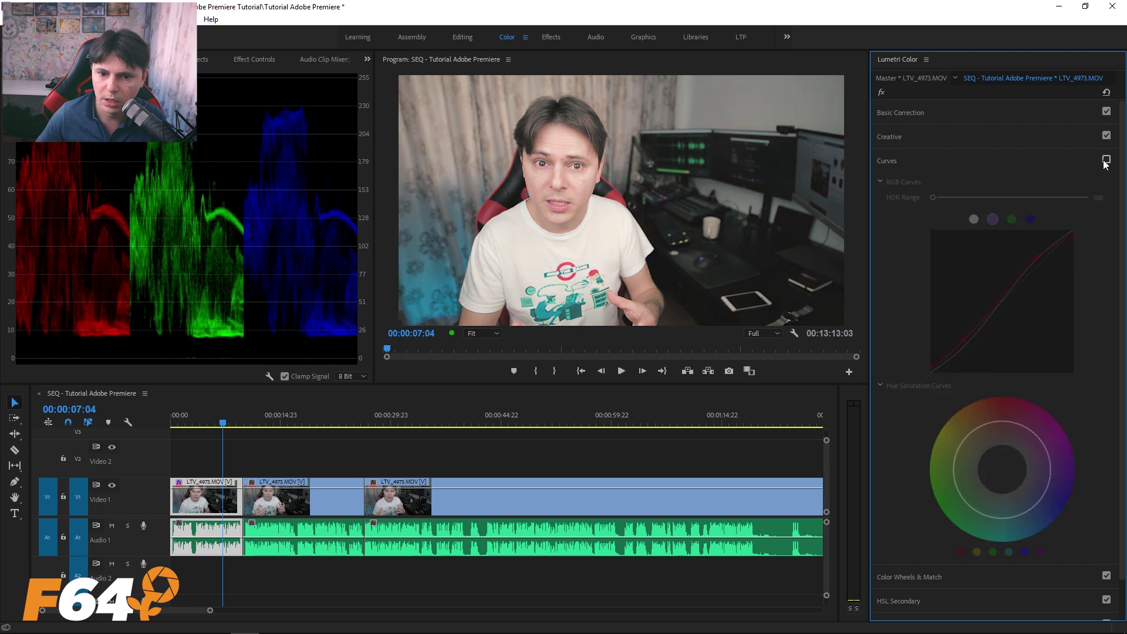
left_click(1106, 160)
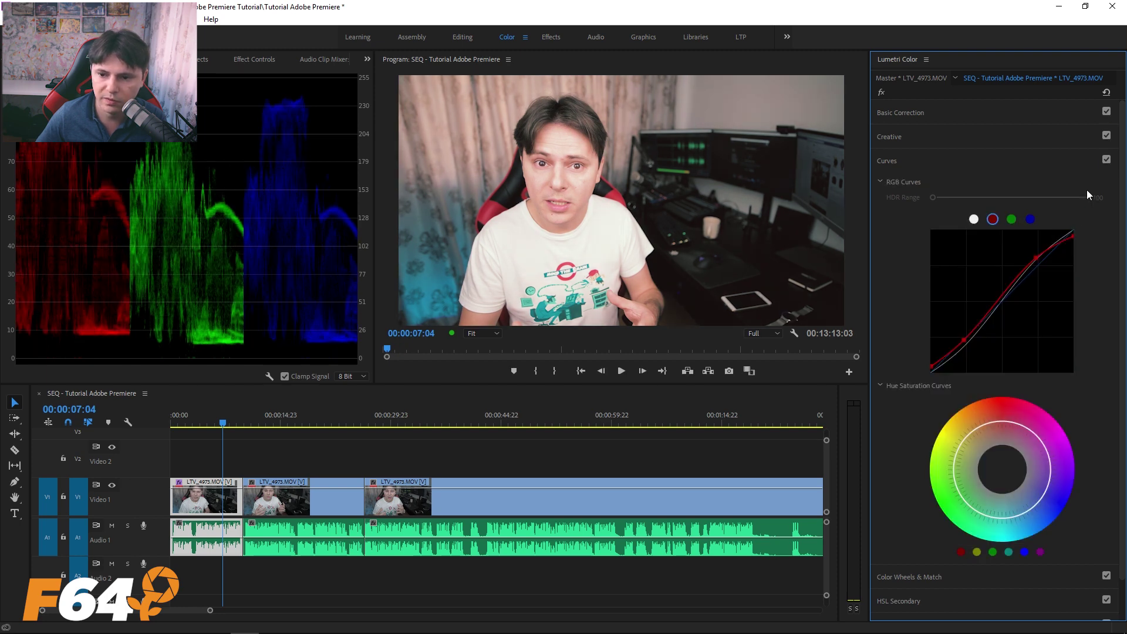
double_click(1021, 353)
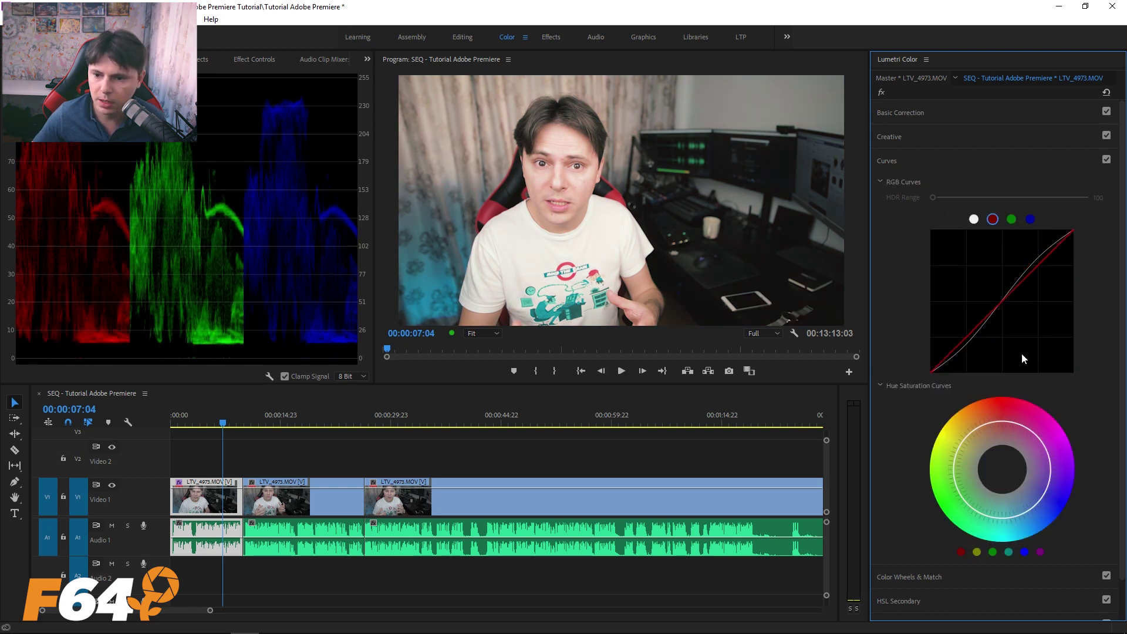
left_click(974, 219)
double_click(991, 298)
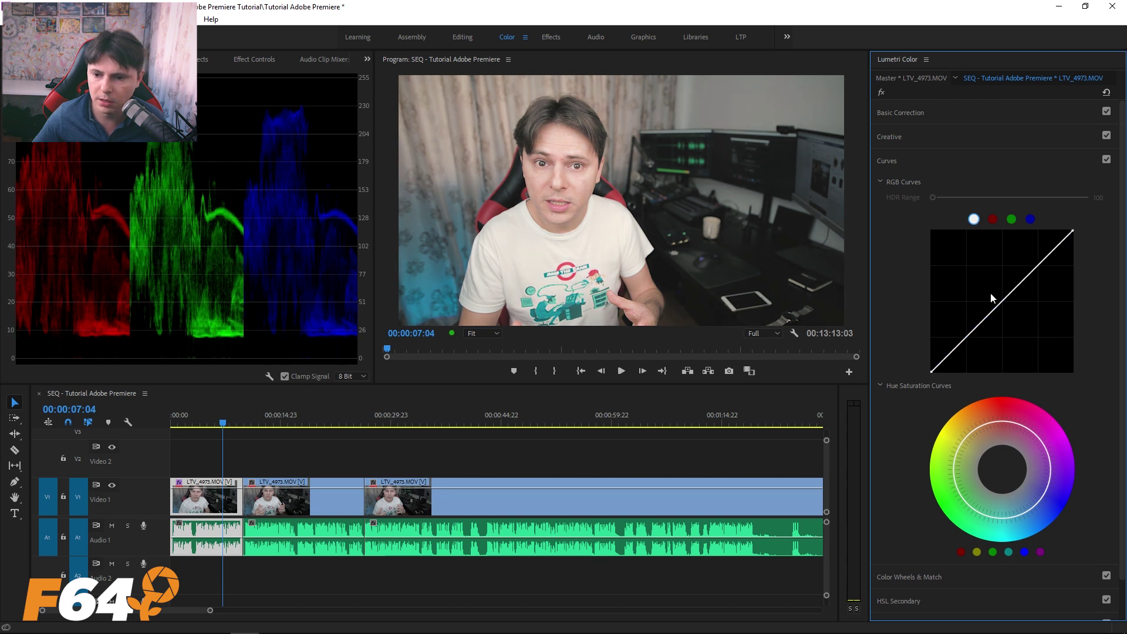
scroll(974, 352, "down", 2)
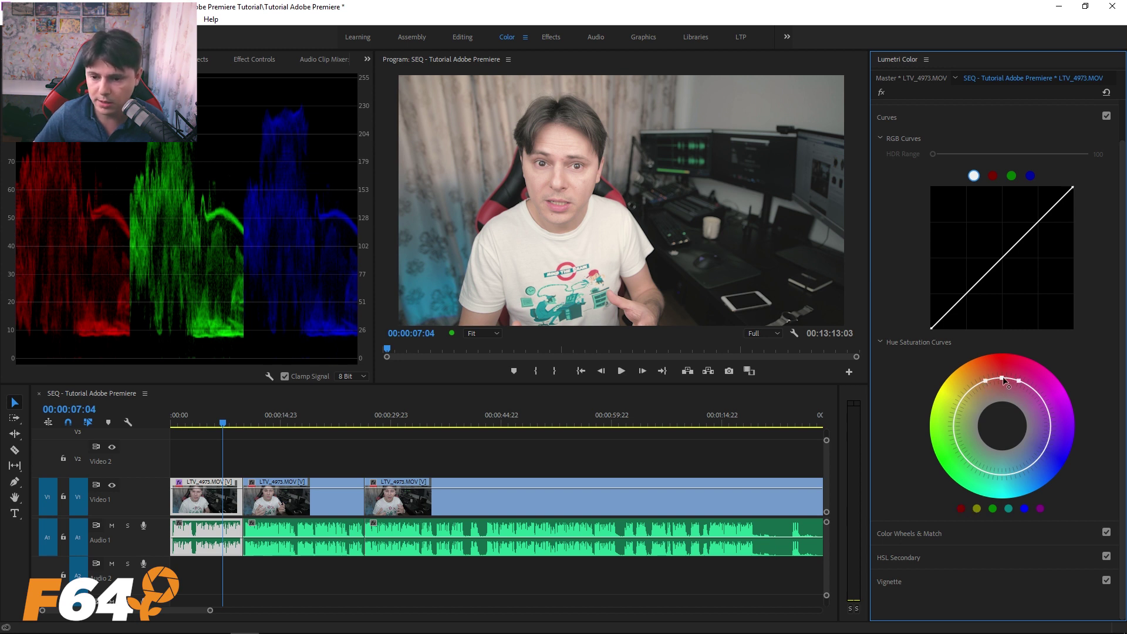
- Raise then lower red saturation on the Hue Saturation curve and collapse the Curves section
left_click_drag(1001, 378, 1002, 355)
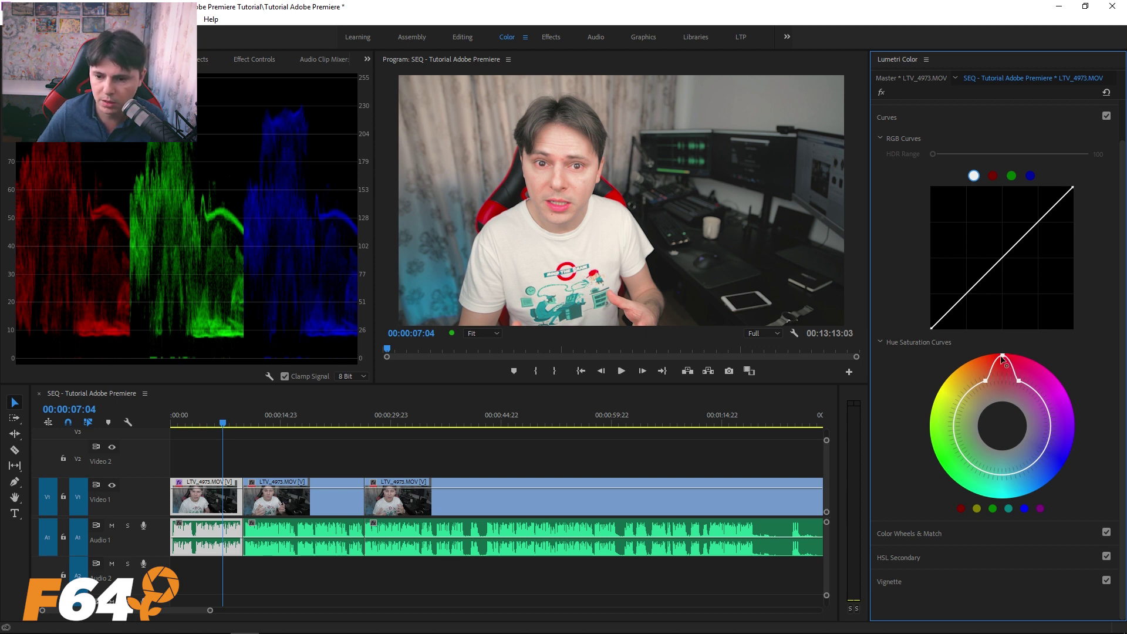
mouse_move(1003, 356)
left_mouse_down()
mouse_move(1001, 403)
mouse_move(1001, 382)
left_mouse_up()
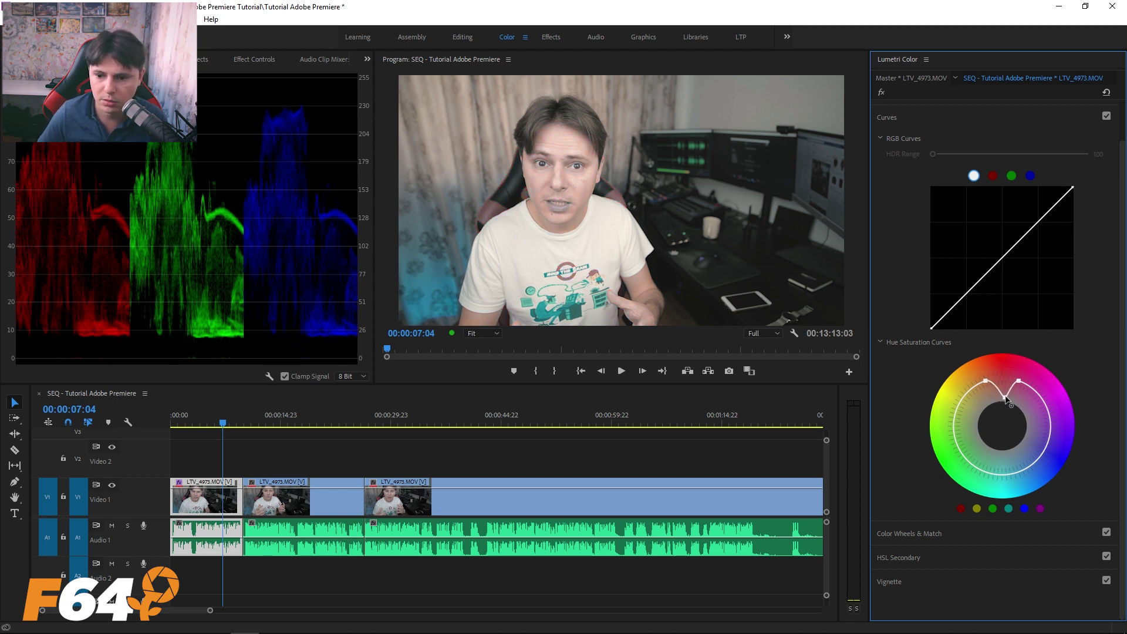
left_click(894, 116)
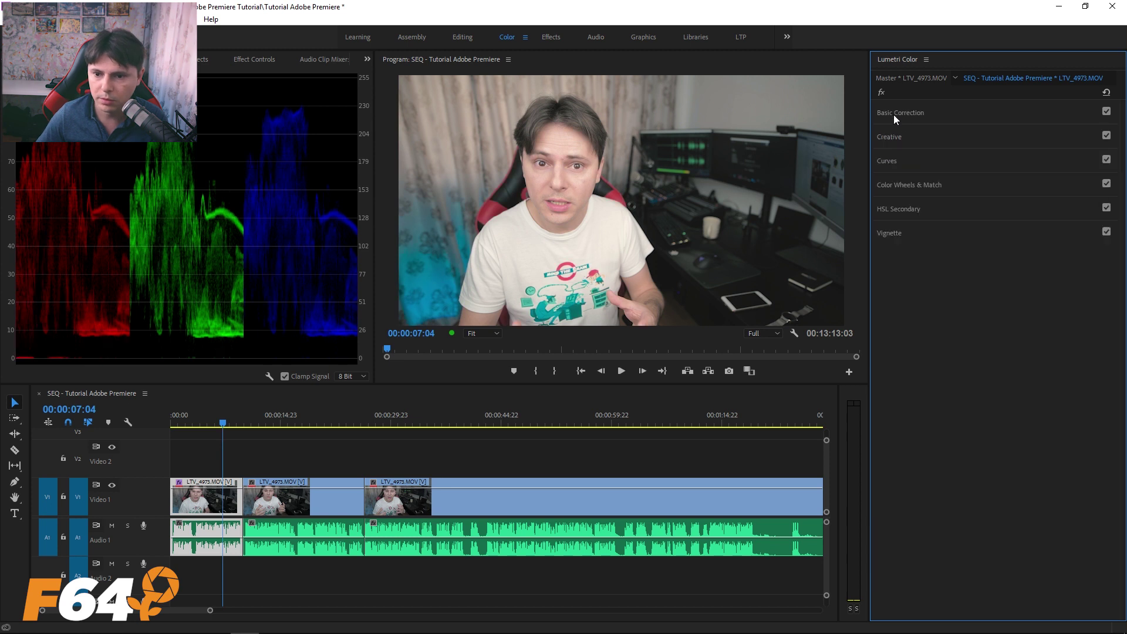
- Tint shadows blue, midtones red and highlights magenta, darken the shadows, then reset the shadow and midtone tints
left_click(902, 187)
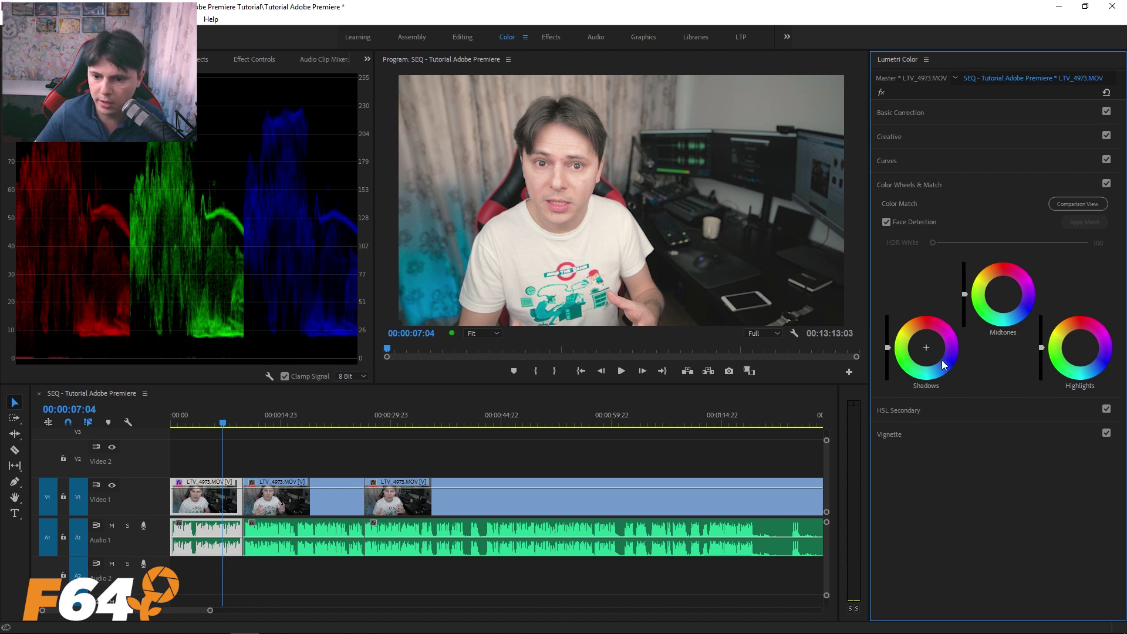
left_click_drag(926, 348, 938, 357)
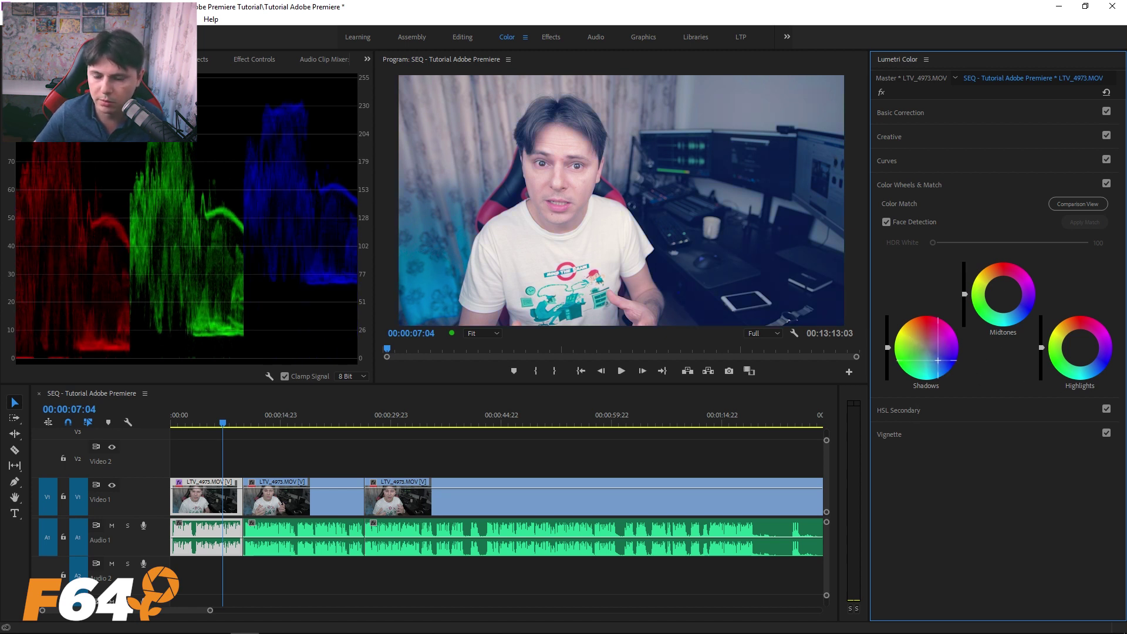
left_click_drag(1005, 272, 996, 264)
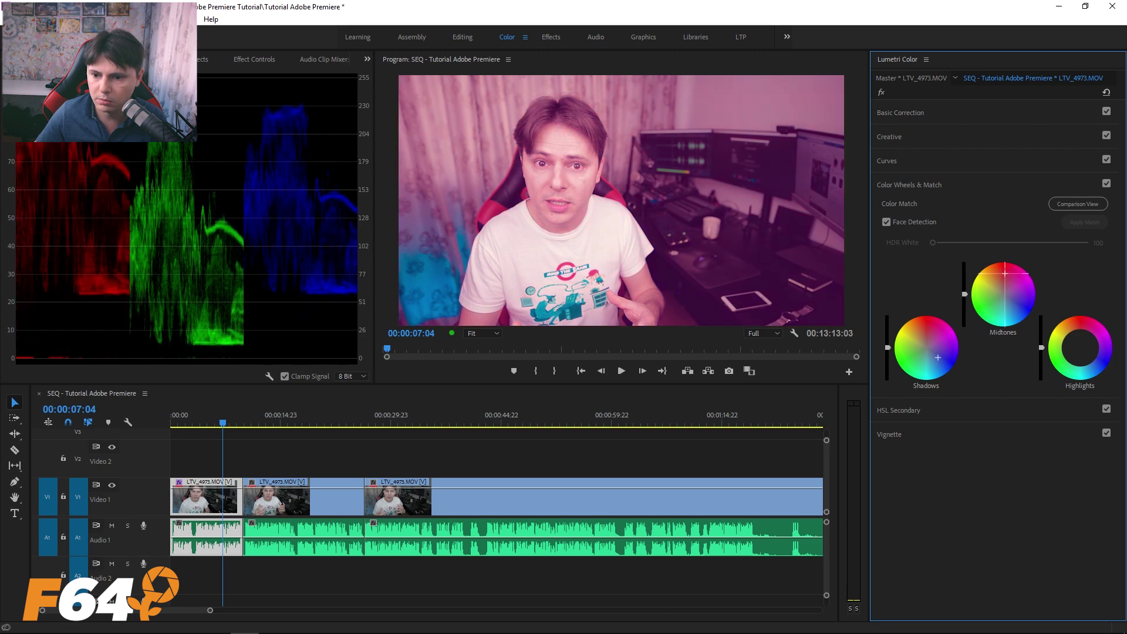
mouse_move(1080, 348)
left_mouse_down()
mouse_move(1095, 341)
mouse_move(1088, 347)
left_mouse_up()
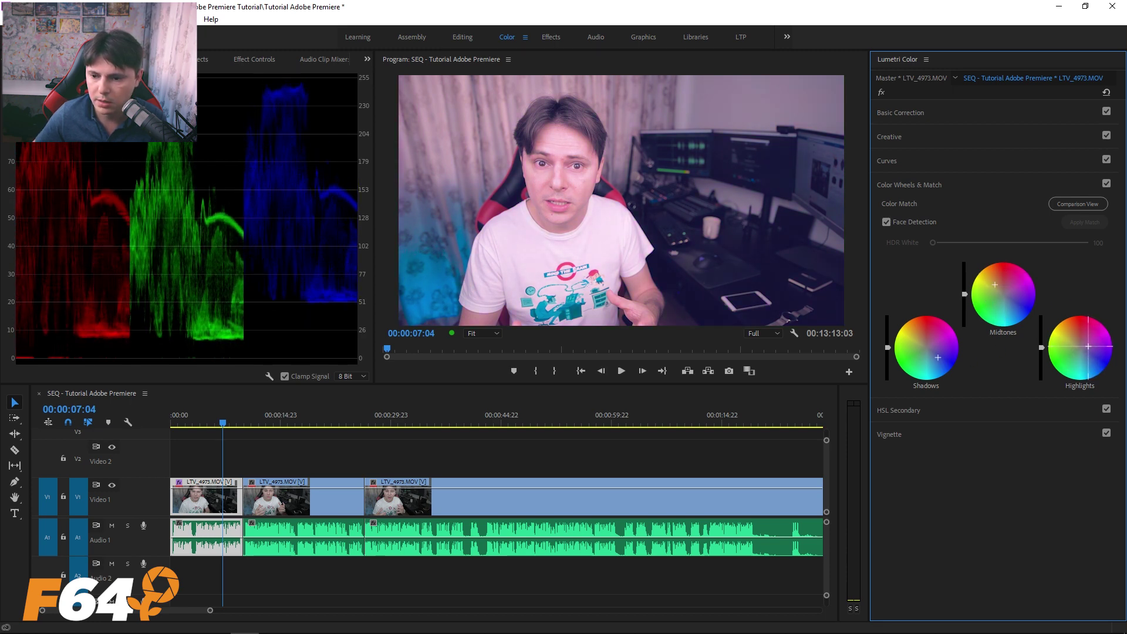
left_click_drag(887, 348, 887, 353)
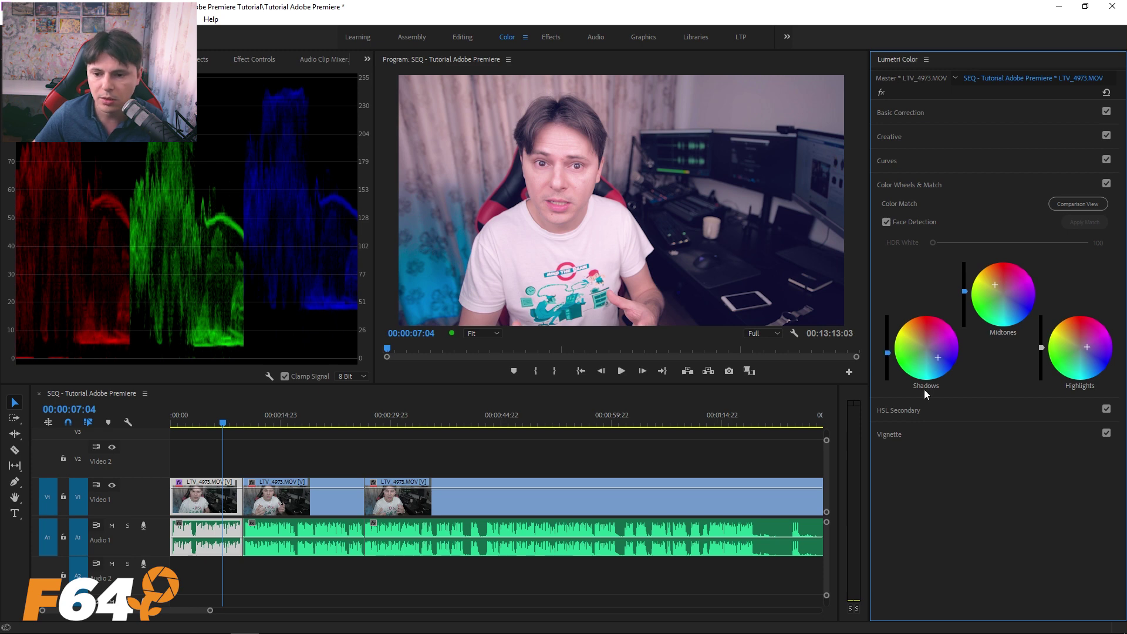
double_click(919, 345)
double_click(1006, 284)
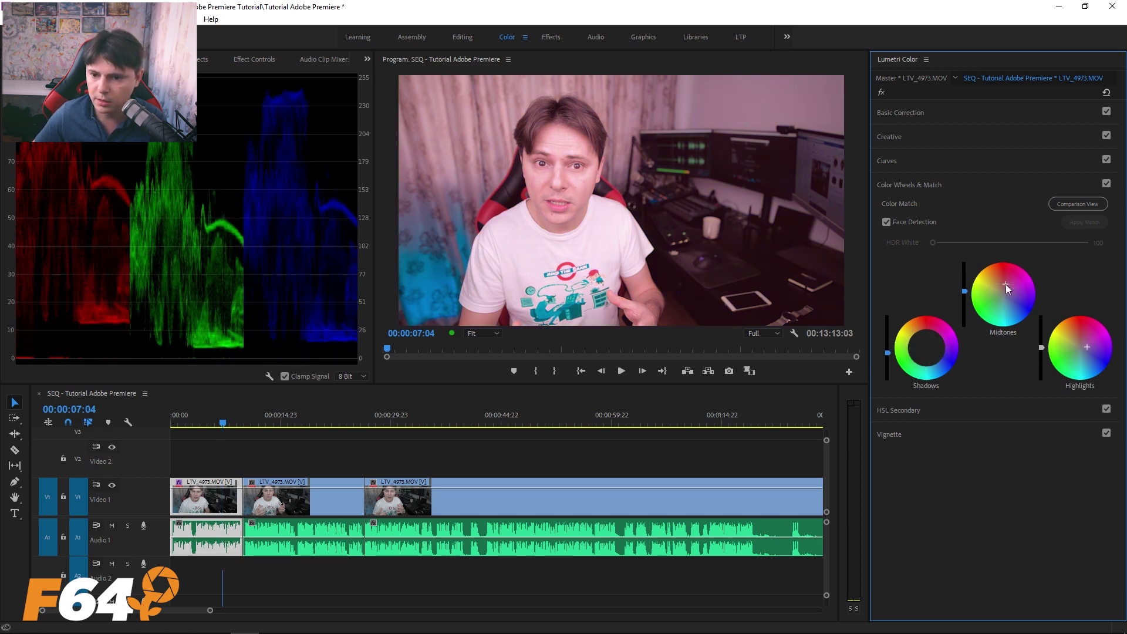
left_click(906, 410)
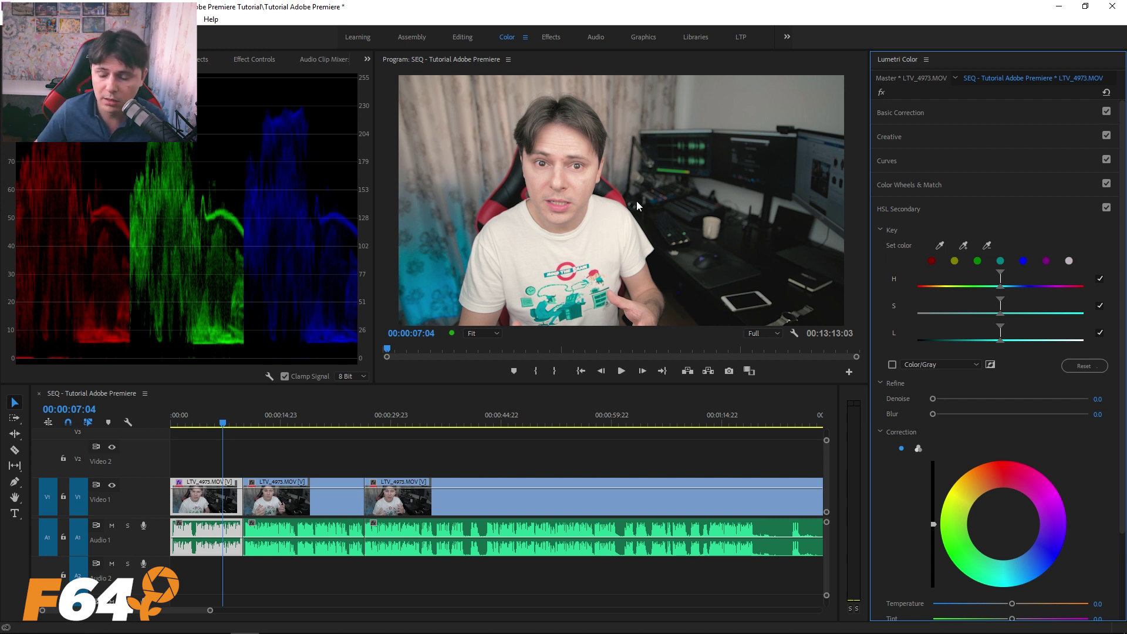
- Key the reds with the red swatch and narrow the key's lightness range
left_click(931, 261)
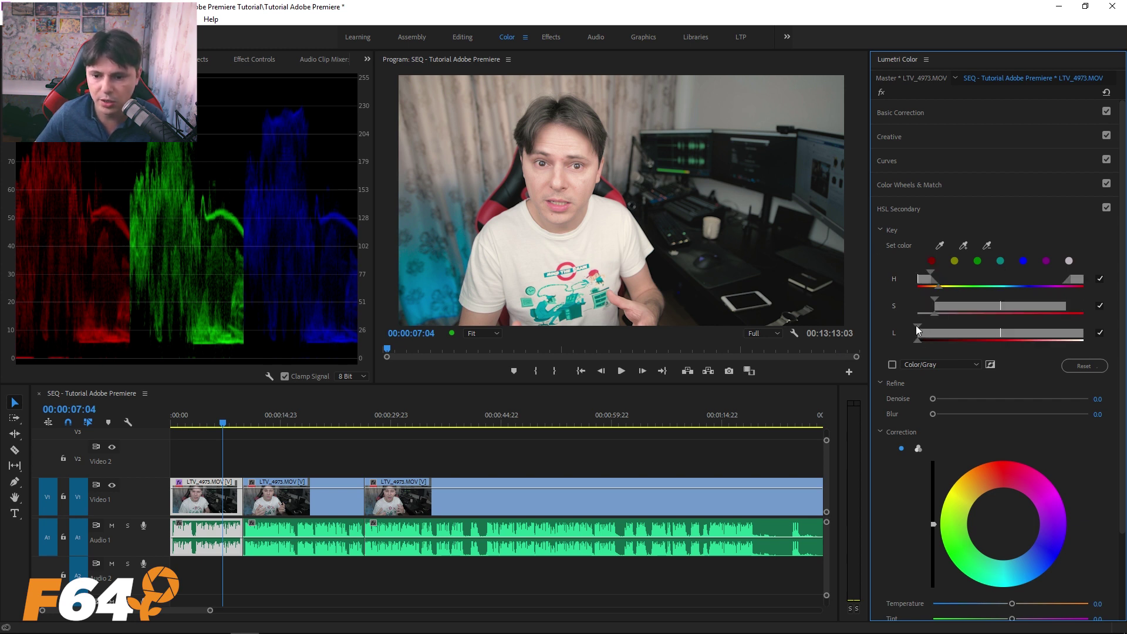
left_click_drag(918, 326, 963, 326)
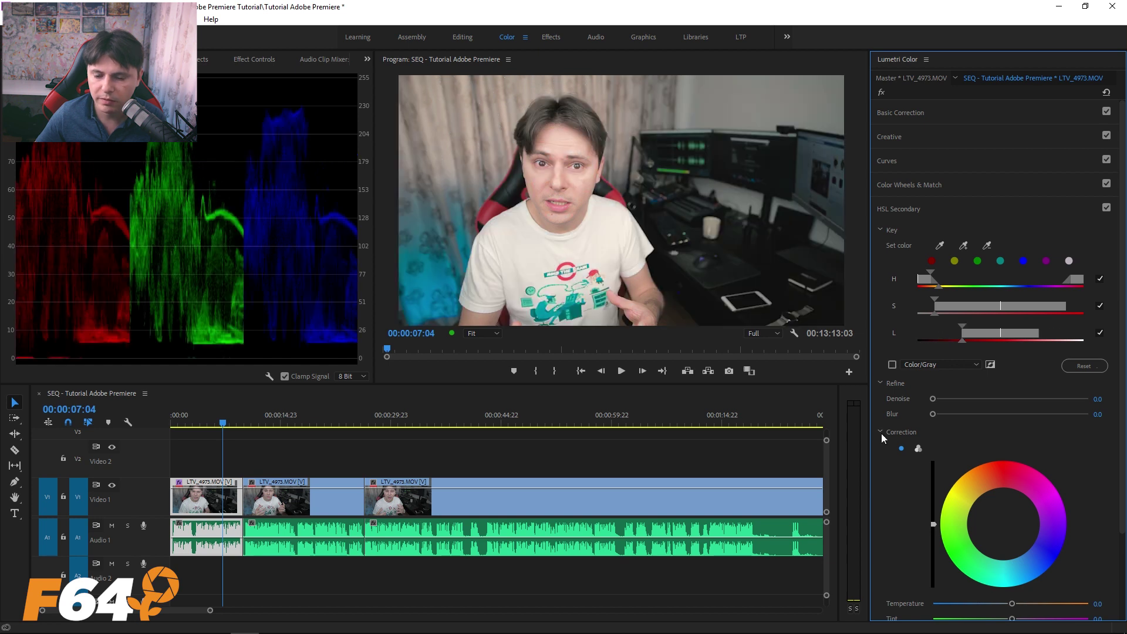
left_click(880, 432)
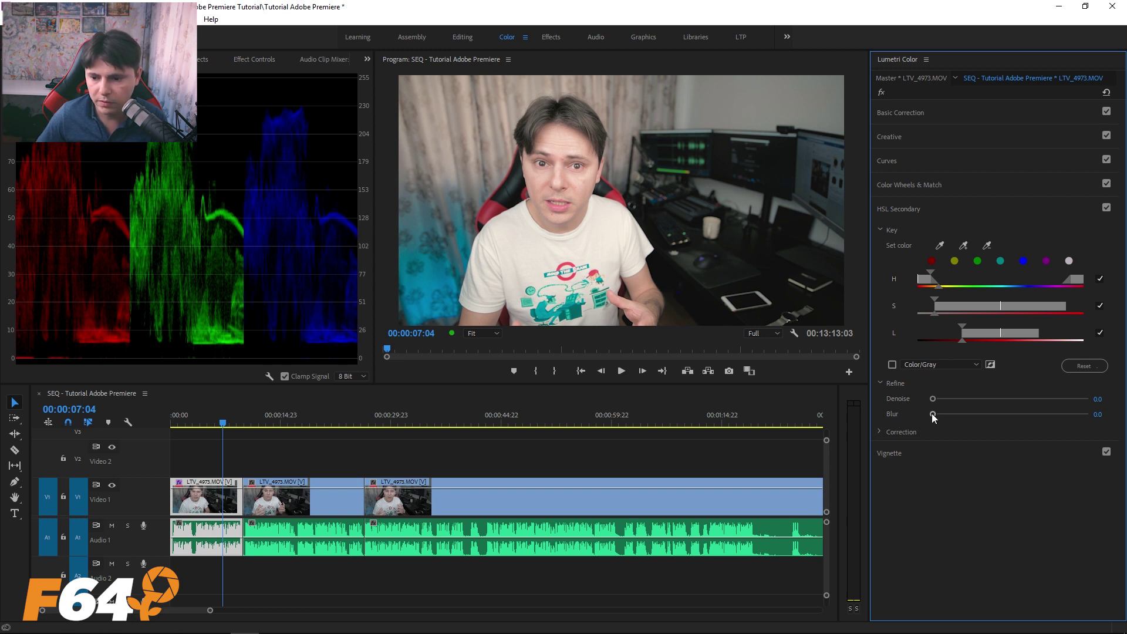
left_click(879, 432)
scroll(984, 419, "down", 3)
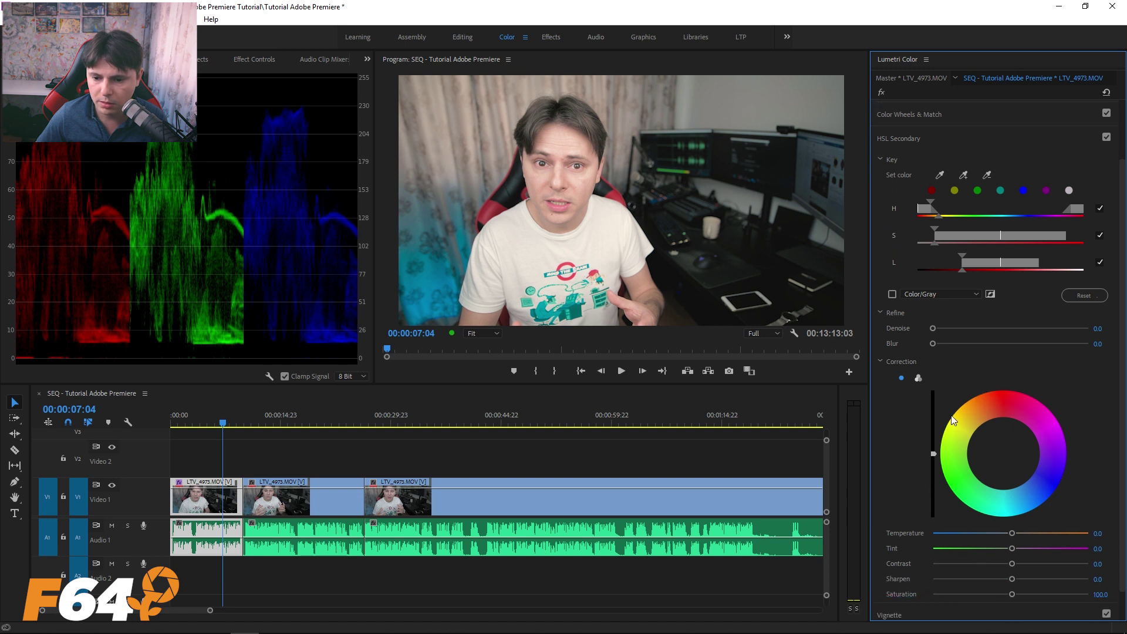
scroll(939, 417, "down", 1)
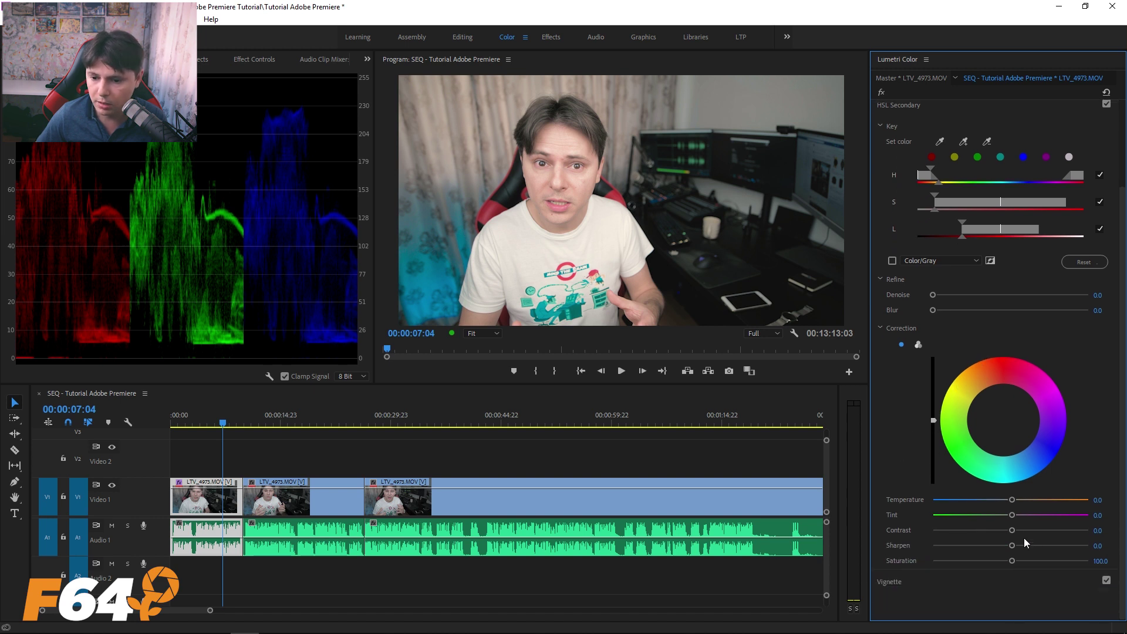
- Set the keyed reds' Temperature to -100 and tint them toward magenta, comparing with the effect off
left_click_drag(1011, 499, 926, 502)
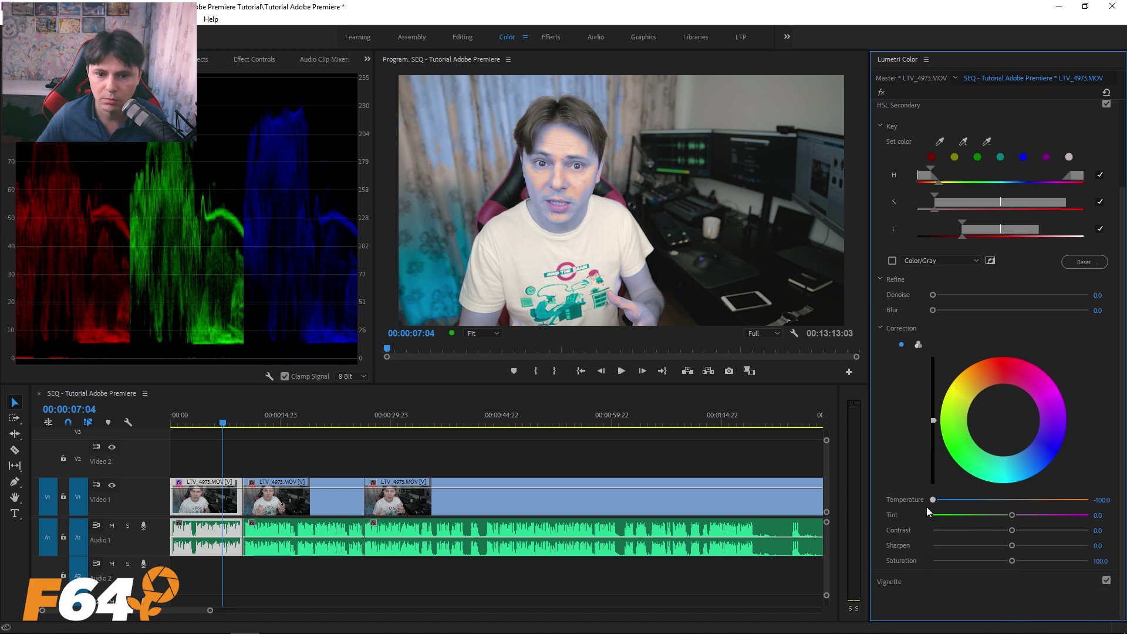
mouse_move(1011, 515)
left_mouse_down()
mouse_move(1069, 514)
mouse_move(1056, 505)
left_mouse_up()
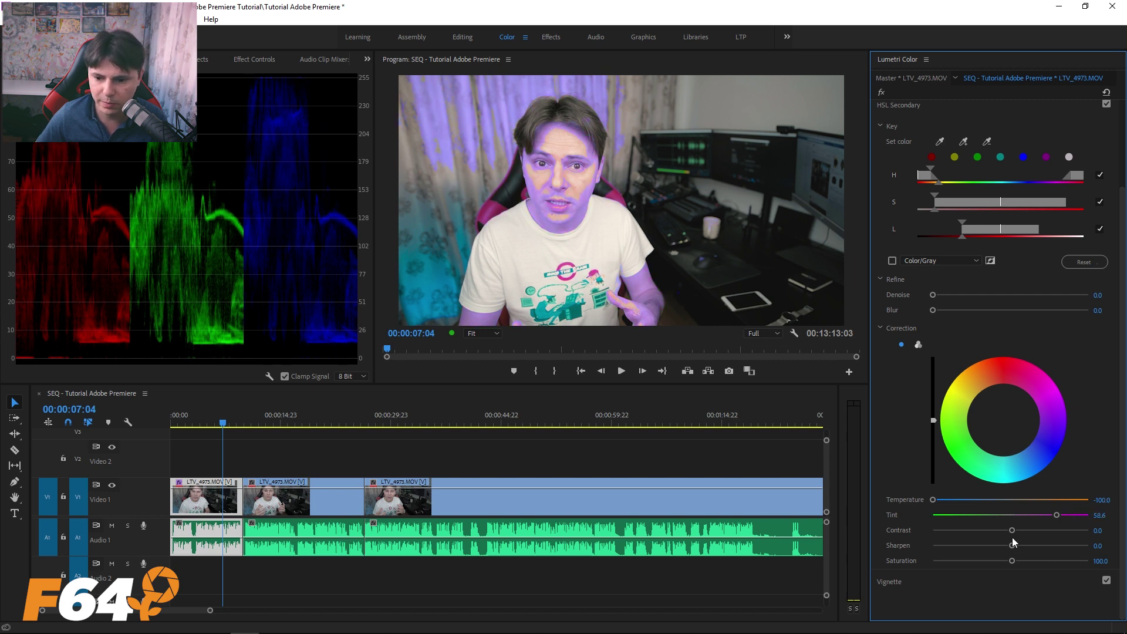
left_click(1107, 105)
left_click(1107, 105)
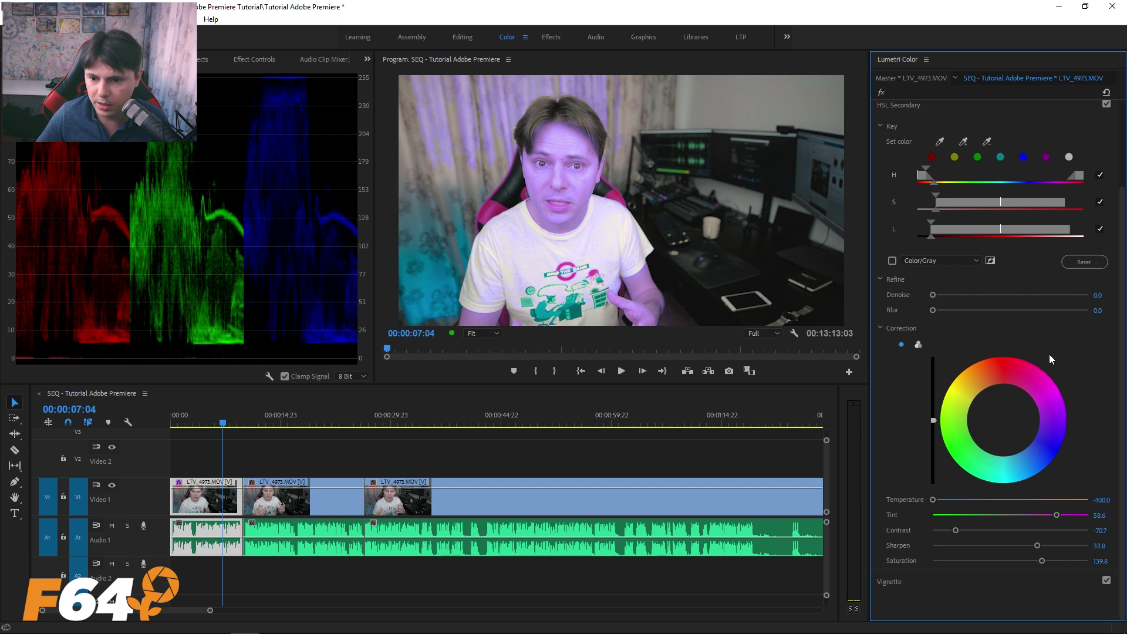
- Refine the key with Blur 14.0 and Denoise 70.3, then switch HSL Secondary off
left_click_drag(959, 310, 960, 318)
left_click_drag(992, 319, 1002, 321)
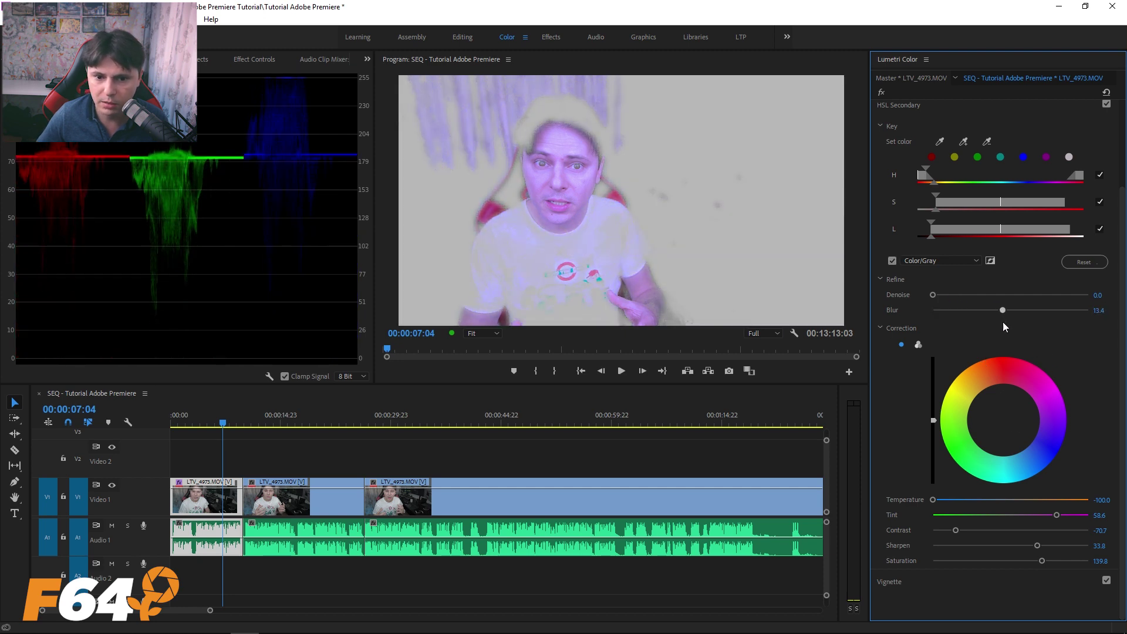
left_click_drag(942, 295, 1012, 296)
scroll(1042, 298, "up", 3)
left_click(1106, 208)
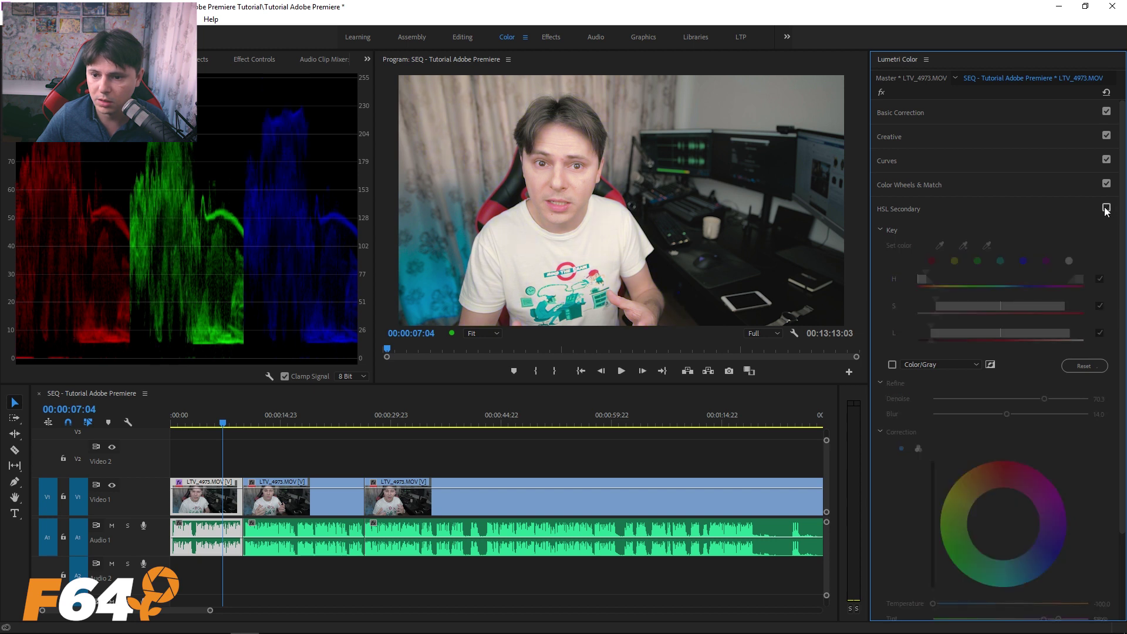
- Turn HSL Secondary back on and collapse its settings
left_click(1106, 209)
left_click(898, 209)
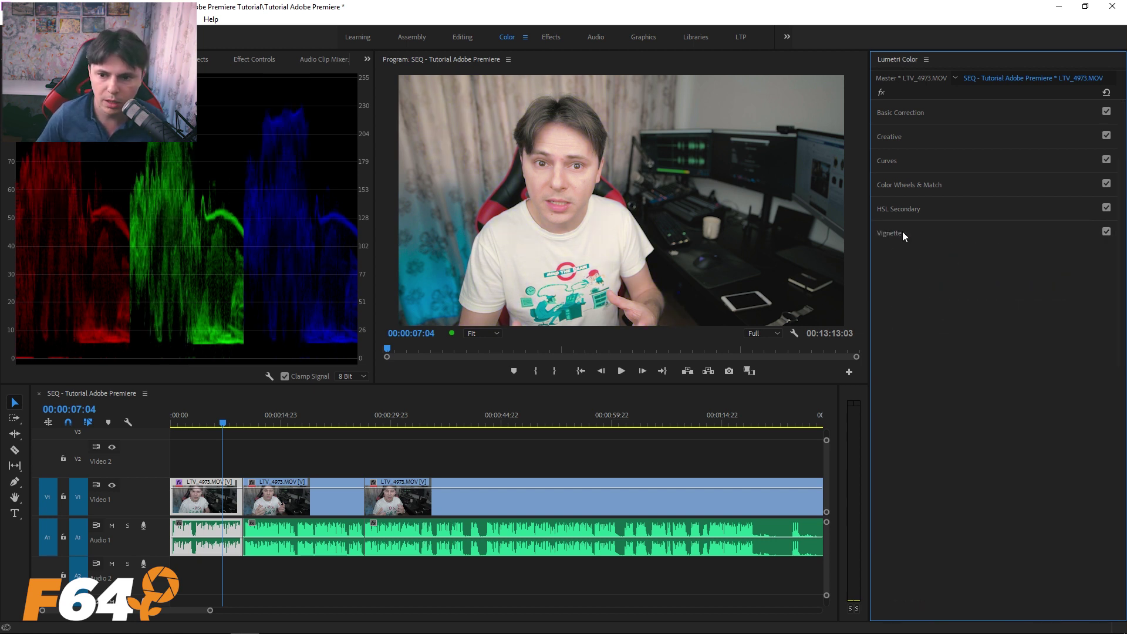
left_click(902, 232)
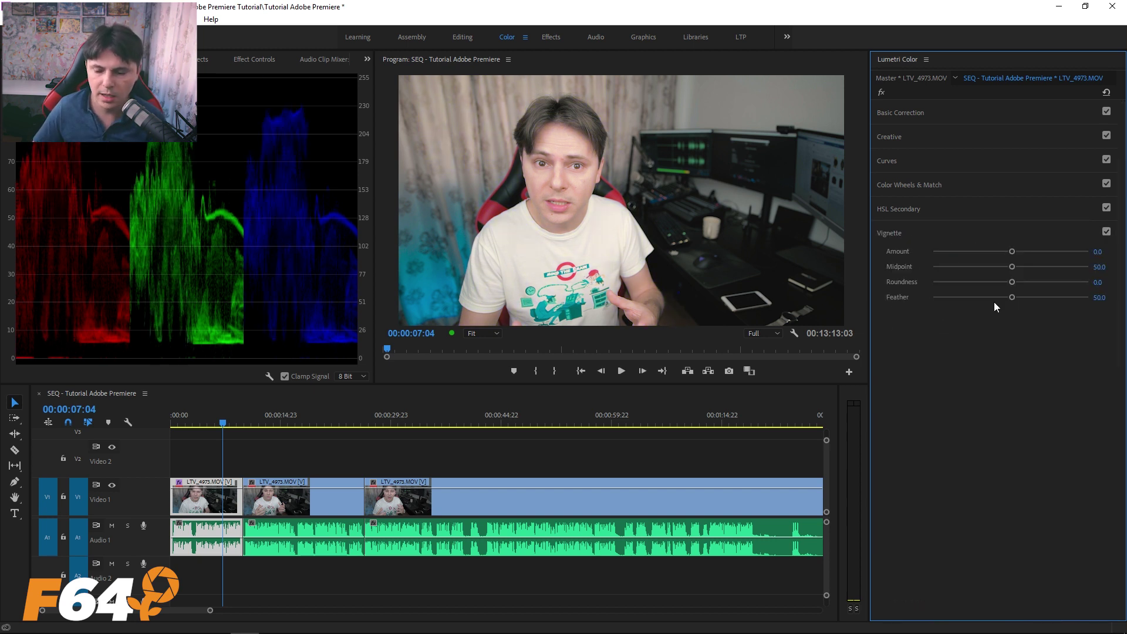
- Set the vignette to Amount -0.6, Midpoint 65.8, Roundness -36.8 and Feather 45.9, toggling it to compare
left_click_drag(1011, 251, 959, 251)
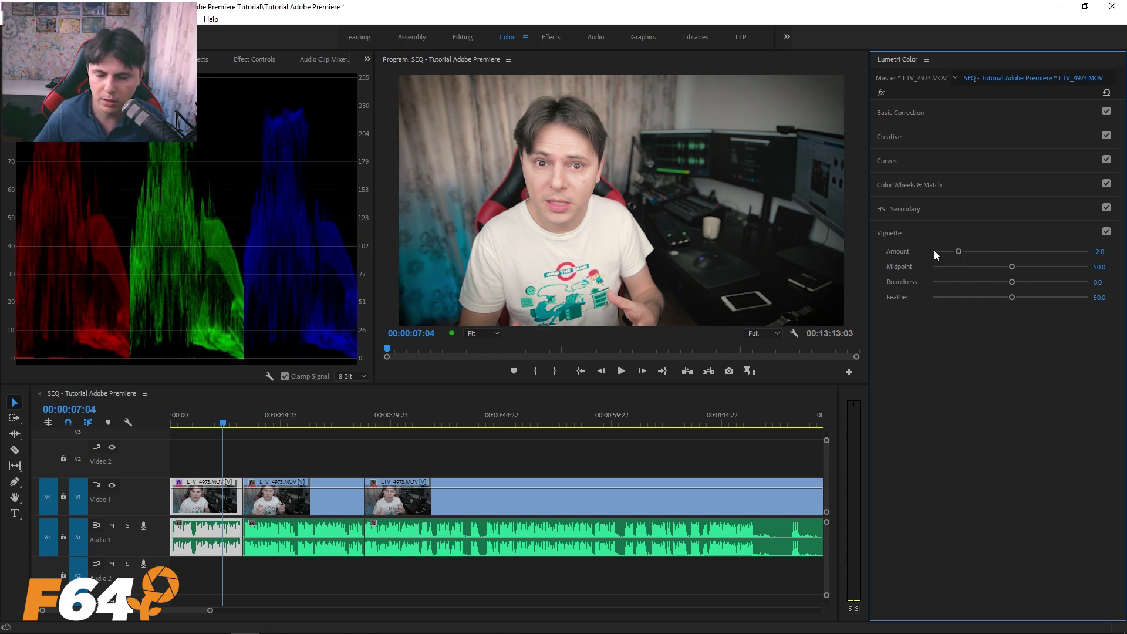
left_click_drag(1010, 297, 912, 296)
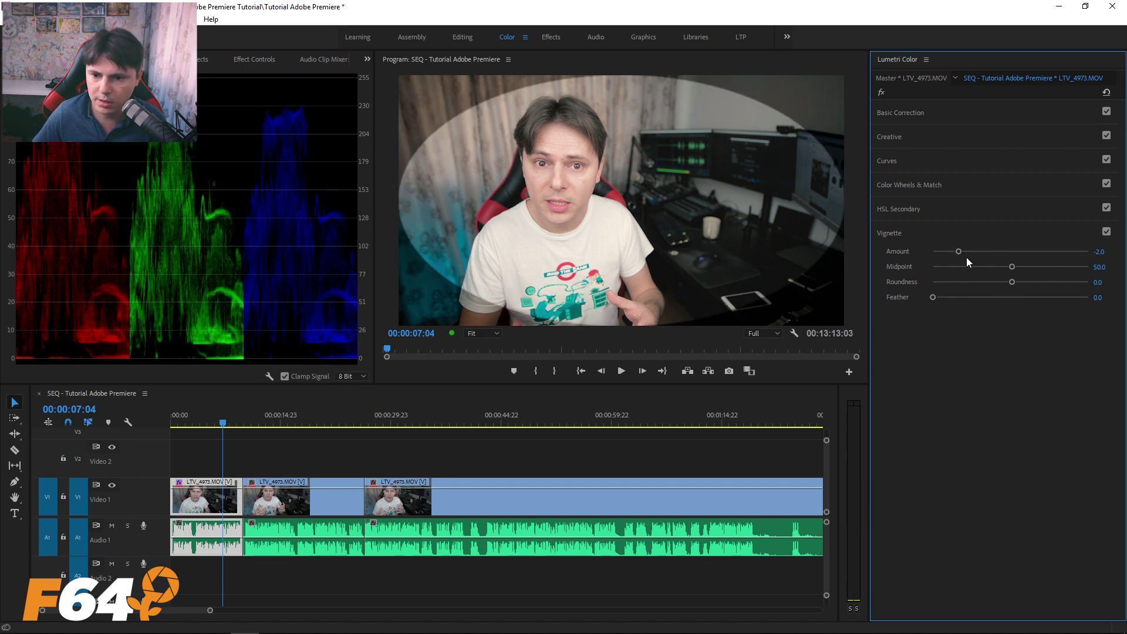
left_click_drag(970, 262, 1075, 258)
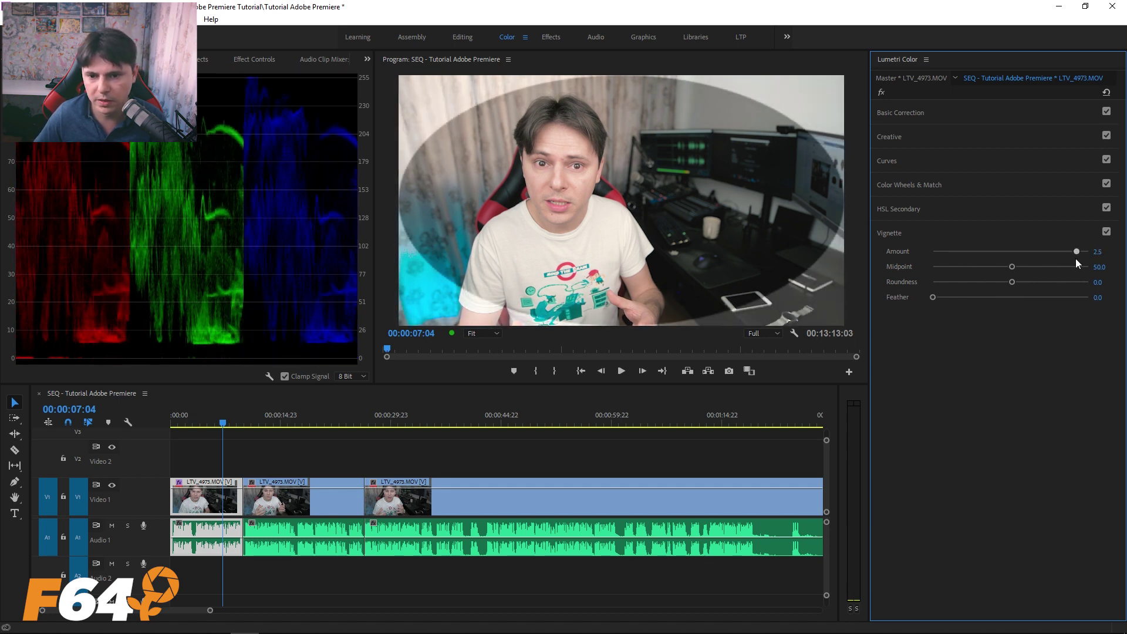
left_click_drag(1075, 258, 994, 263)
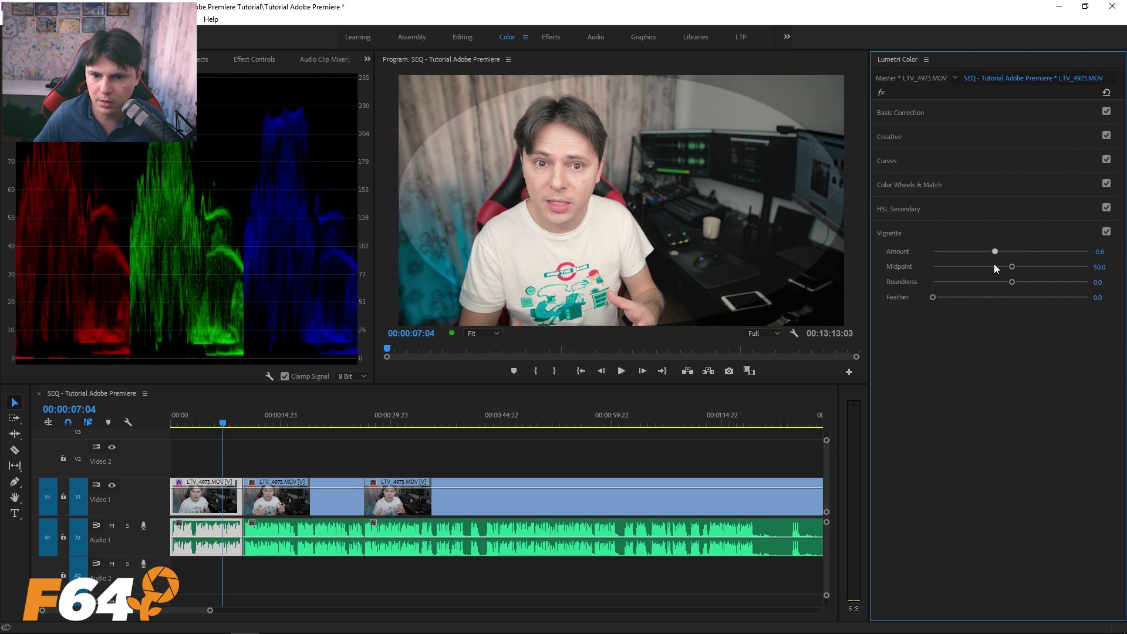
mouse_move(1012, 267)
left_mouse_down()
mouse_move(1035, 266)
mouse_move(1014, 283)
mouse_move(912, 305)
mouse_move(991, 287)
mouse_move(965, 294)
left_mouse_up()
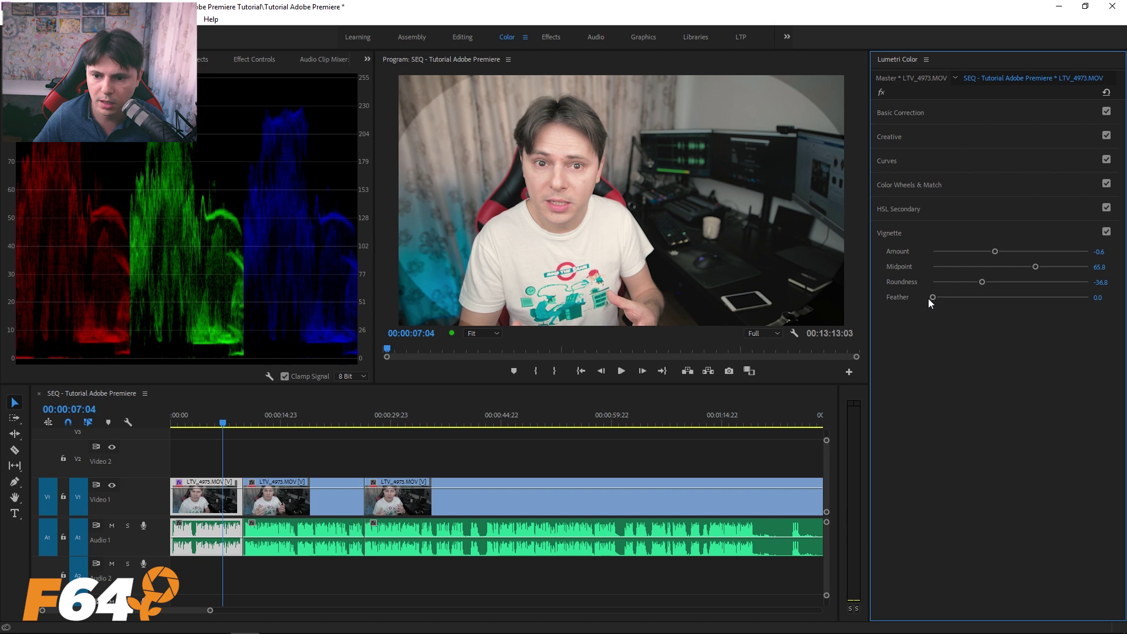
left_click_drag(938, 299, 1013, 297)
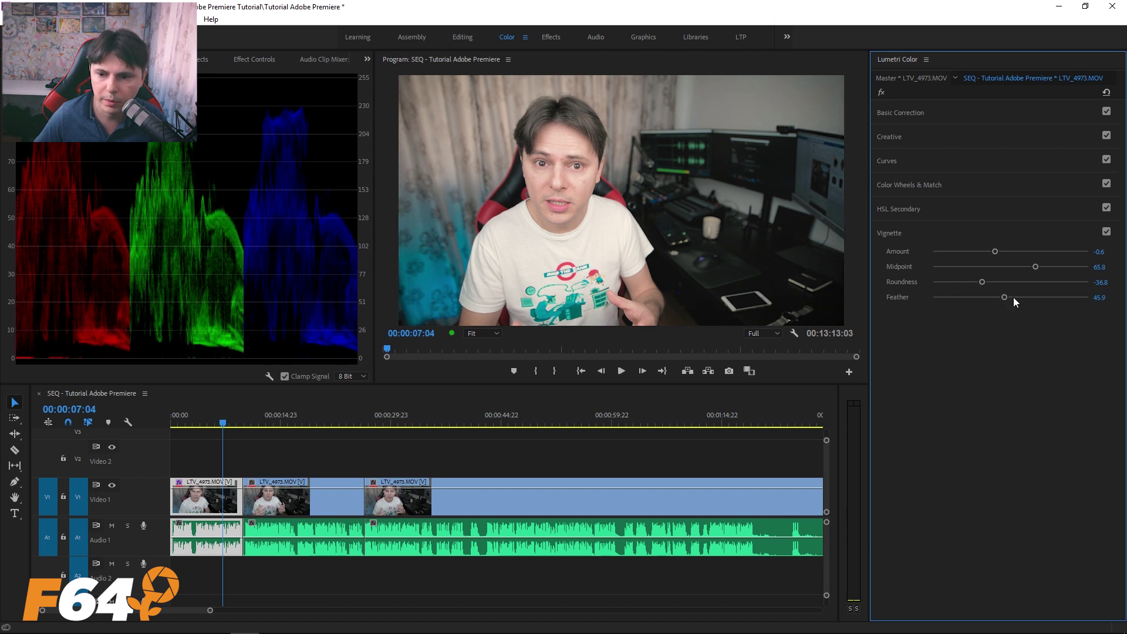
left_click(1107, 232)
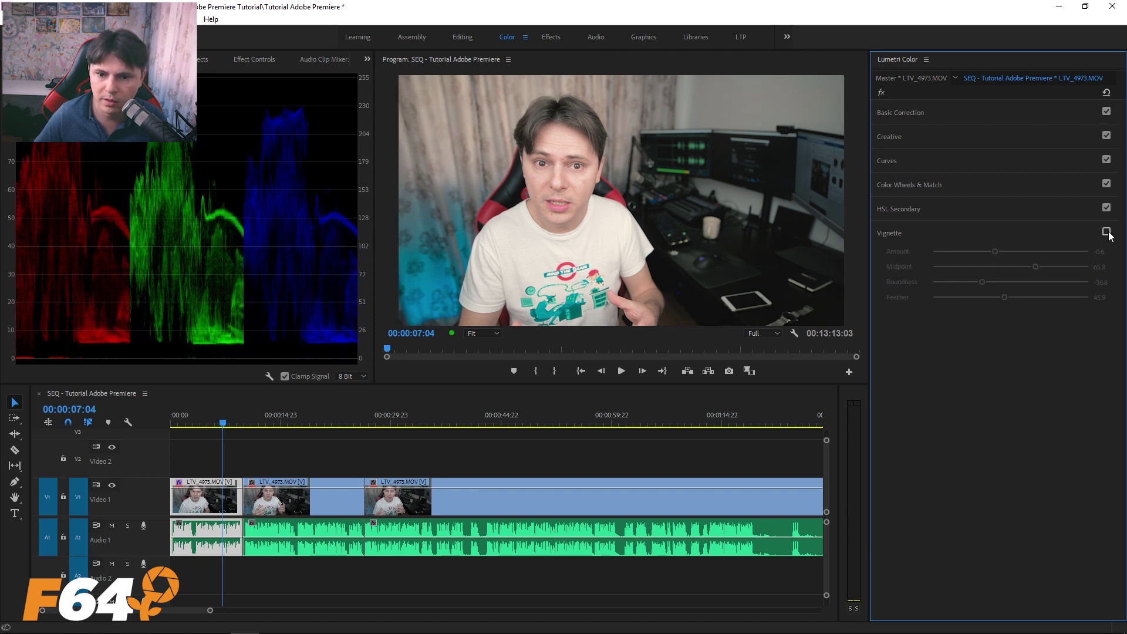
left_click(1107, 231)
left_click(1106, 232)
left_click(1106, 232)
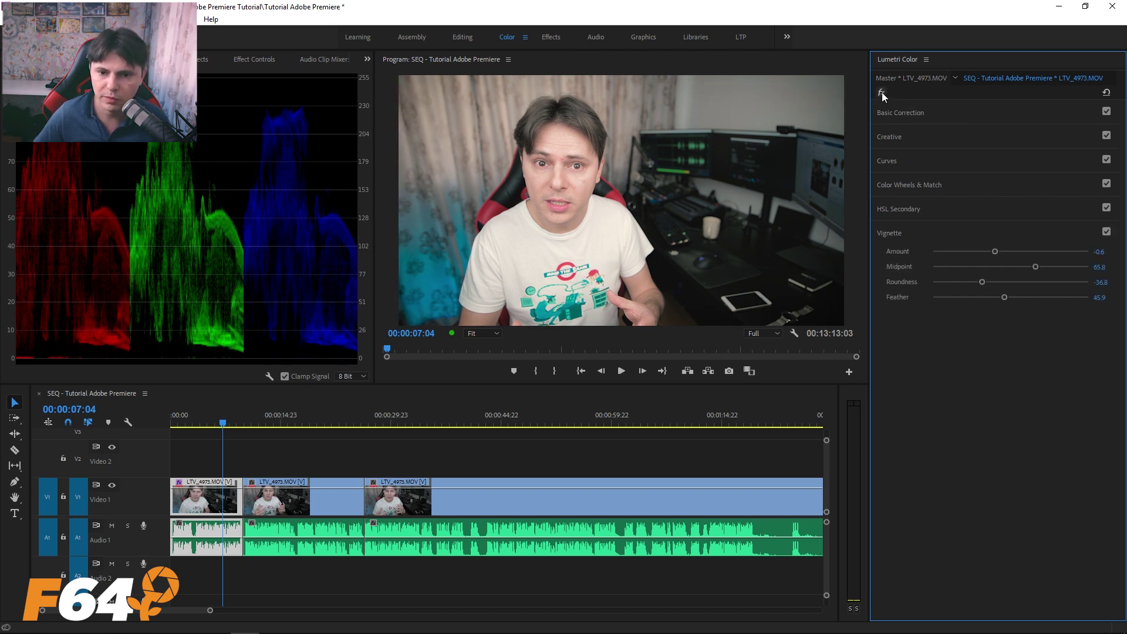
- Compare the bypassed grade, then show the first clip's Effect Controls and select its Lumetri Color effect
left_click(878, 92)
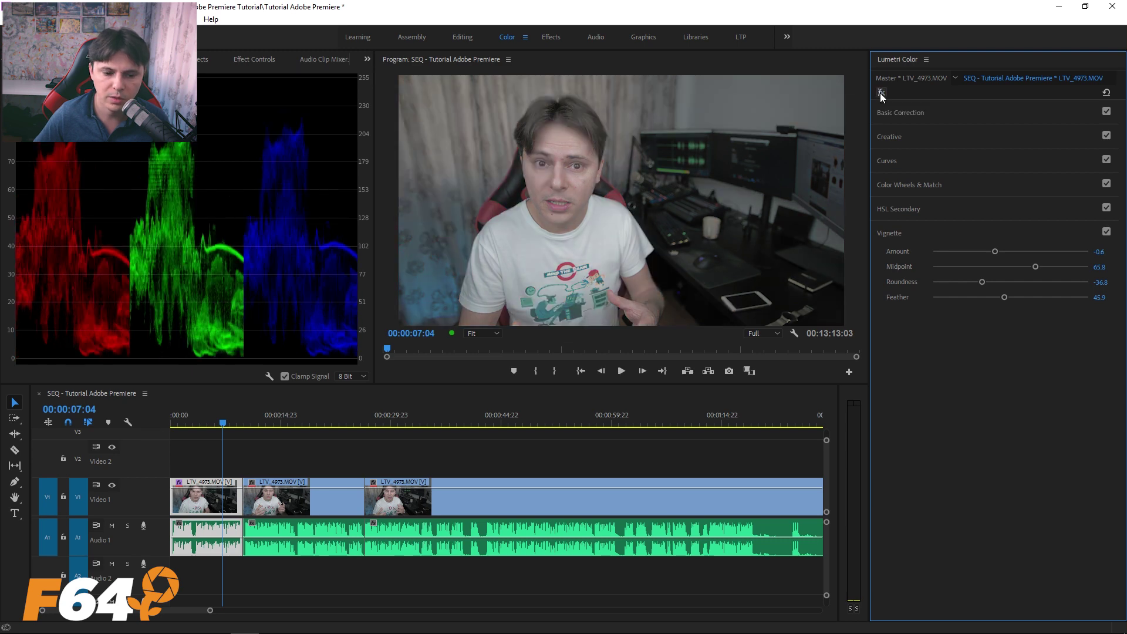
left_click(879, 92)
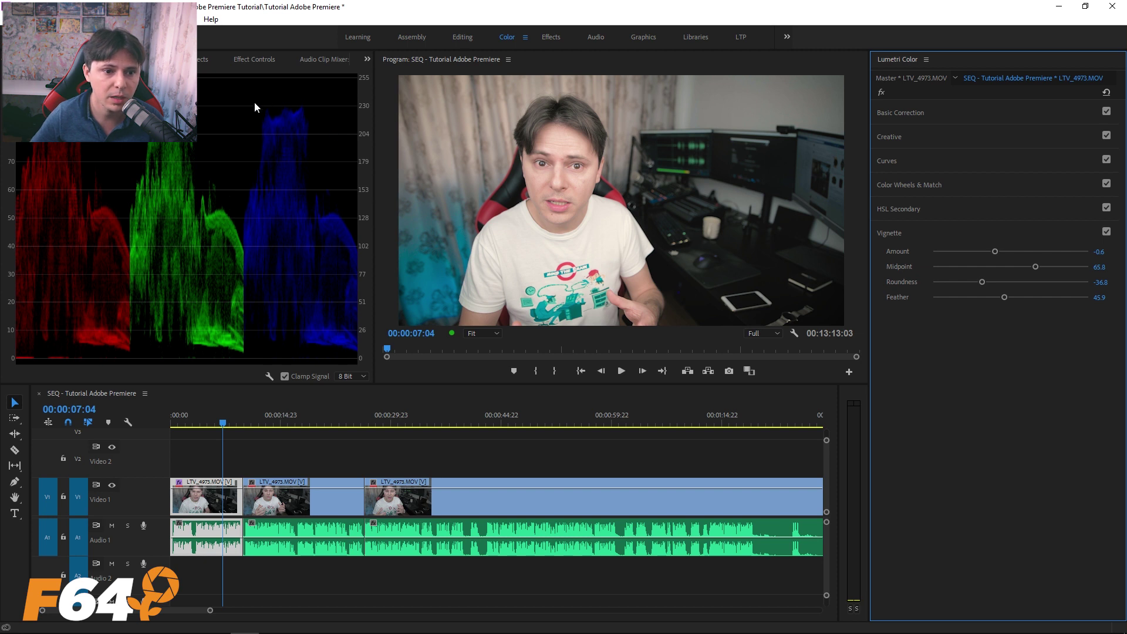
left_click(257, 59)
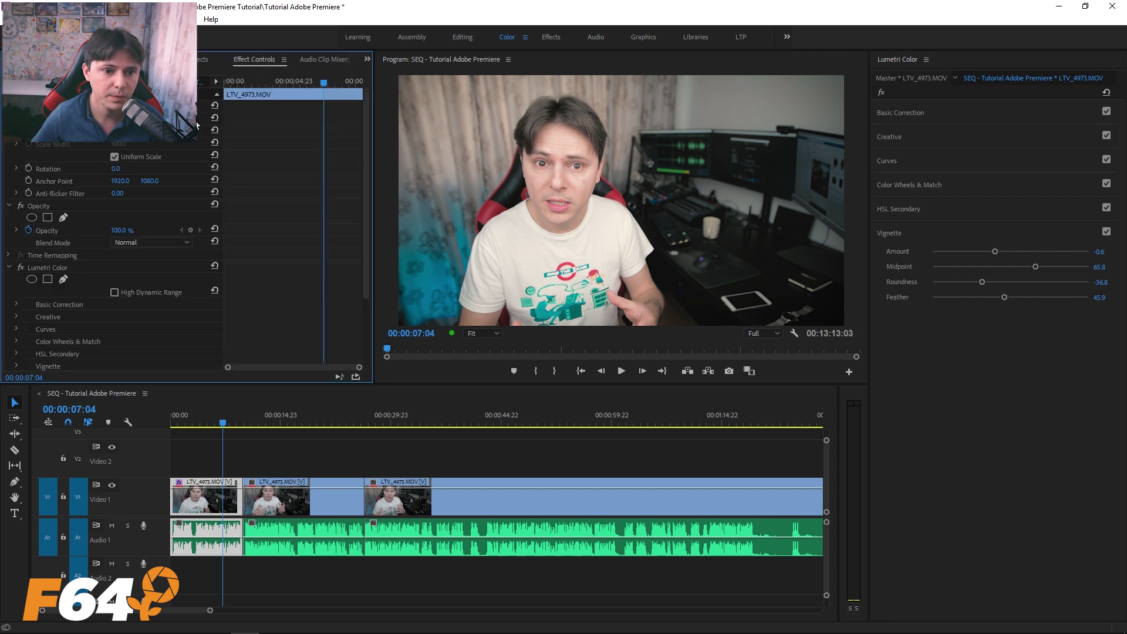
left_click(197, 511)
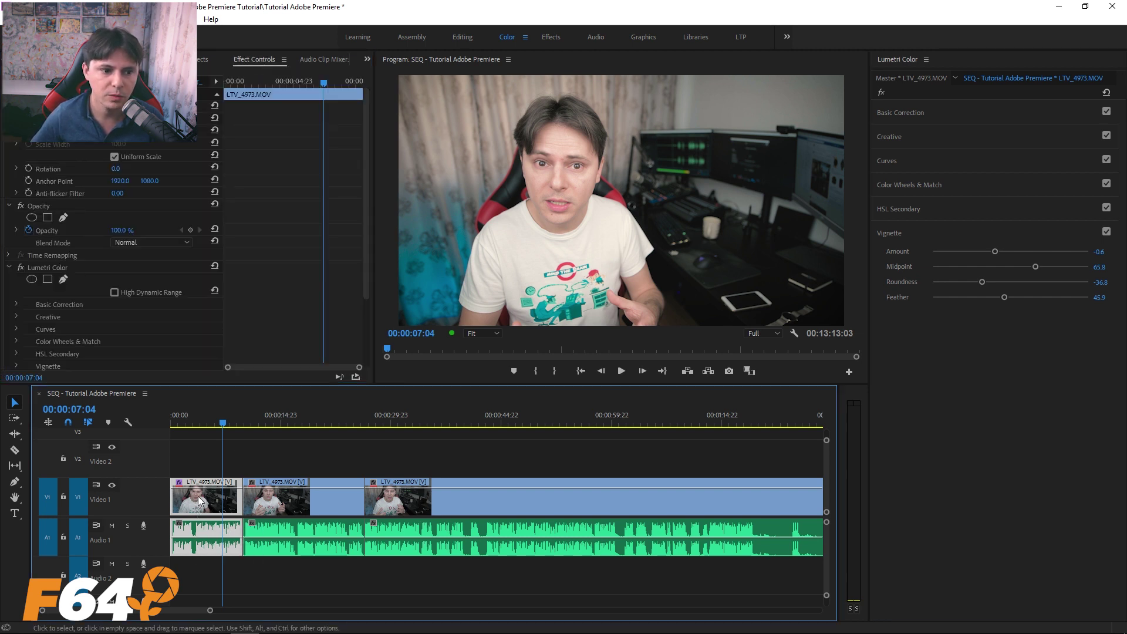
scroll(65, 216, "down", 3)
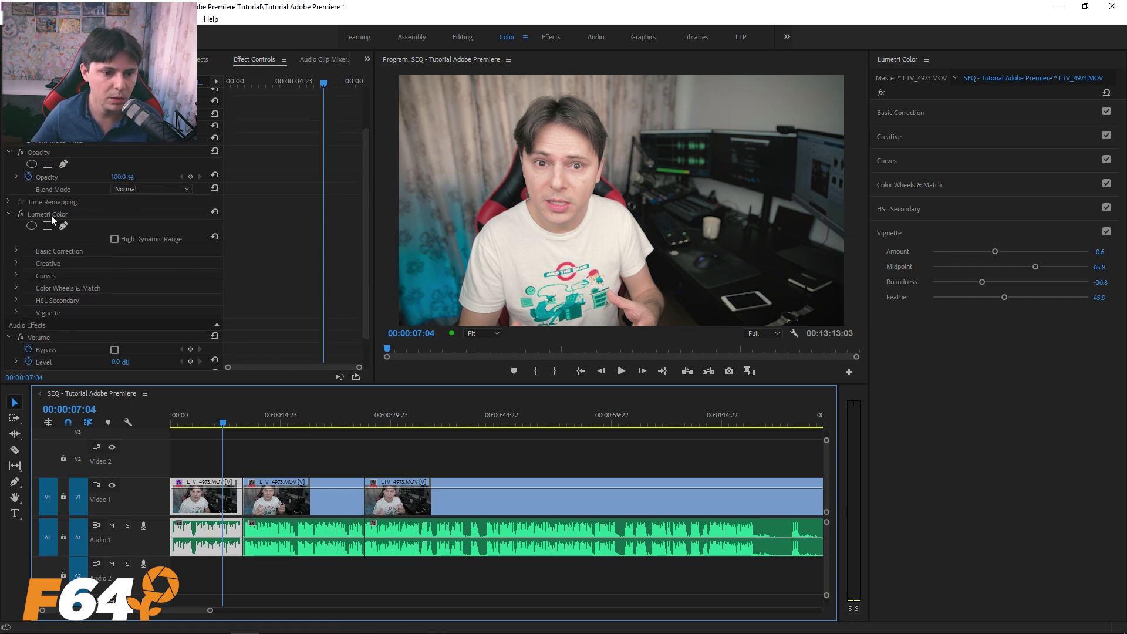
left_click(58, 215)
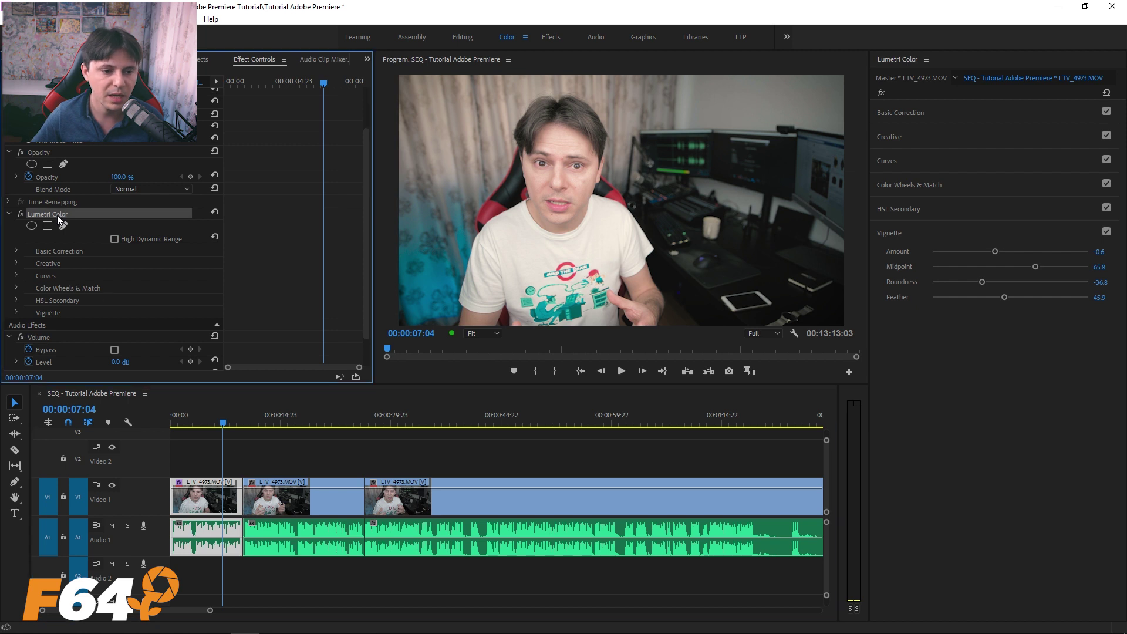
right_click(57, 215)
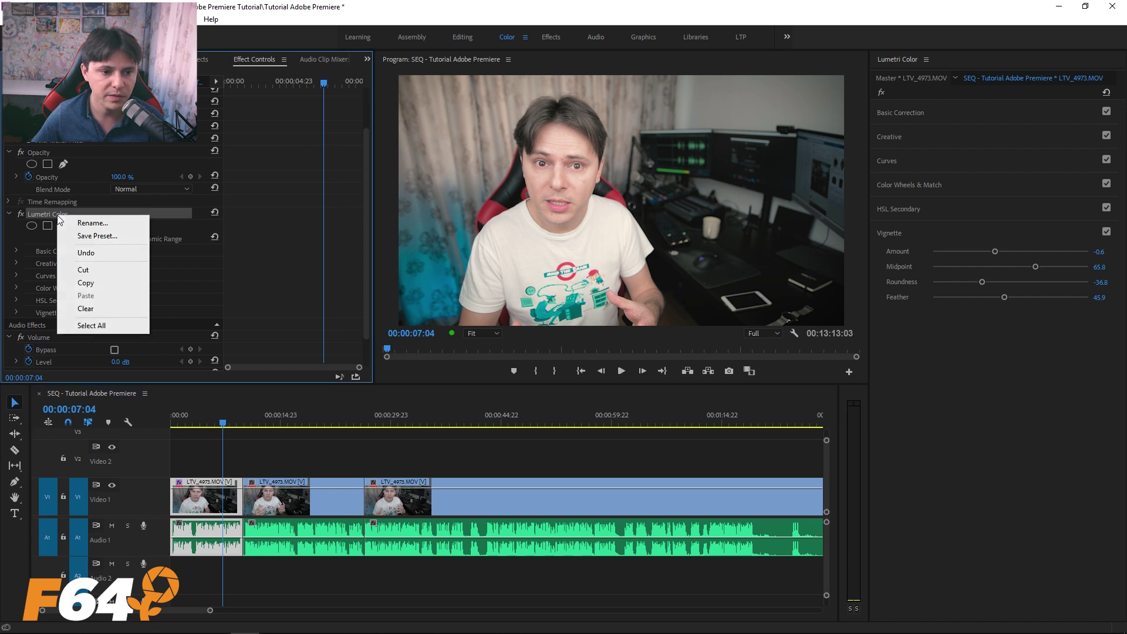
- Save the Lumetri Color effect as a preset named 'Preset tutorial'
left_click(104, 236)
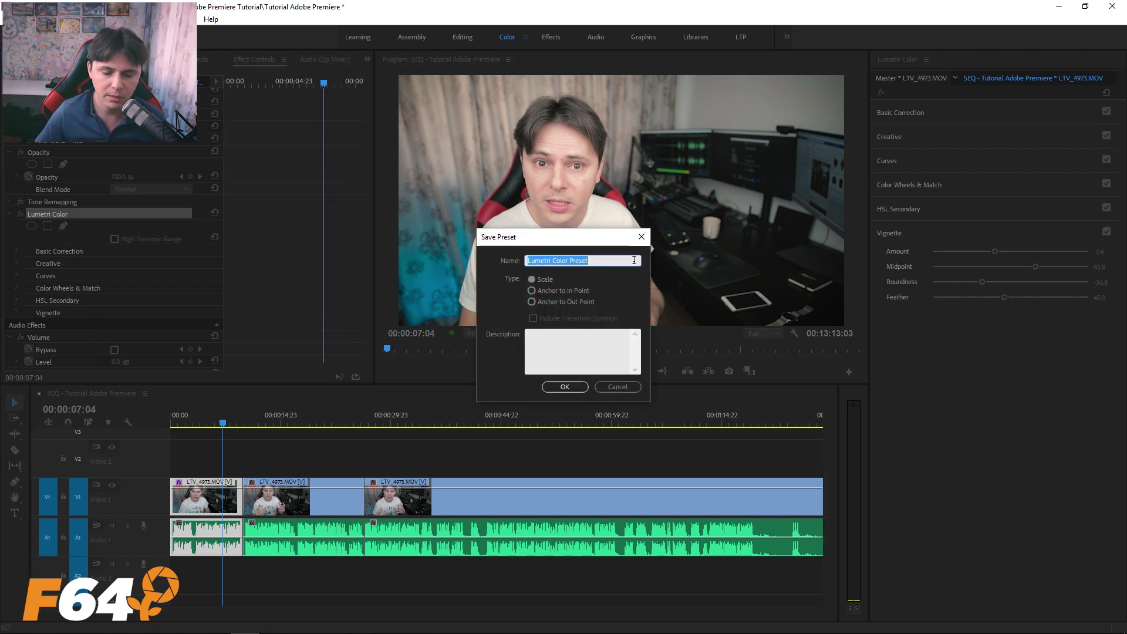
type("Preset tutorial")
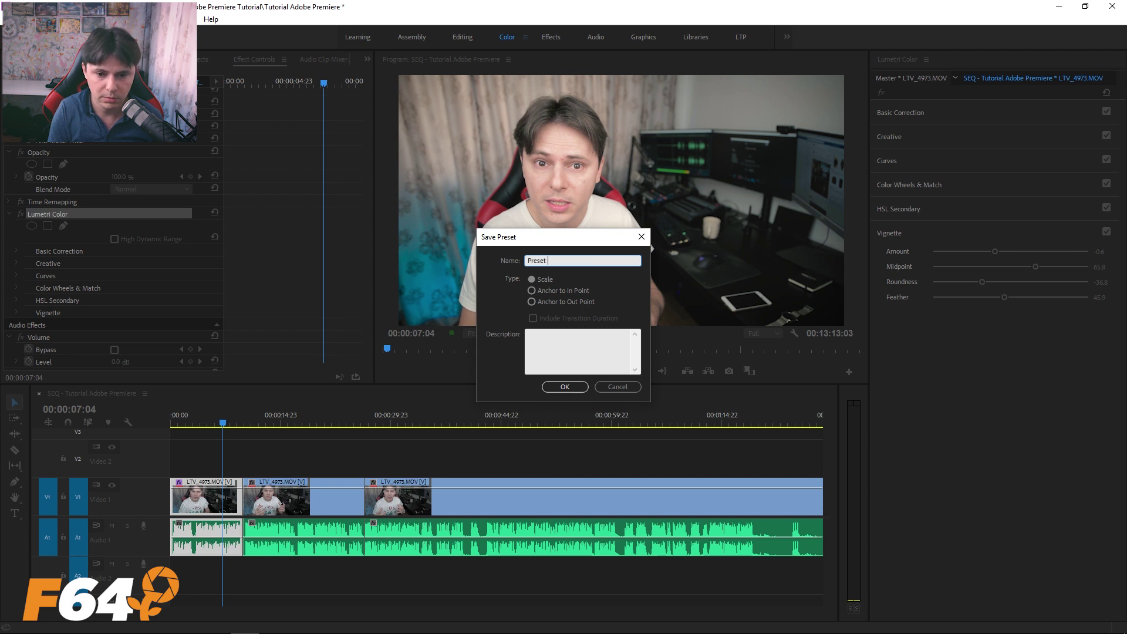
left_click(565, 386)
left_click(302, 421)
left_click(333, 515)
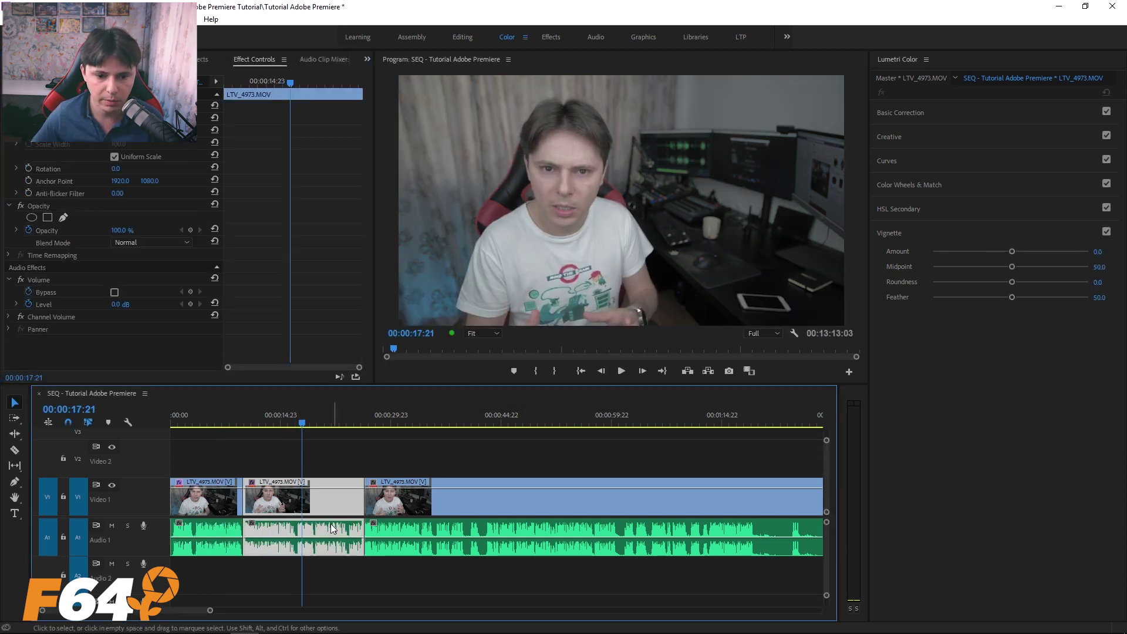
- Search Effects for 'preset tu' and apply Preset tutorial to the second and third clips
left_click(200, 61)
triple_click(101, 70)
key("BackSpace")
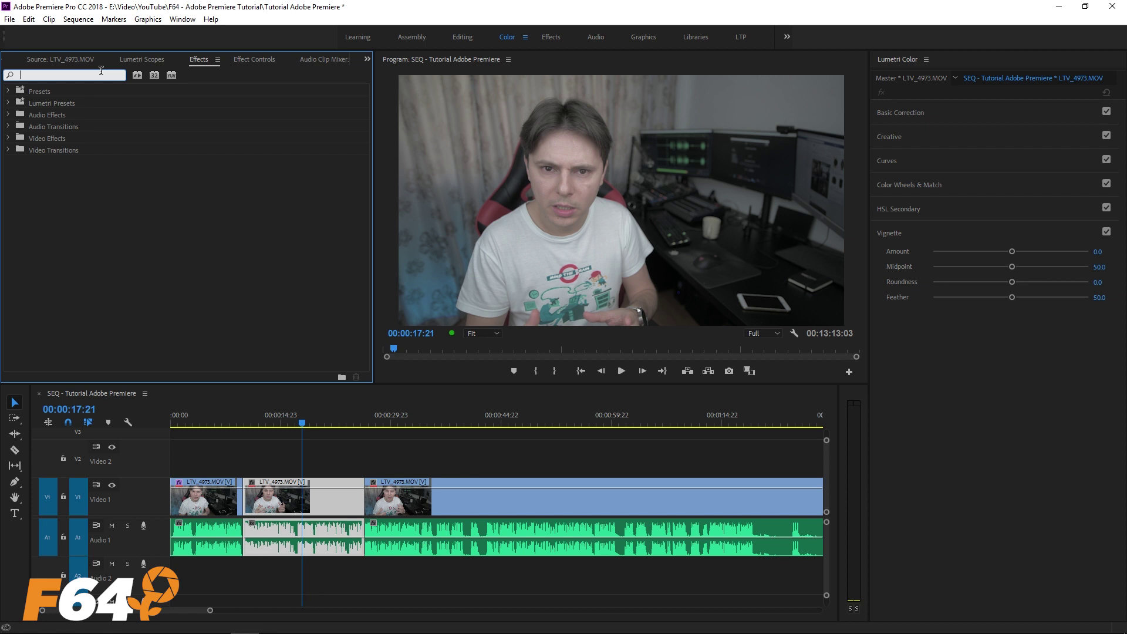
type("preset tu")
double_click(24, 102)
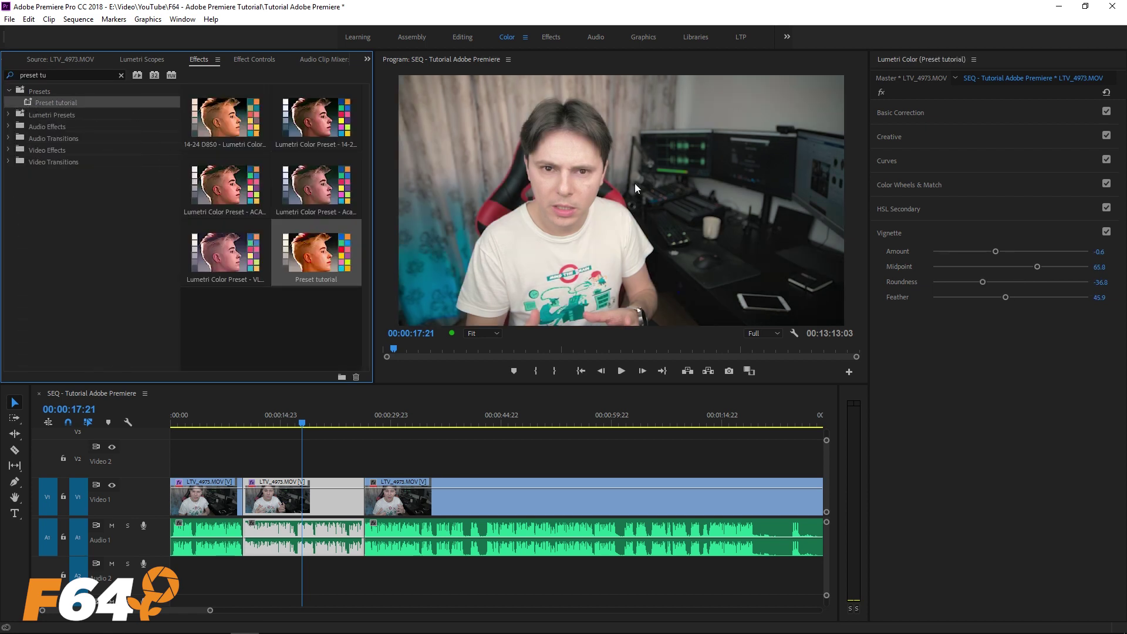
left_click(457, 421)
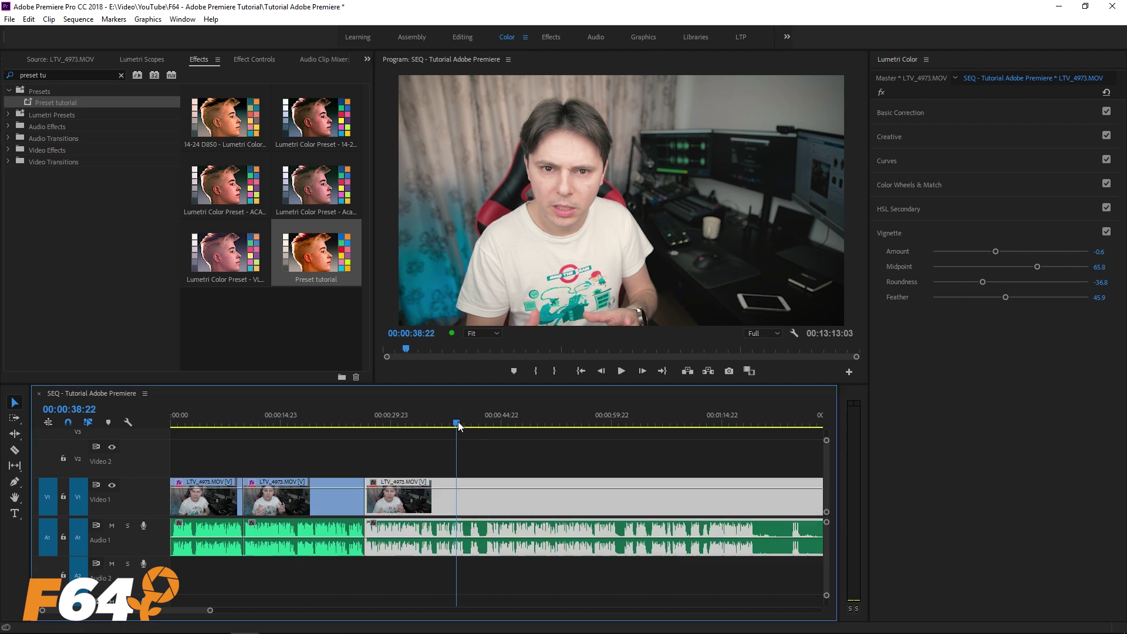
left_click_drag(443, 365, 541, 490)
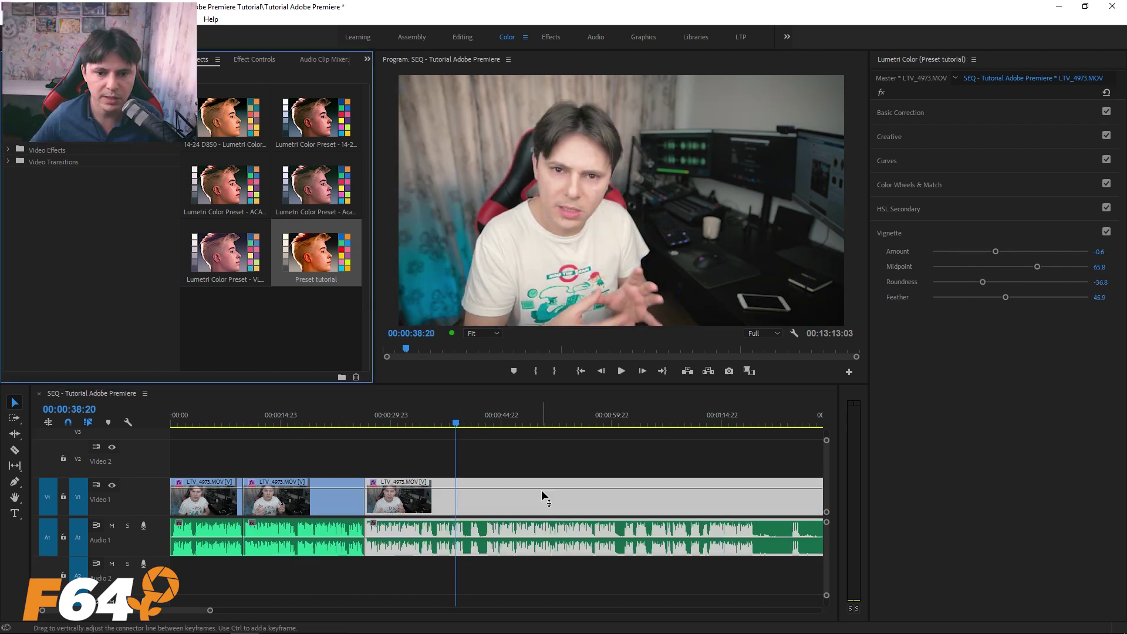
left_click(254, 59)
left_click(225, 421)
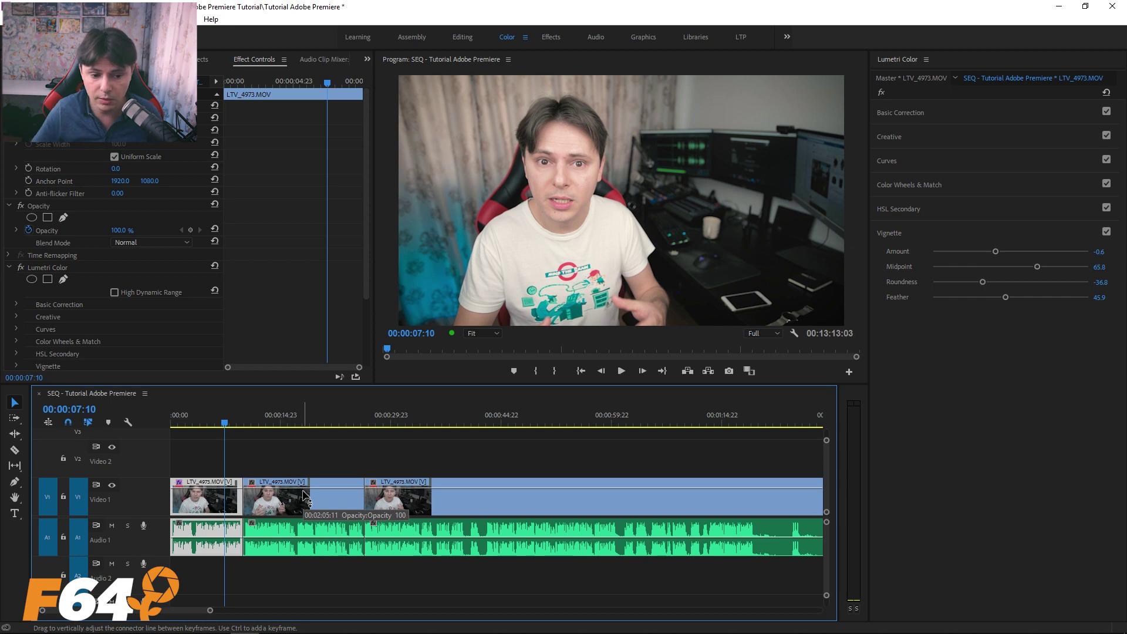
- Copy the first clip and Paste Attributes with Lumetri Color onto the second and third clips
right_click(233, 503)
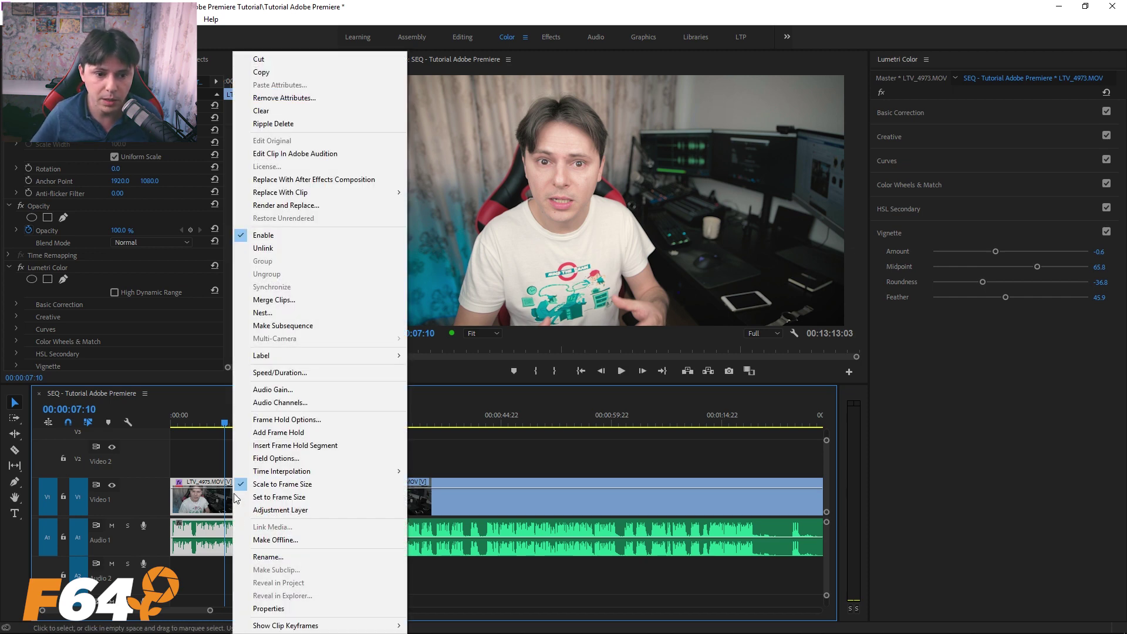
left_click(310, 72)
left_click_drag(311, 457, 488, 496)
right_click(346, 495)
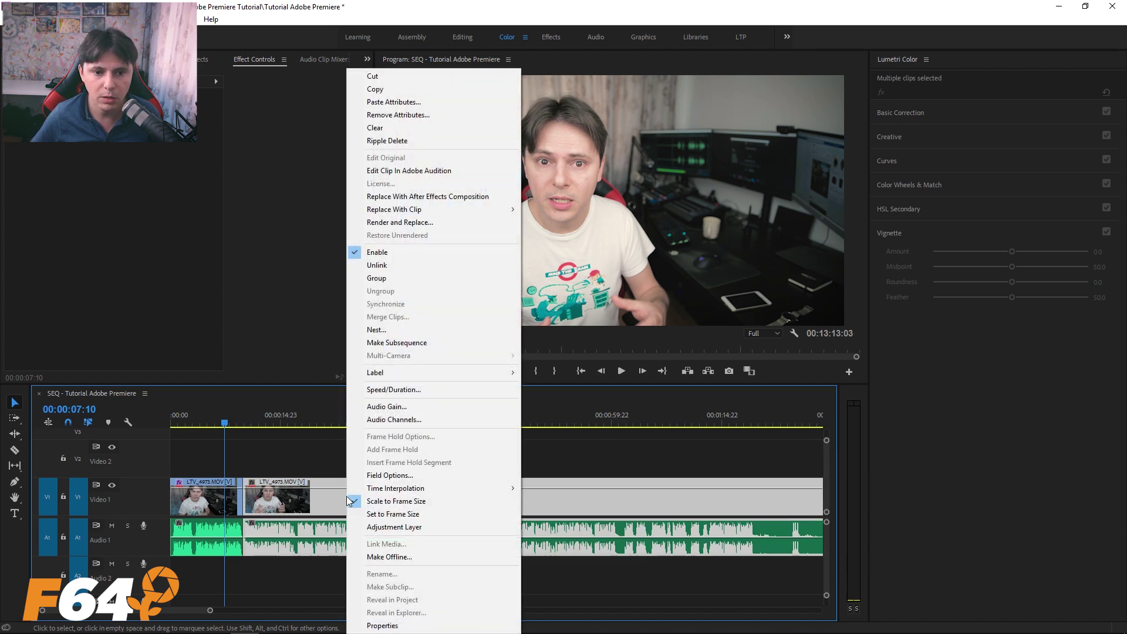
left_click(411, 103)
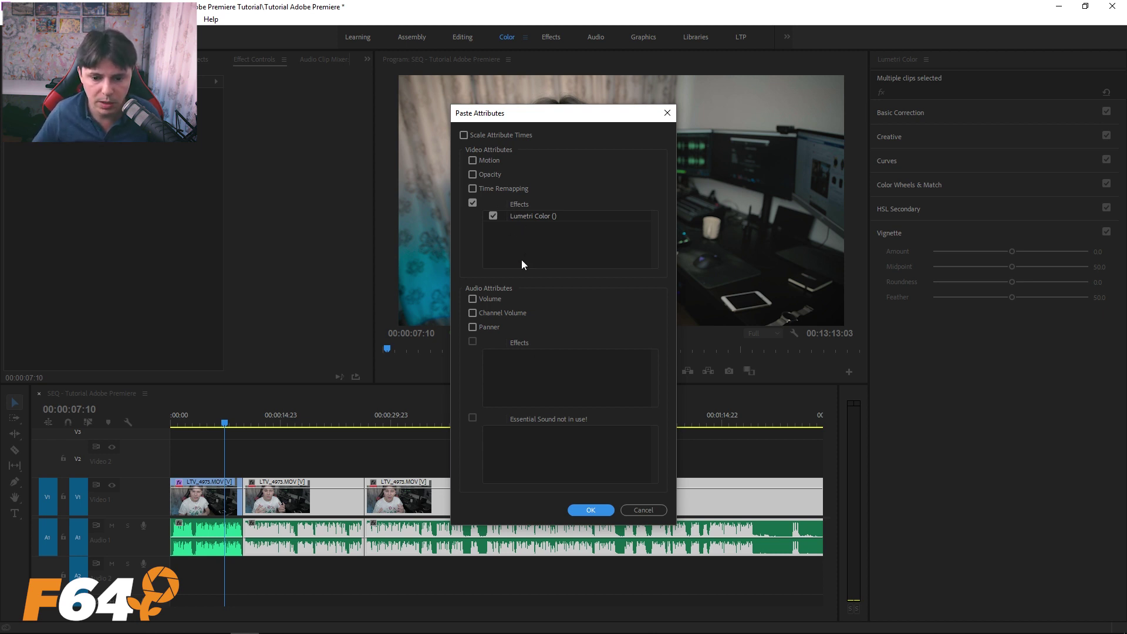
left_click(590, 510)
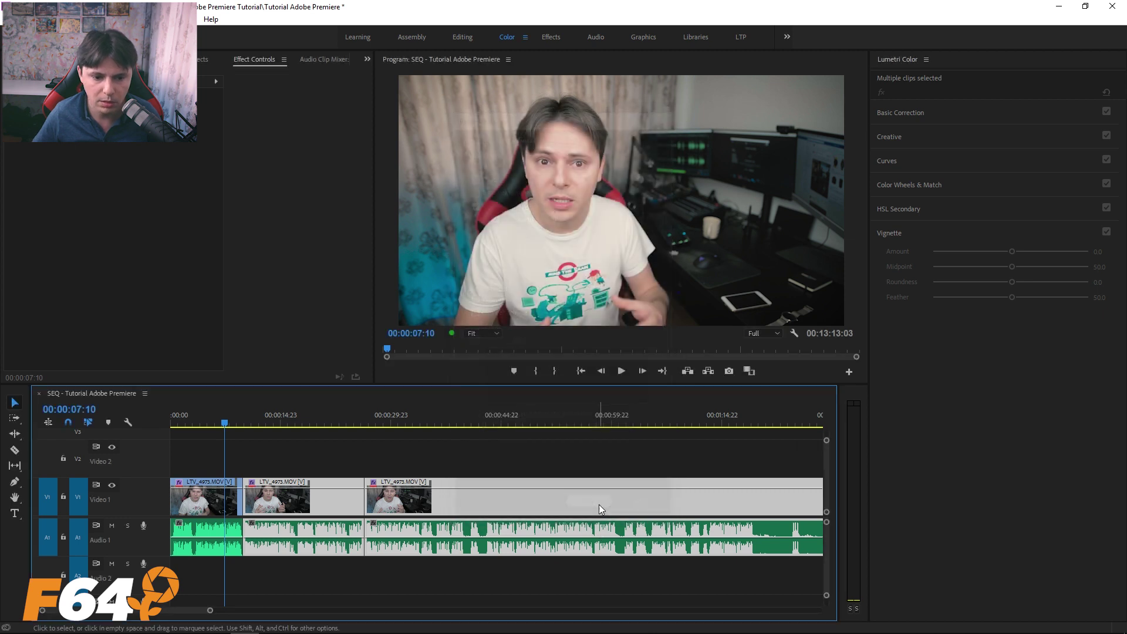
- Mute the first audio track and scrub through the timeline to check the graded clips
left_click(111, 526)
left_click(572, 421)
left_click(399, 420)
left_click_drag(206, 431, 384, 428)
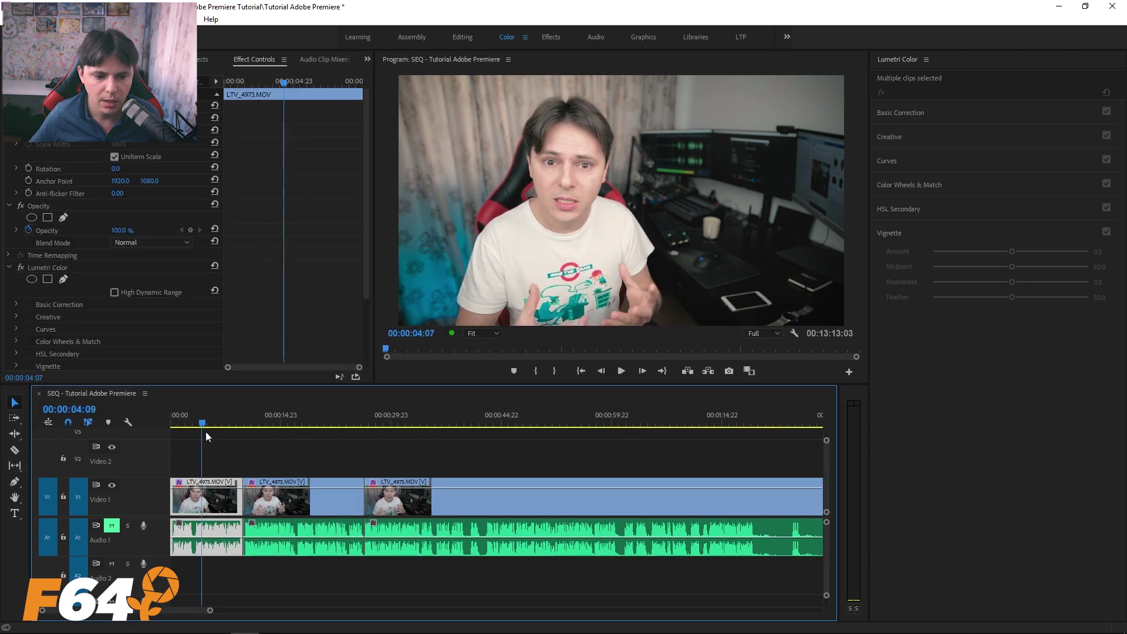